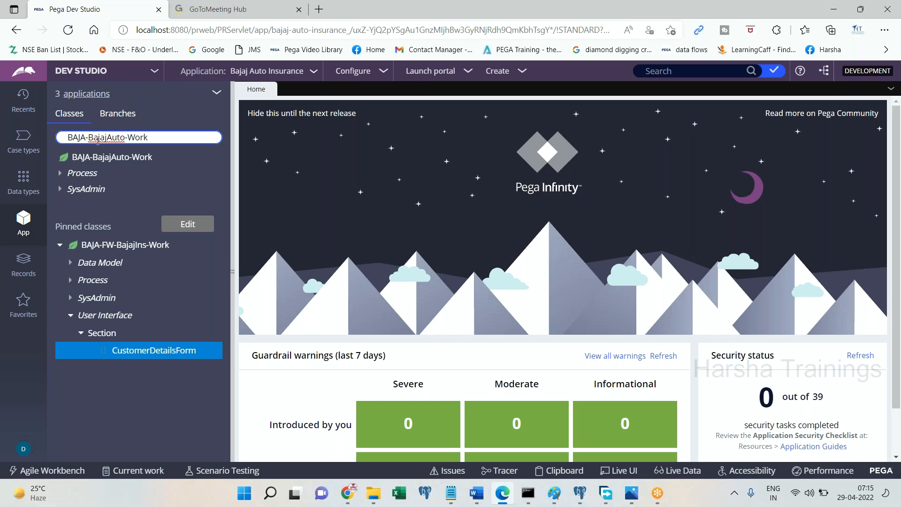
Display the BAJA-BajajAuto-Data class in the application's class explorer.
drag(167, 141, 58, 150)
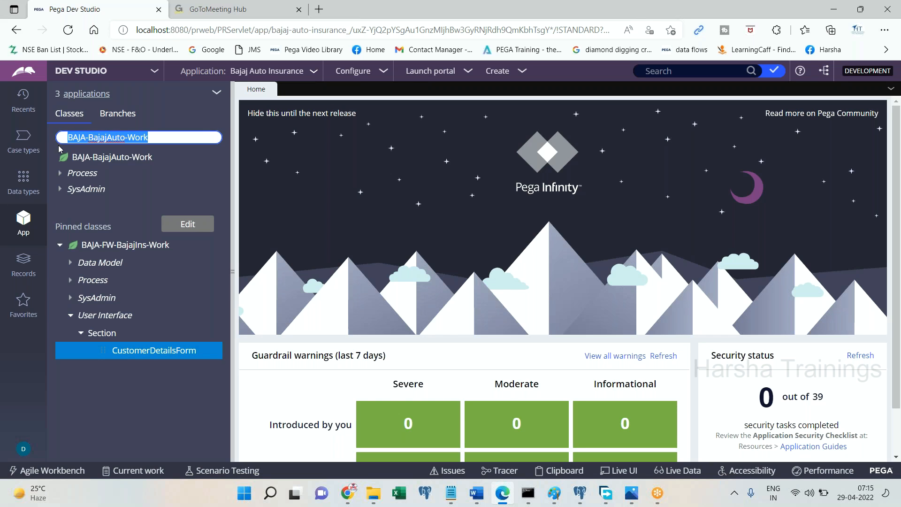
click(159, 139)
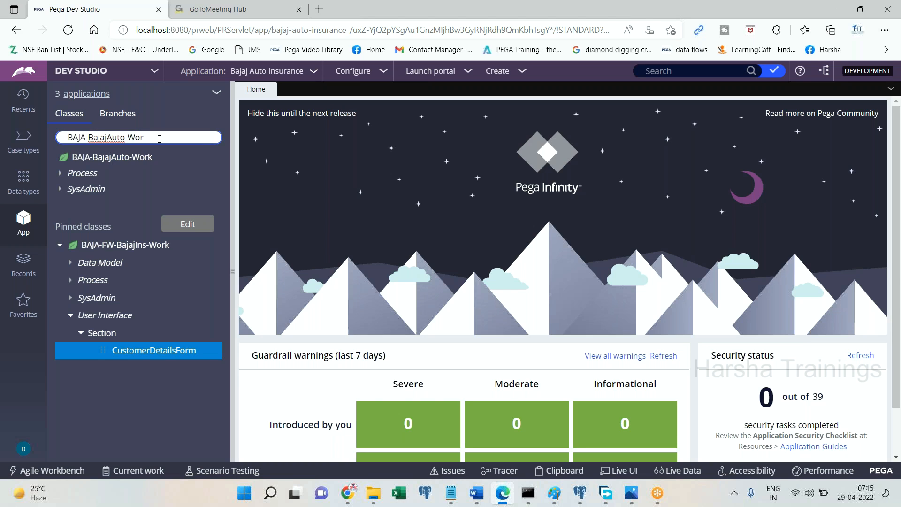
key(BackSpace)
key(BackSpace)
key(BackSpace)
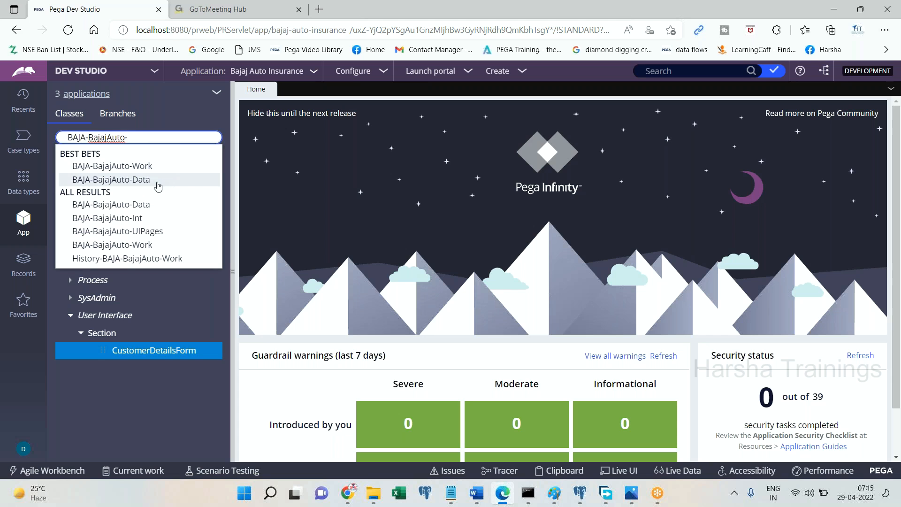
click(158, 186)
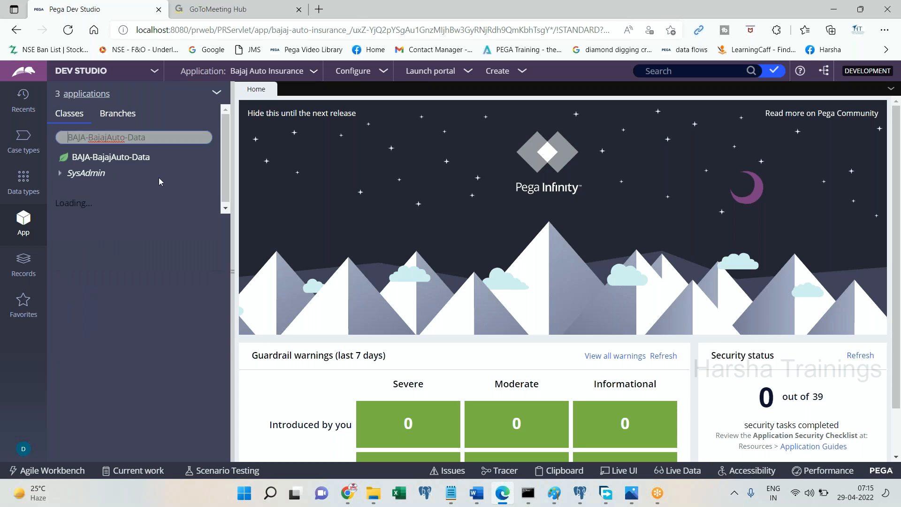
Display the framework work class BAJA-FW-BajajIns-Work in the class explorer.
triple_click(156, 139)
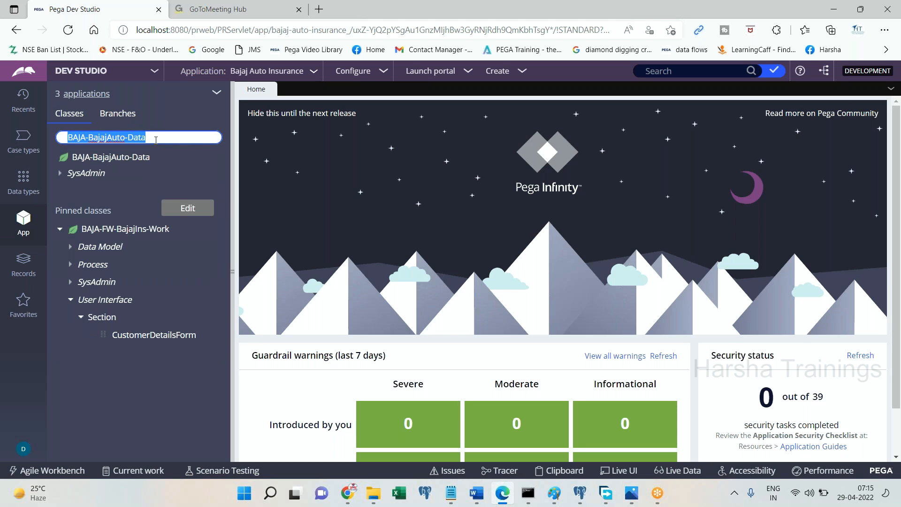
click(155, 139)
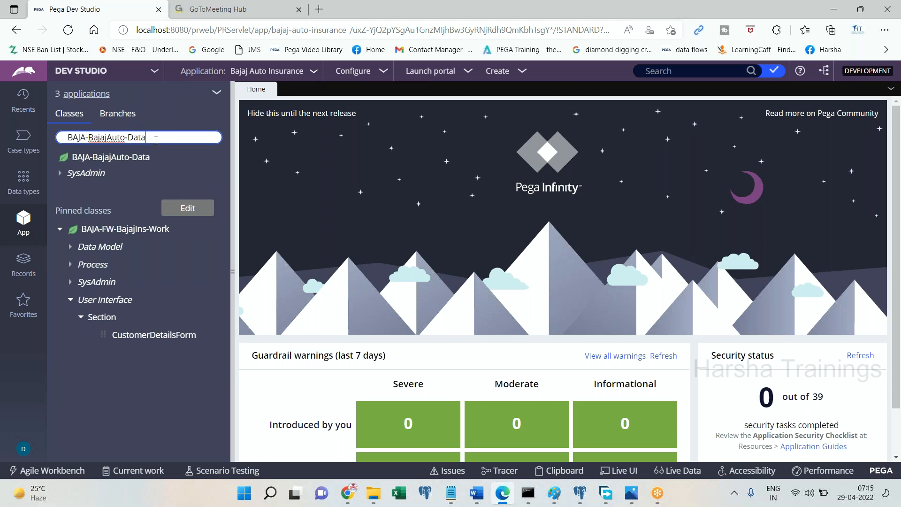
drag(89, 140, 146, 139)
key(BackSpace)
text(FW)
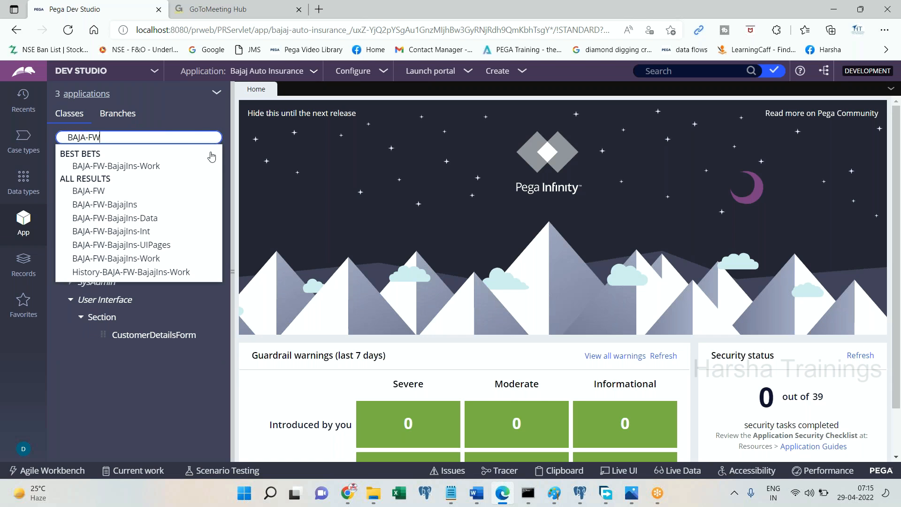
click(167, 174)
Look up the classes whose names start with BAJA-FW-BajajIns- to examine the framework's data class.
click(177, 138)
key(BackSpace)
key(BackSpace)
key(BackSpace)
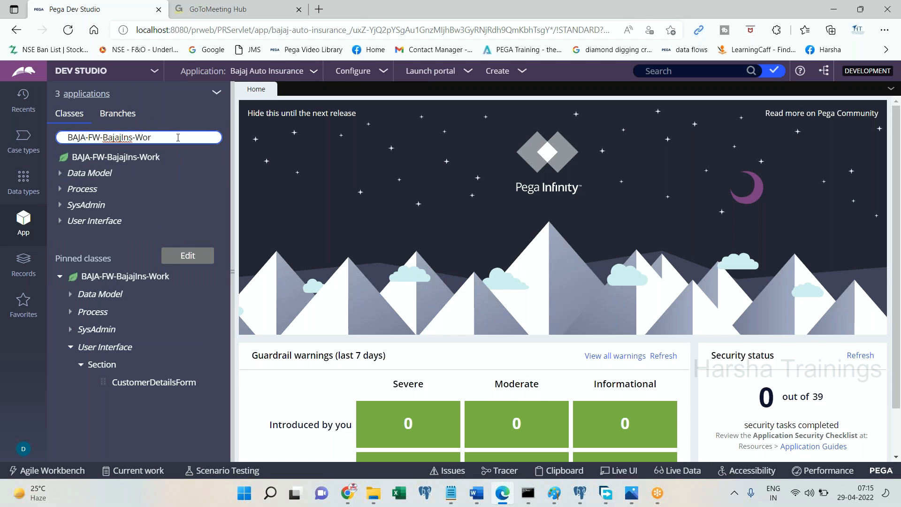
key(BackSpace)
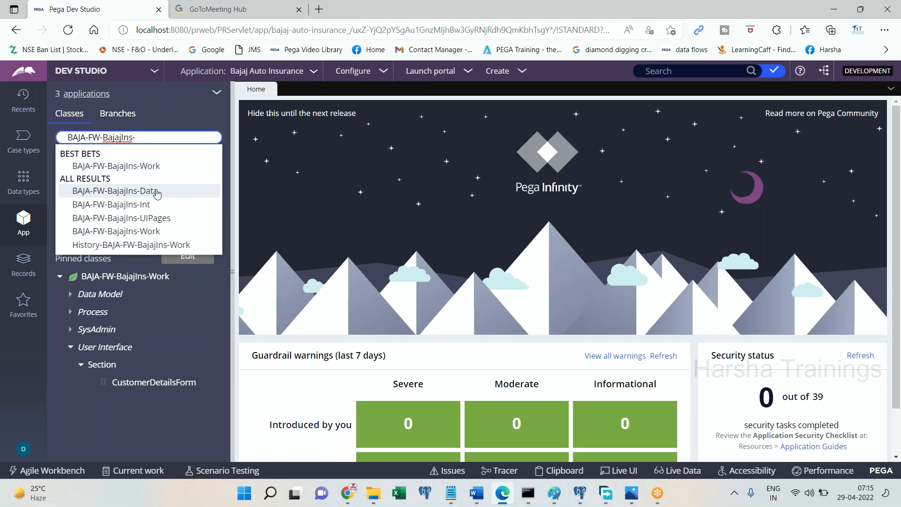
Find the organization-level class BAJA-Data and display it in the class explorer.
key(Home)
text(data)
key(ctrl+a)
key(BackSpace)
text(BA)
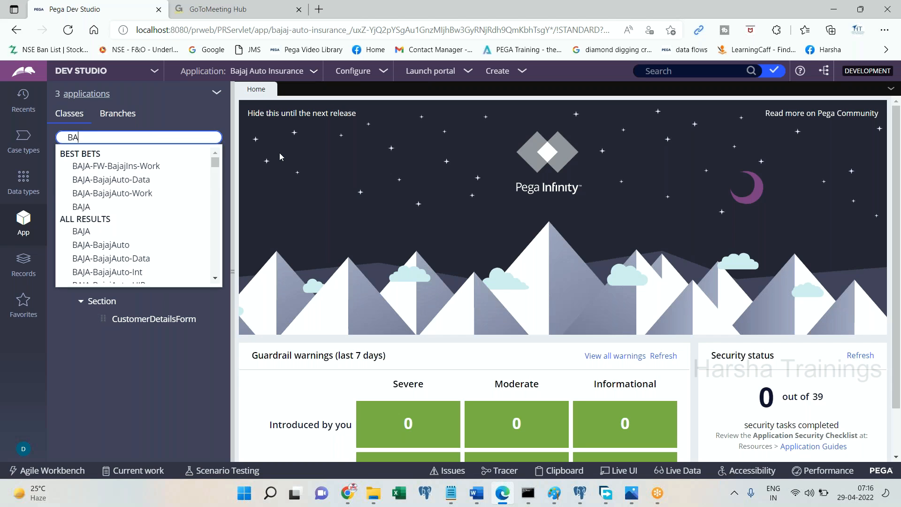
text(JA-D)
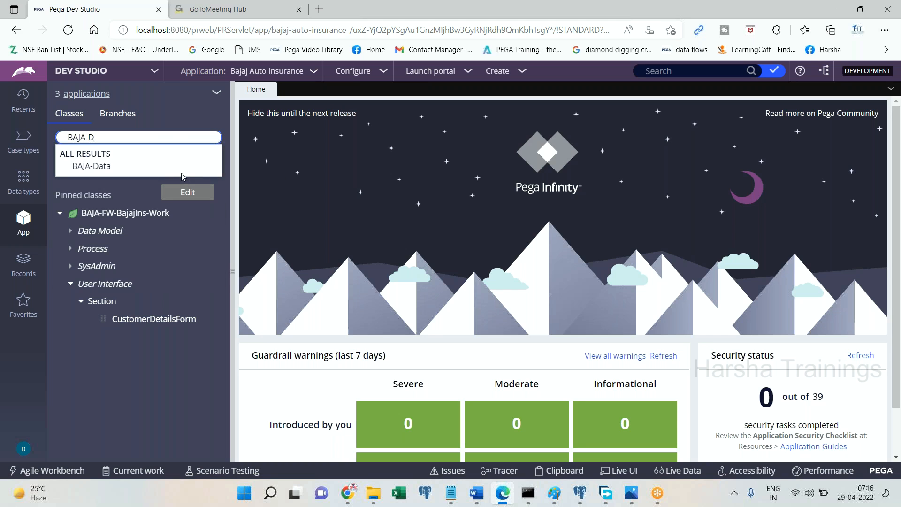
text(ata)
key(Return)
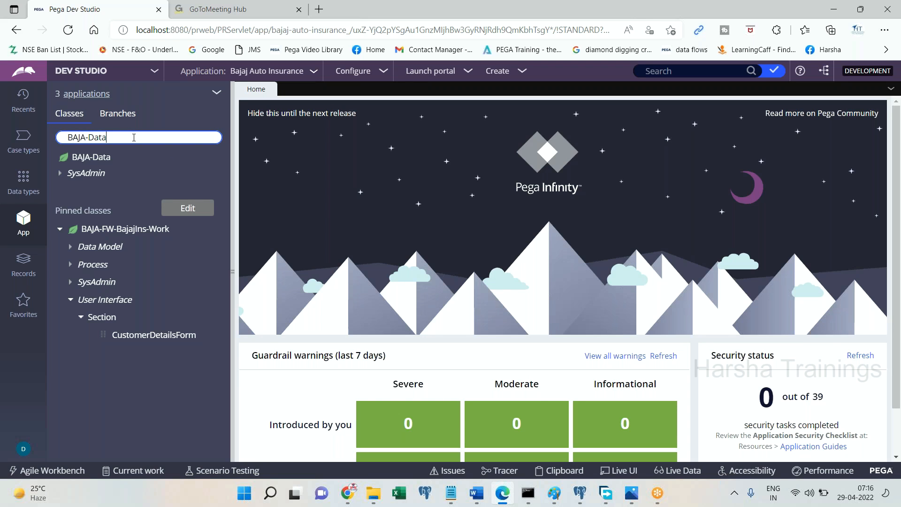
Find the BAJA-BajajAuto-Work class and open its definition to examine the class inheritance settings.
key(BackSpace)
key(BackSpace)
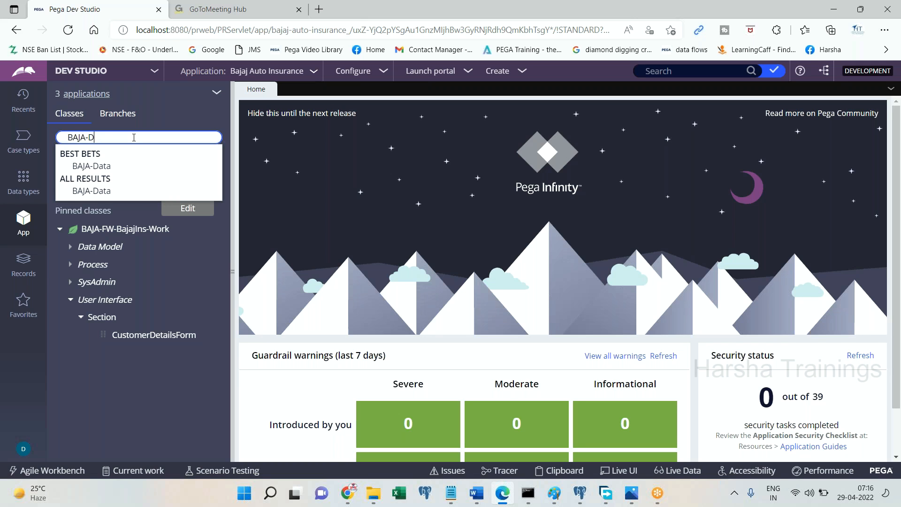
key(BackSpace)
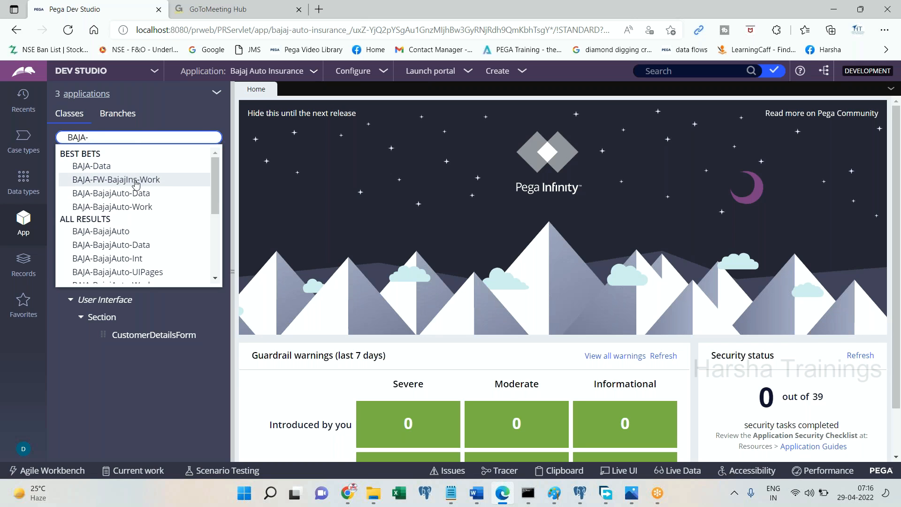
click(142, 211)
click(142, 209)
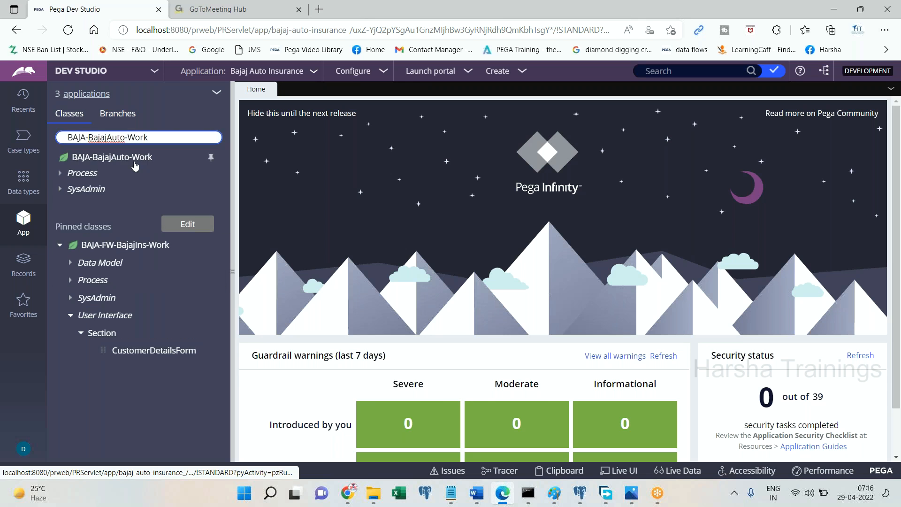
right_click(135, 165)
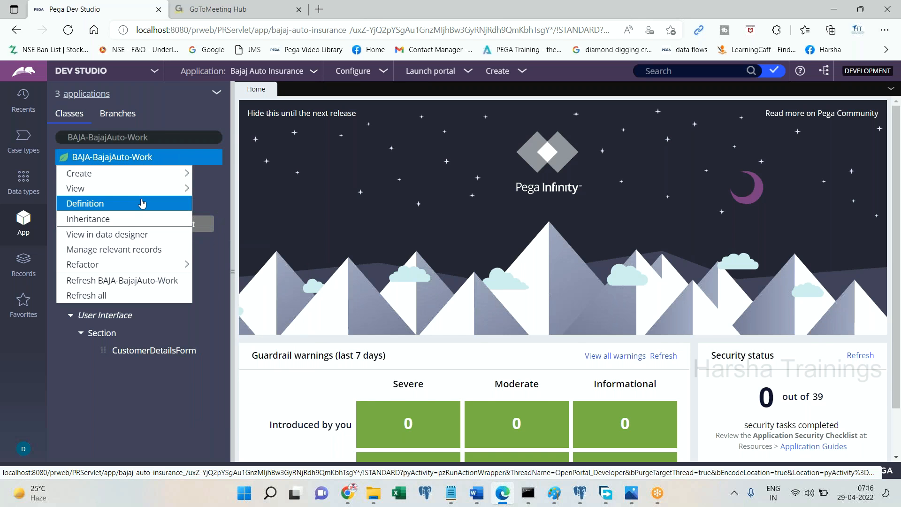
click(174, 203)
scroll(837, 210, down, 5)
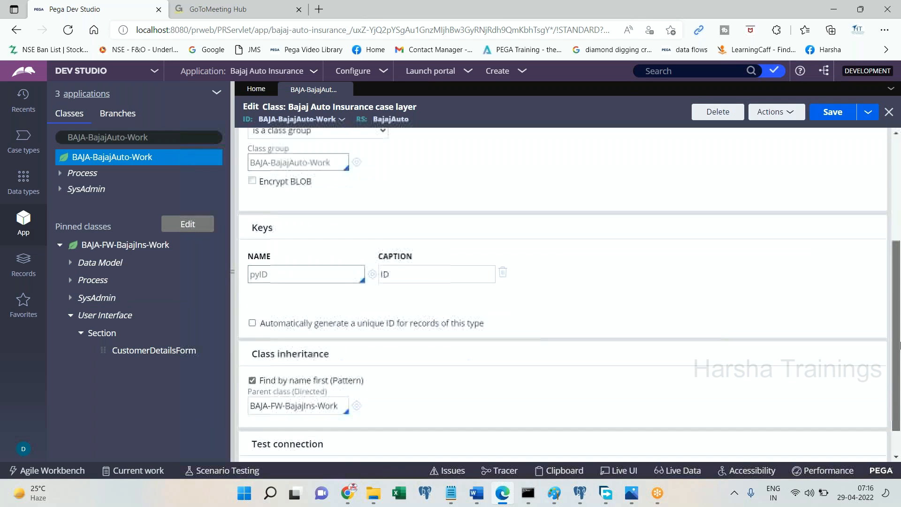
Follow the directed inheritance from BAJA-BajajAuto-Work by opening the parent classes BAJA-FW-BajajIns-Work and Work-Cover-.
click(357, 368)
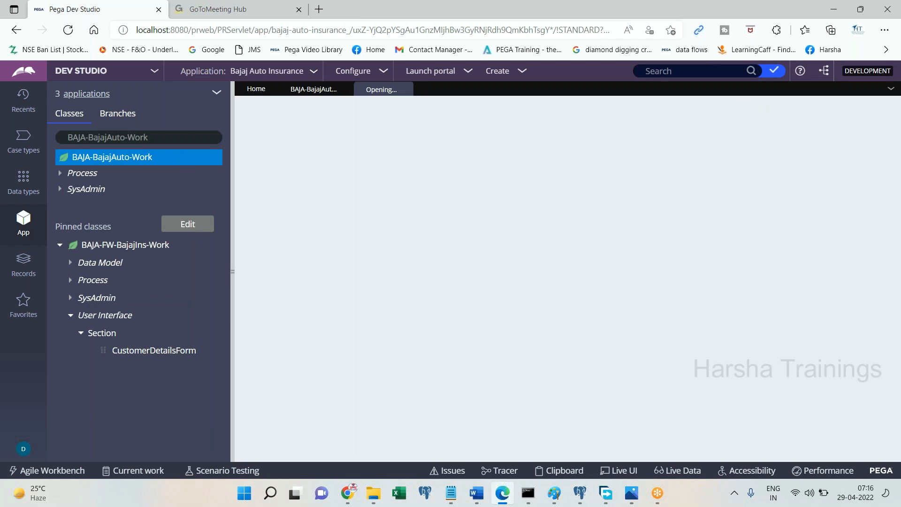
scroll(563, 294, down, 5)
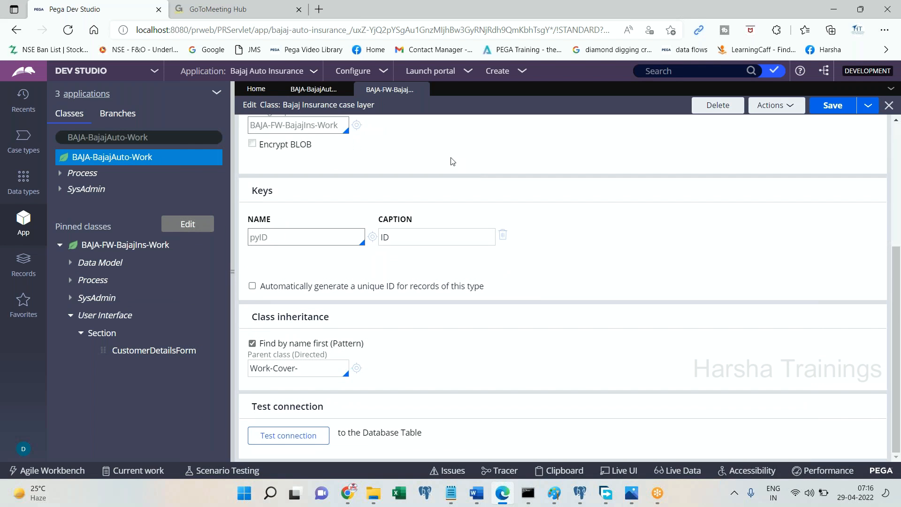
click(357, 367)
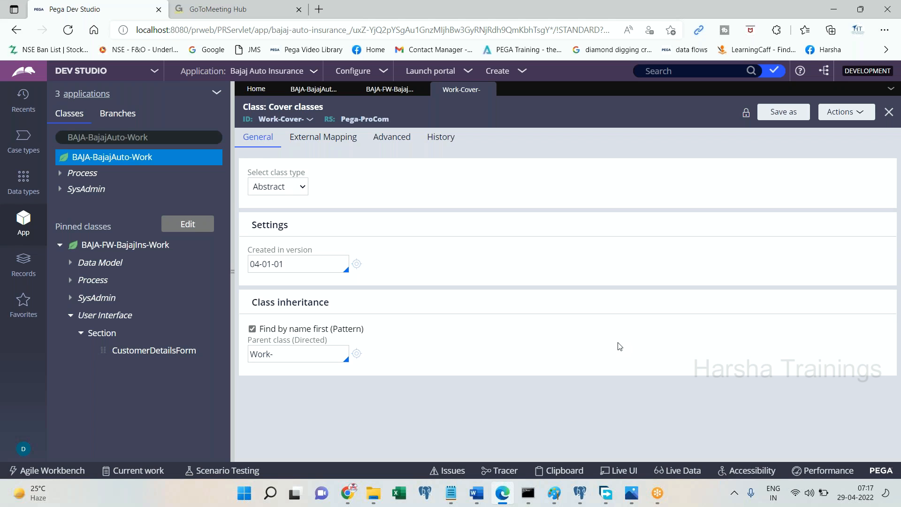
Replace the work class in the class explorer with BAJA-BajajAuto-Data.
click(167, 138)
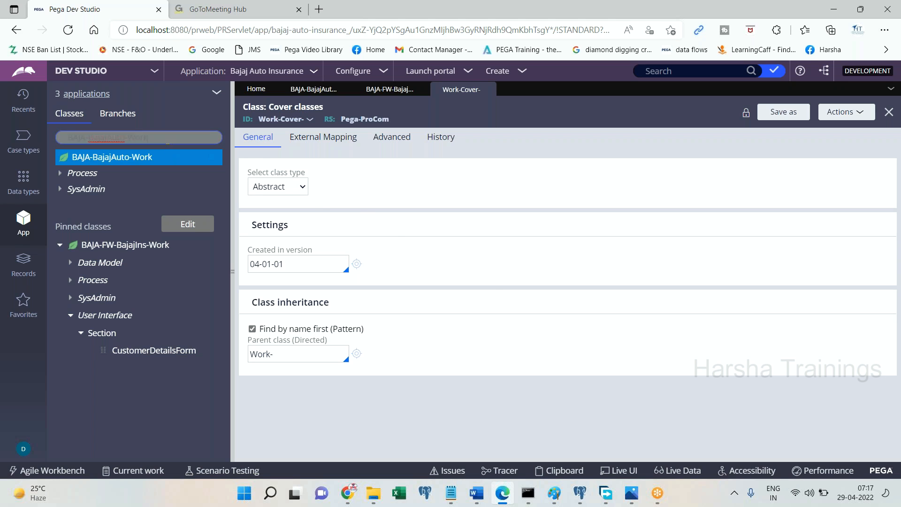
key(BackSpace)
key(BackSpace)
key(BackSpace)
key(BackSpace)
text(Data)
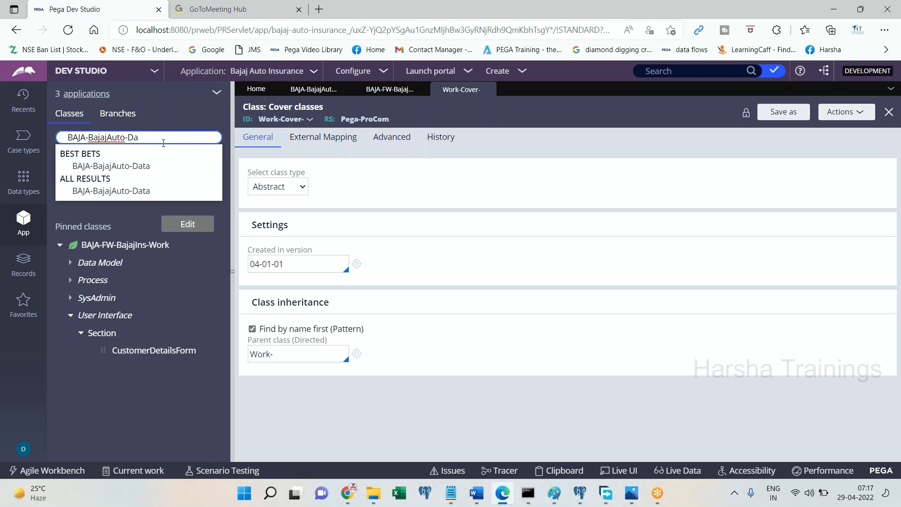
click(141, 166)
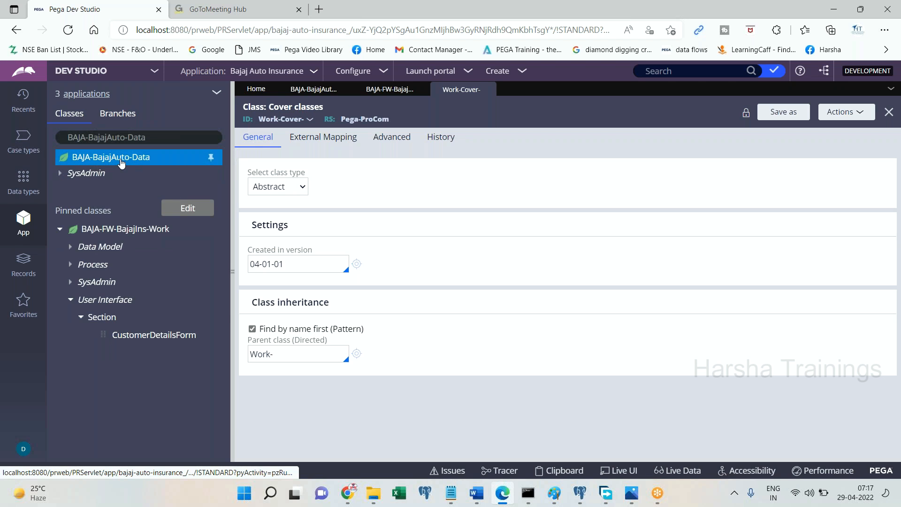
Open the BAJA-BajajAuto-Data class definition and examine its directed parent class.
right_click(121, 162)
click(120, 203)
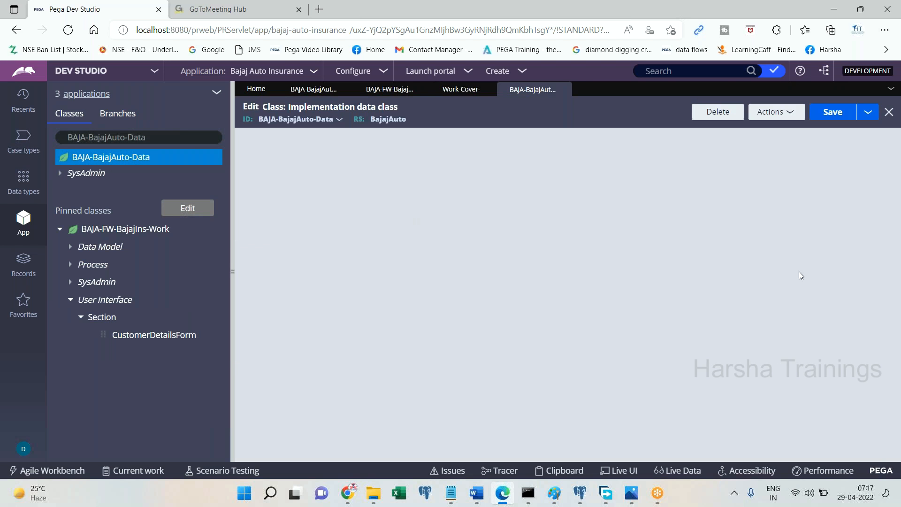
click(306, 352)
triple_click(305, 353)
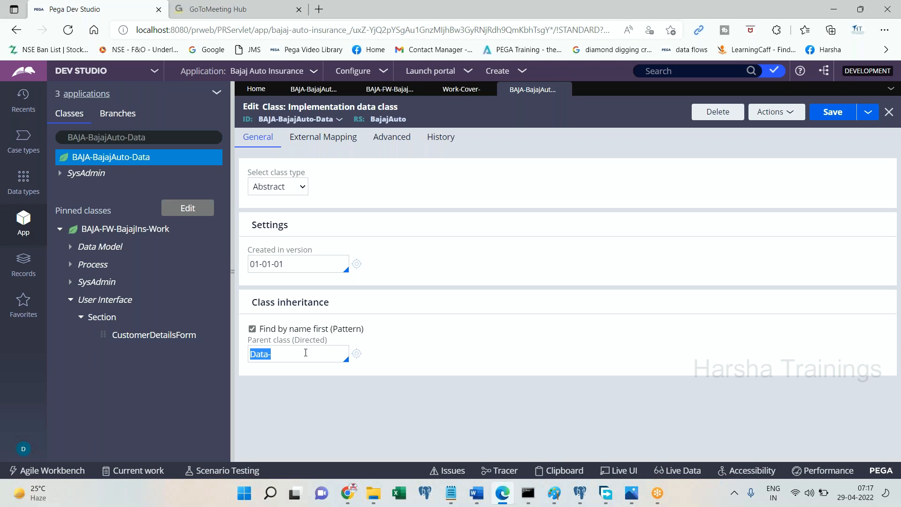
Find the Paint app on the computer and open it with a blank canvas.
click(270, 493)
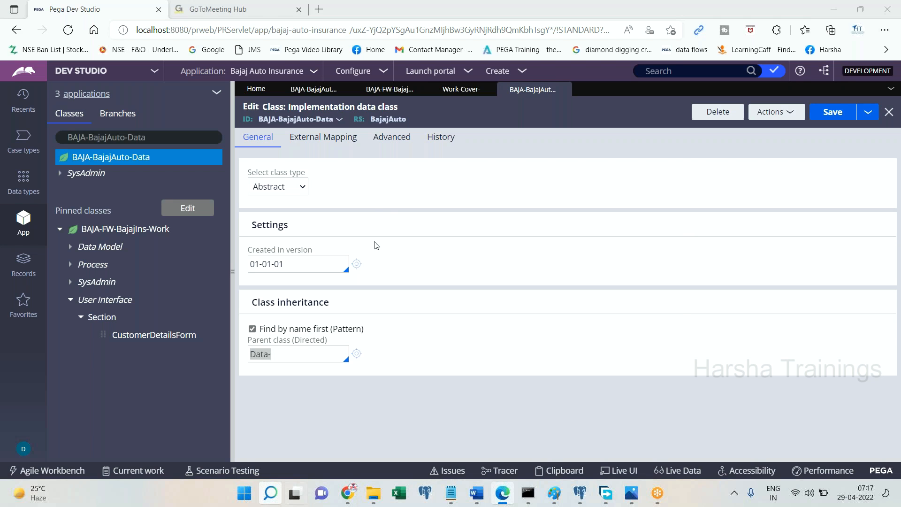
text(aint)
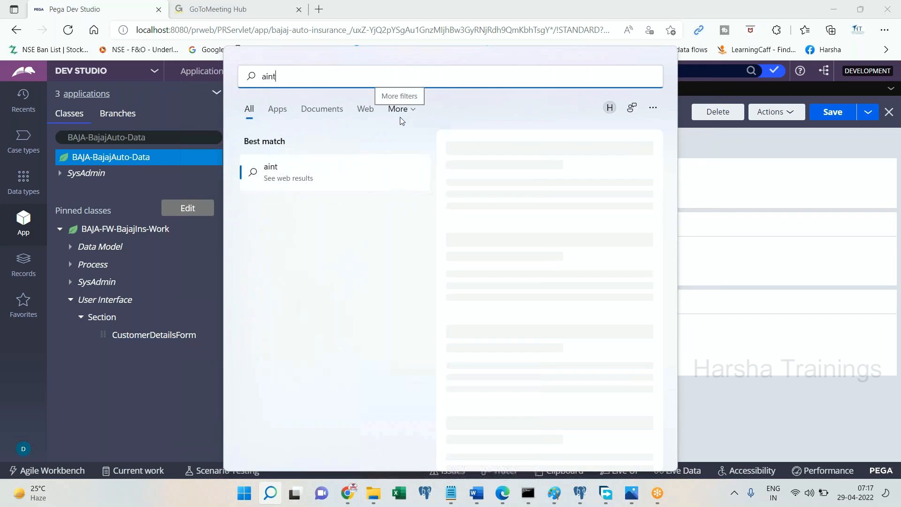
key(BackSpace)
key(BackSpace)
key(BackSpace)
key(BackSpace)
text(paint)
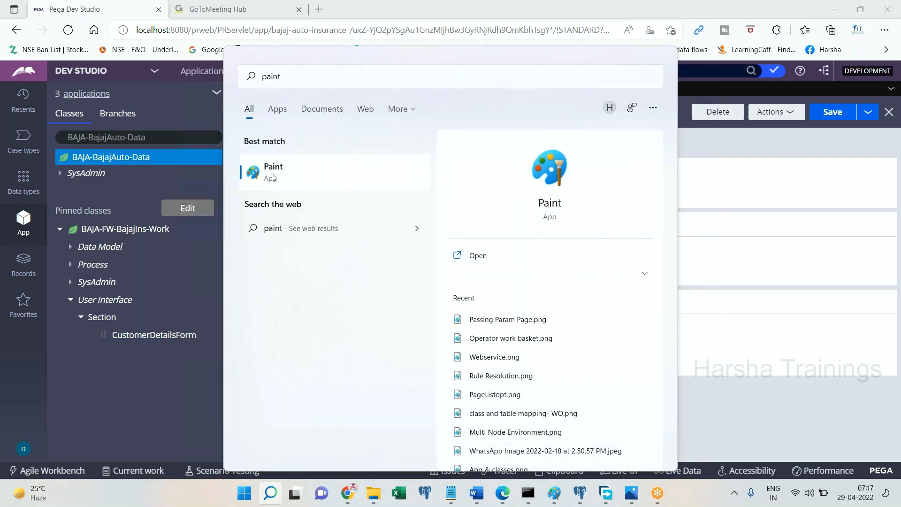
key(Escape)
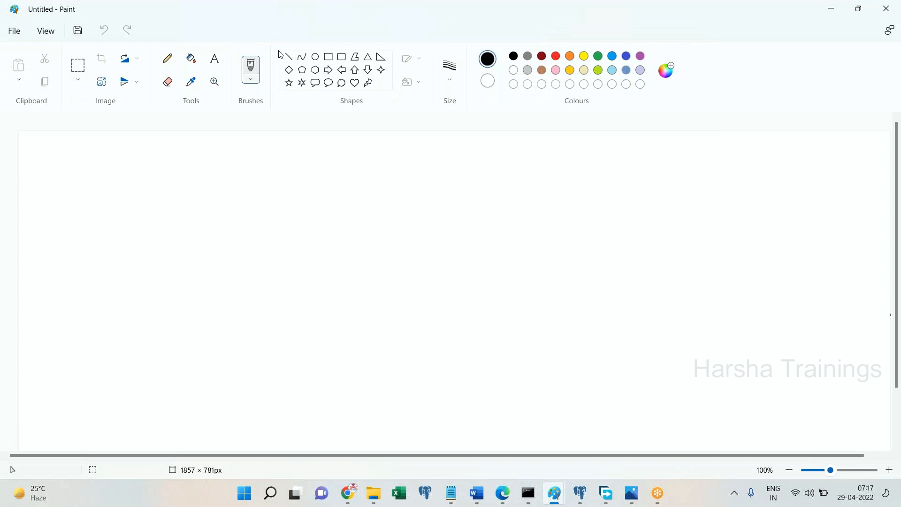
Write BAJA, BAJAJAuto and Work in a vertical column on the canvas and connect them with vertical lines.
click(215, 58)
click(369, 163)
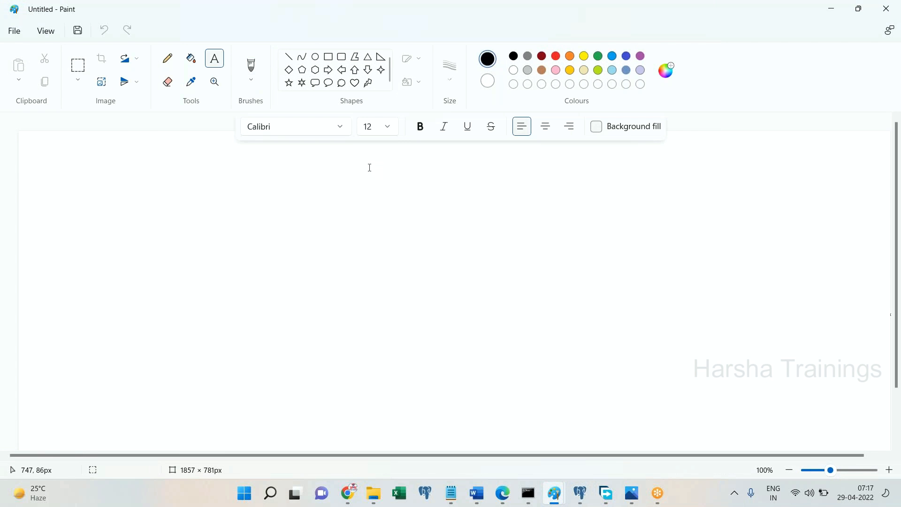
text(BAJA)
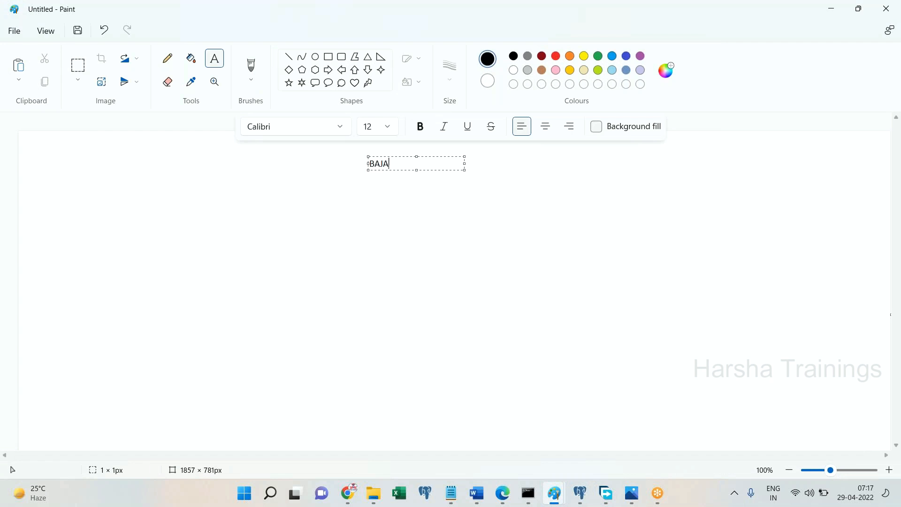
key(Return)
key(Return)
text(BAJAJAuto)
click(370, 186)
key(Return)
key(Return)
text(Work)
click(516, 308)
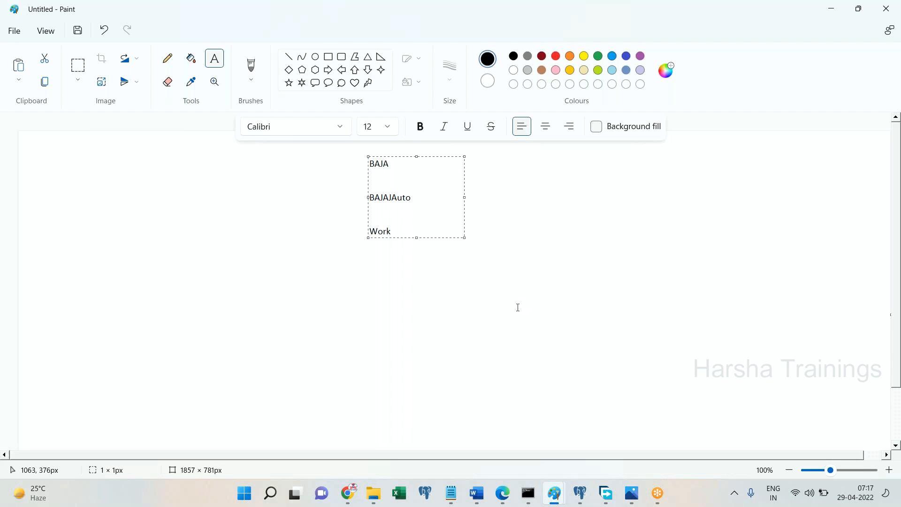
click(289, 56)
drag(380, 169, 380, 227)
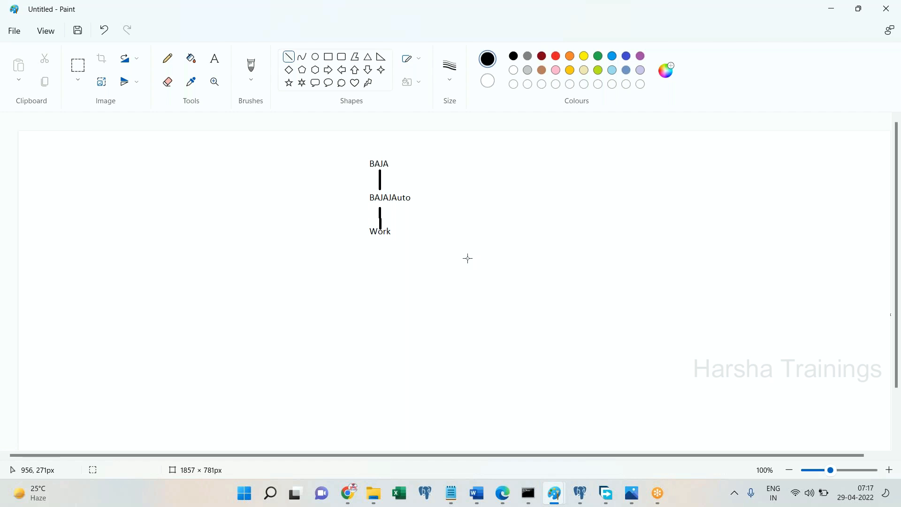
Add the text label Data beside Work in the class hierarchy diagram.
click(215, 58)
click(444, 220)
text(Data)
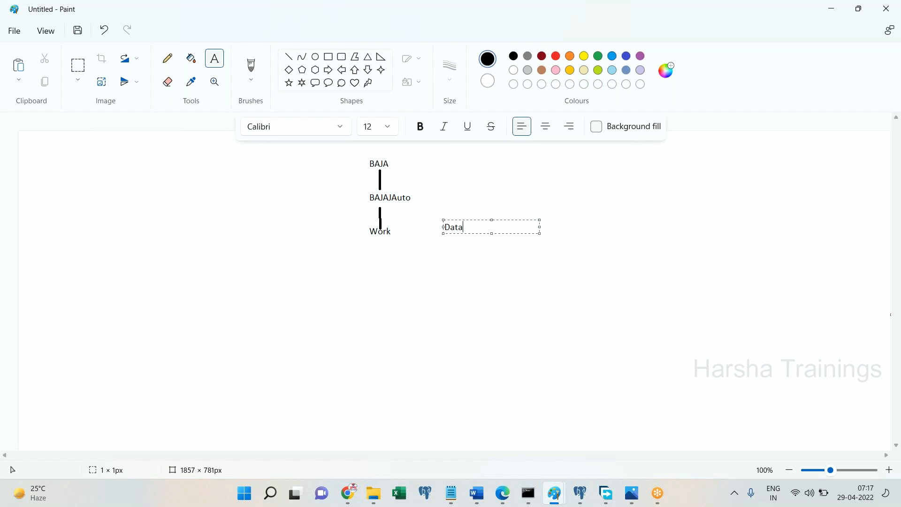
click(497, 254)
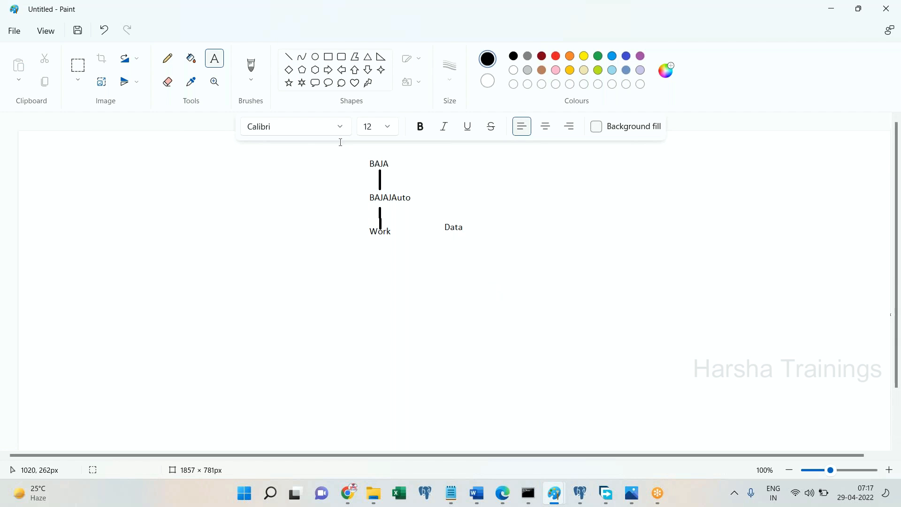
Draw a diagonal line connecting BAJAJAuto to Data in the class hierarchy diagram.
click(289, 57)
drag(410, 203, 442, 222)
click(538, 261)
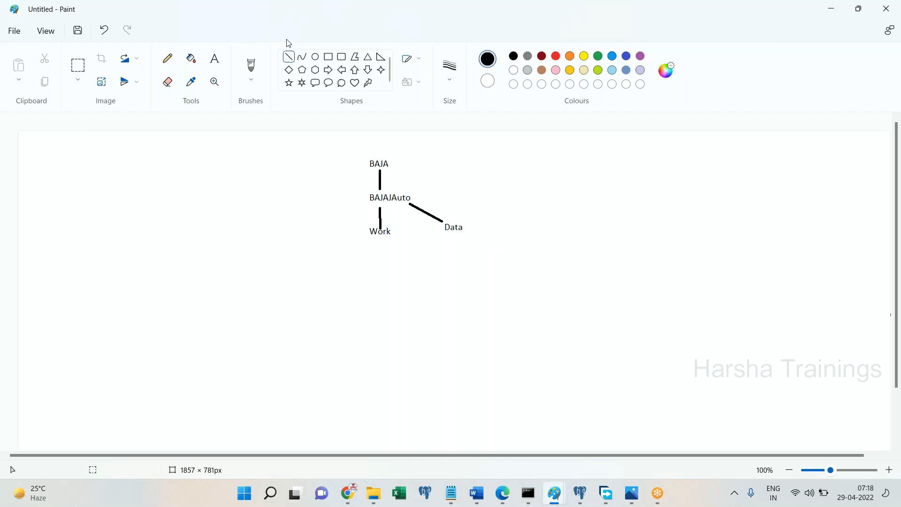
Draw a short vertical line below Data and add the text label Person under it.
drag(457, 235, 458, 261)
click(214, 59)
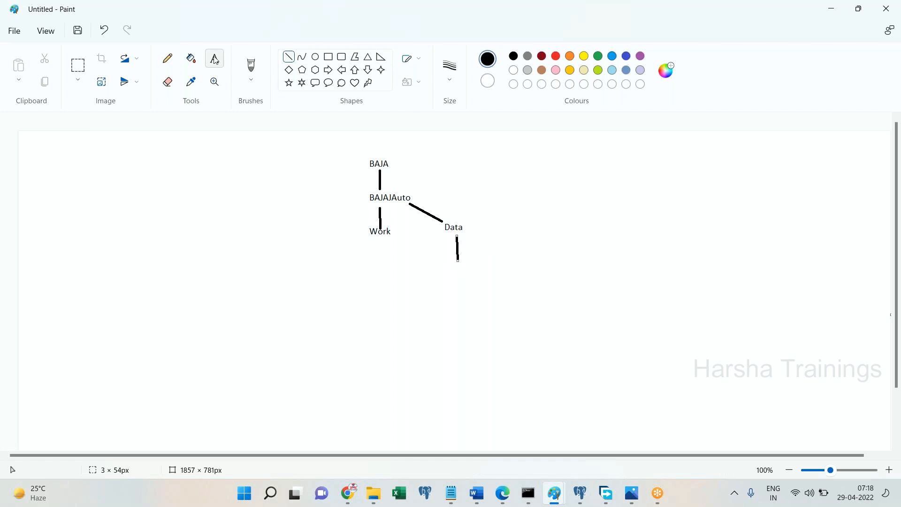
click(449, 269)
text(Person)
click(546, 336)
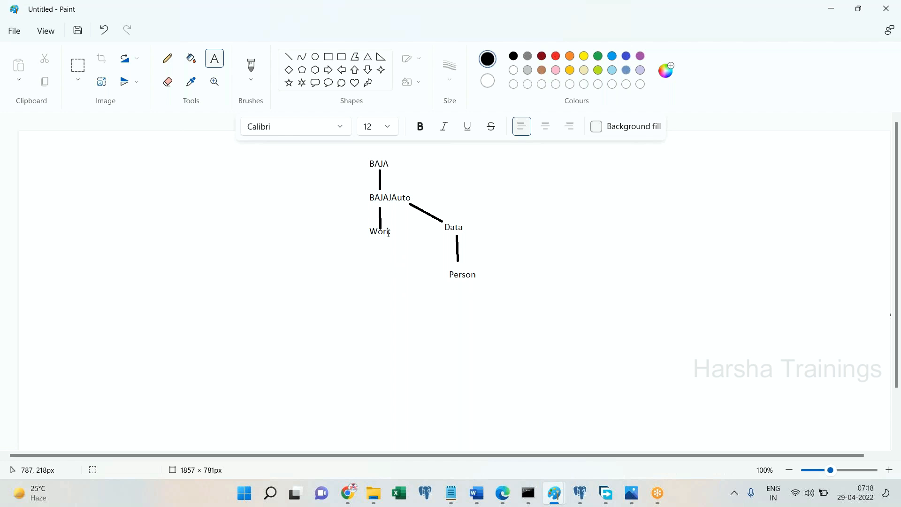
Try adding a FirstName label beneath BAJA and a Section label with FirstName beneath Work, and undo both.
click(385, 172)
text(FirstName)
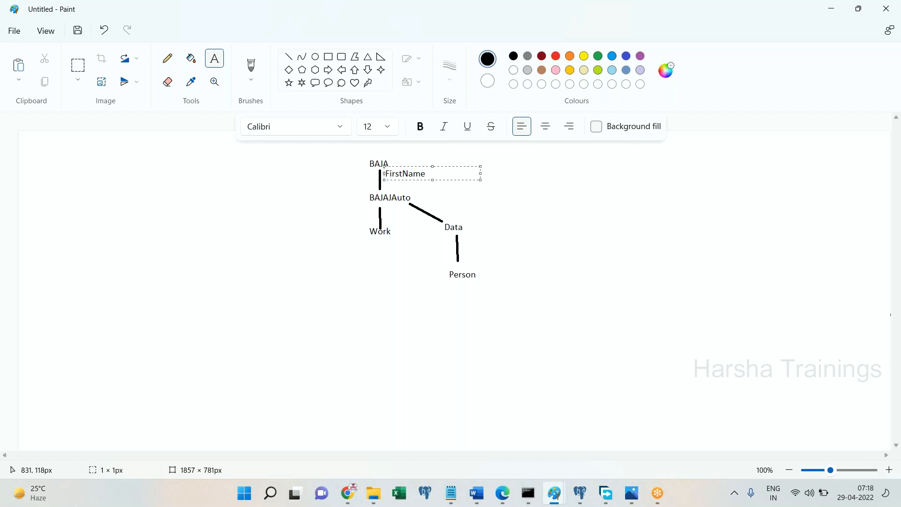
click(409, 280)
click(378, 248)
text(Section)
key(Return)
text(FirstNAe)
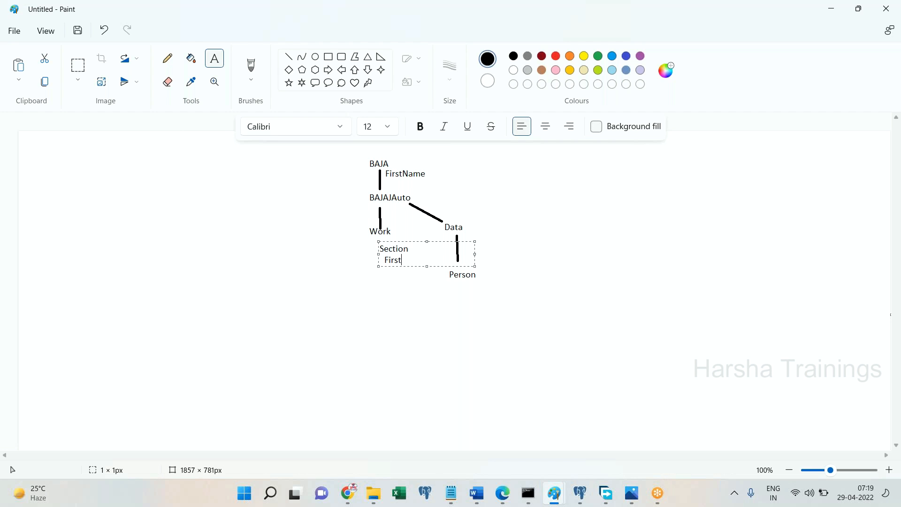
key(BackSpace)
key(BackSpace)
text(ame)
key(ctrl+z)
click(498, 288)
key(ctrl+z)
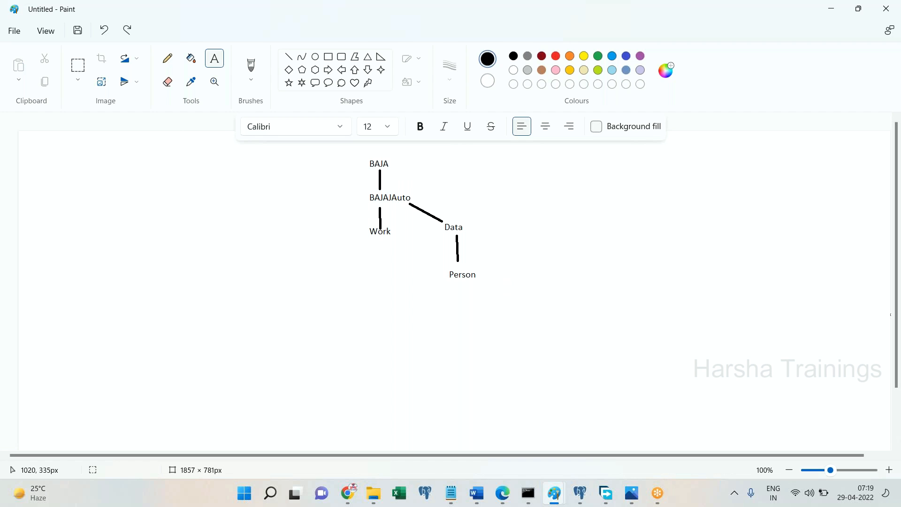
List FirstName, LastName and Age on separate lines below Person.
click(460, 289)
text(FirstName)
key(Return)
text(LastName)
key(Return)
text(Age)
key(ctrl+a)
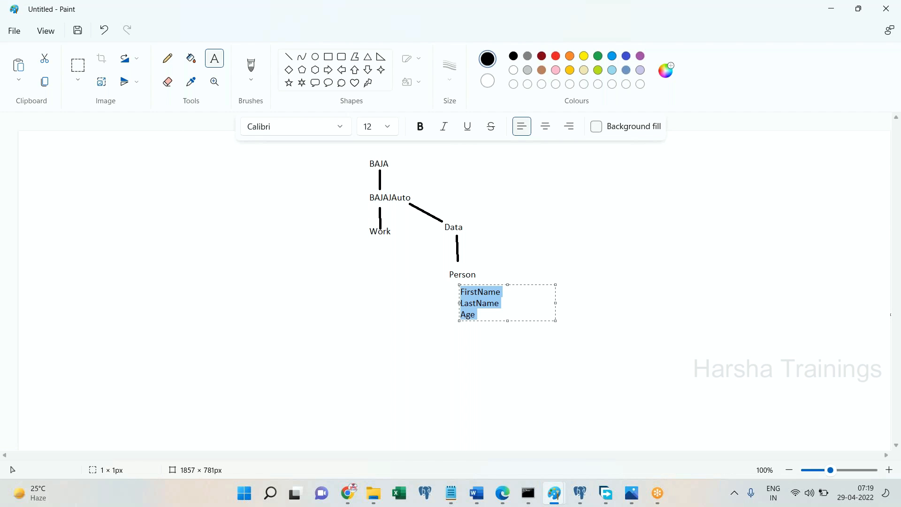
click(521, 374)
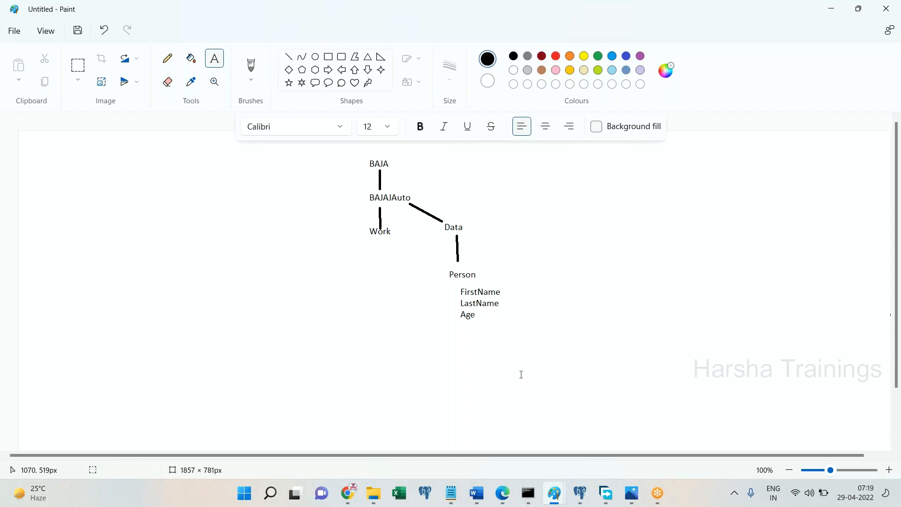
Add the text label Section below Work and start a new line under it.
click(379, 248)
text(Section)
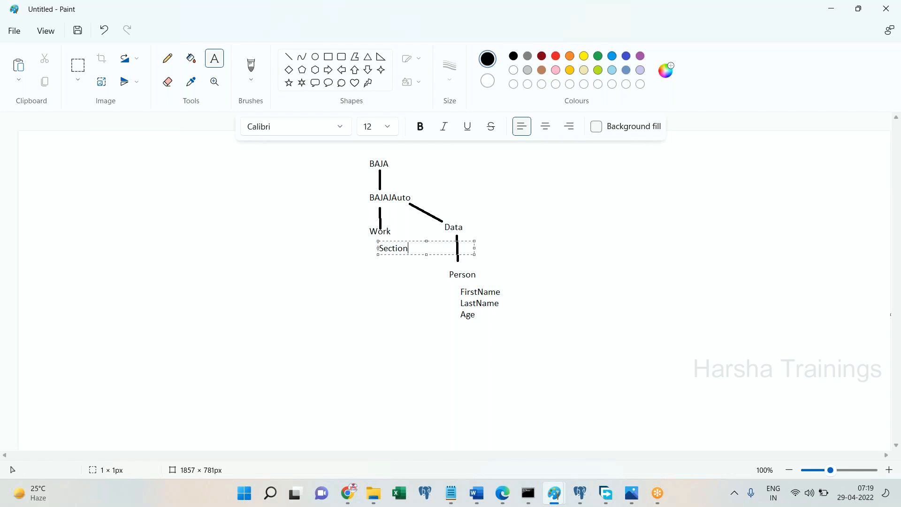
key(Return)
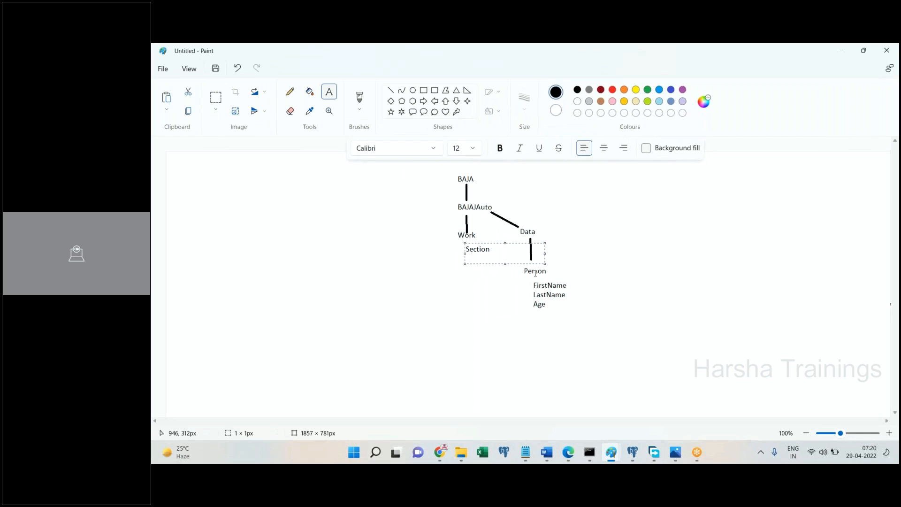
Switch to the open Notepad window and delete all of its existing text.
mouse_move(526, 452)
click(499, 413)
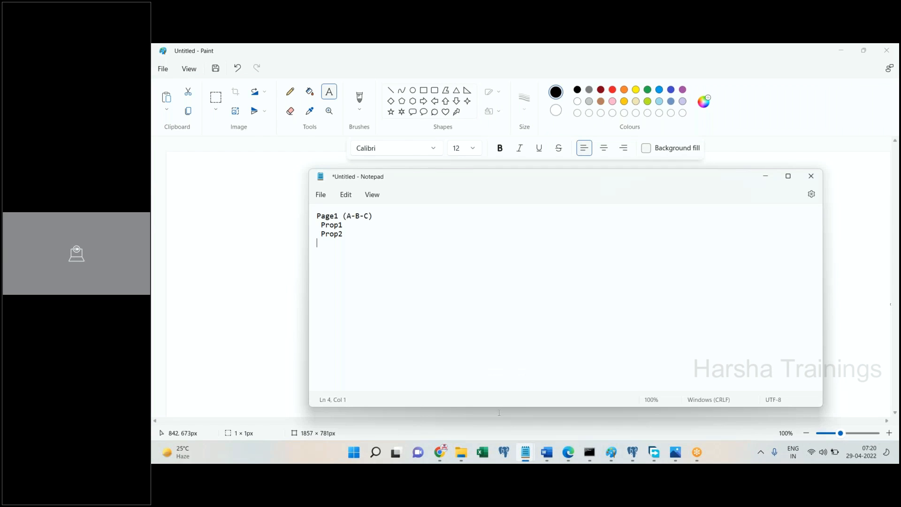
key(ctrl+a)
key(Delete)
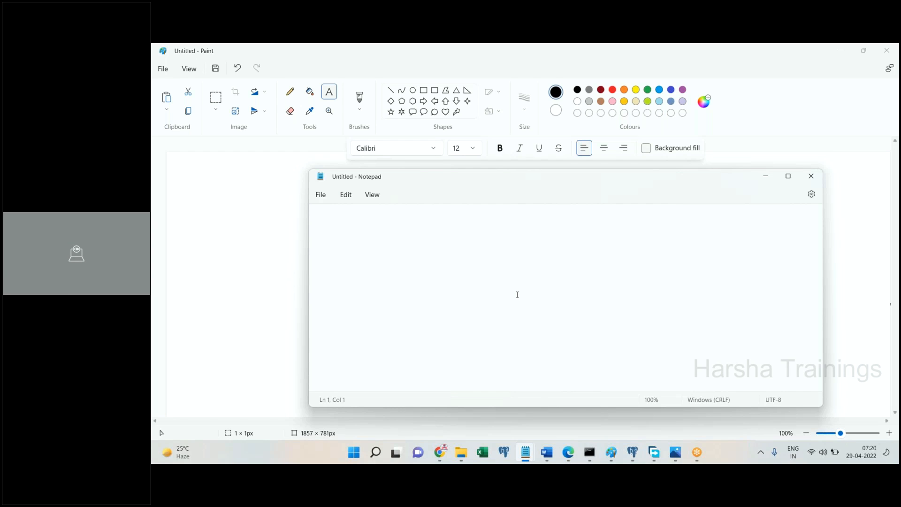
Write the pseudocode lines Var Age; and Age =15, separated by a blank line.
text(Var Age;)
key(Return)
key(Return)
text(Age =1)
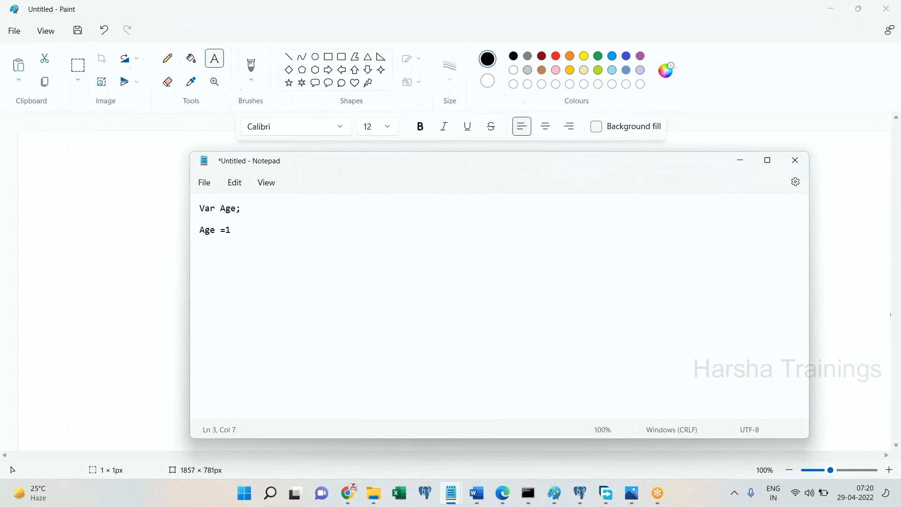
text(5)
key(Return)
key(Return)
Add the placeholder lines Step3, Step4 and Step5 below the Age assignment, separated by blank lines.
text(Step2)
key(BackSpace)
text(3)
key(Return)
key(Return)
text(Step3)
key(BackSpace)
text(4)
key(Return)
key(Return)
text(Step5)
key(Return)
key(Return)
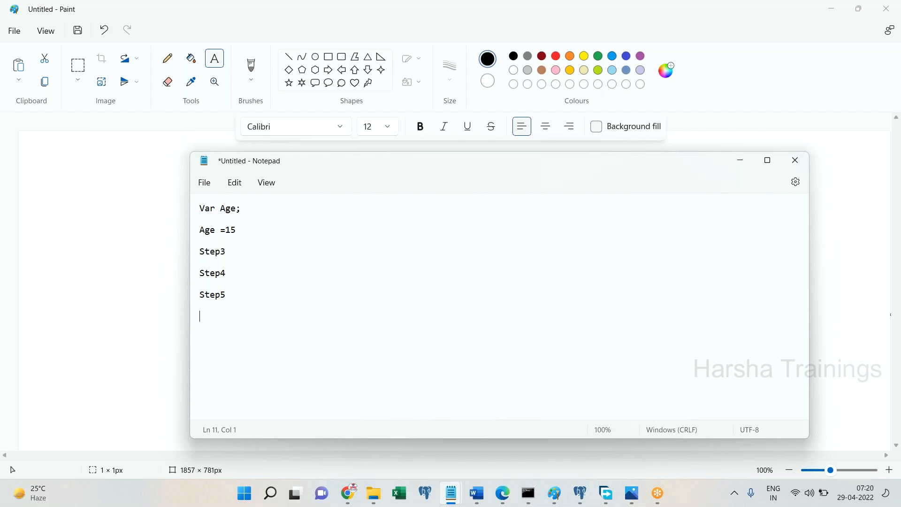
Finish the pseudocode with the lines Age = 35 and Print (Age).
text(Age = 35)
key(Return)
key(Return)
text(Print (Age))
drag(254, 339, 204, 340)
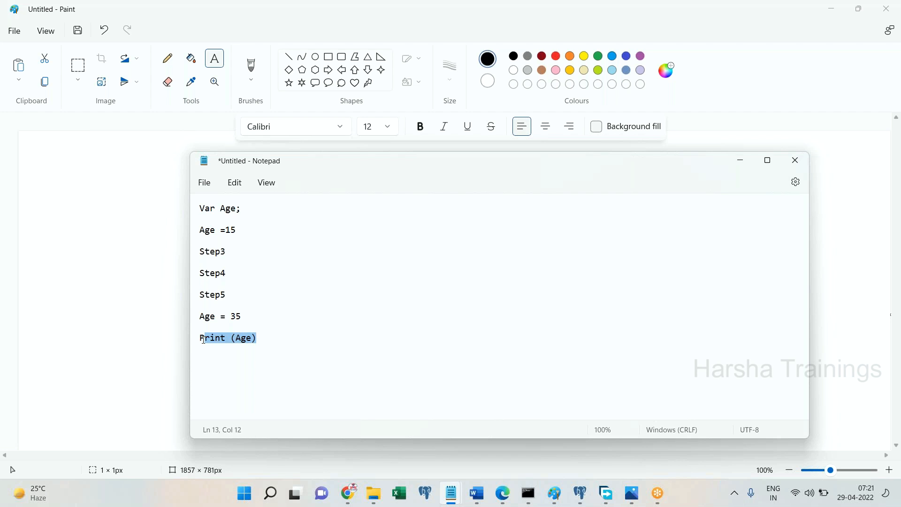
click(250, 230)
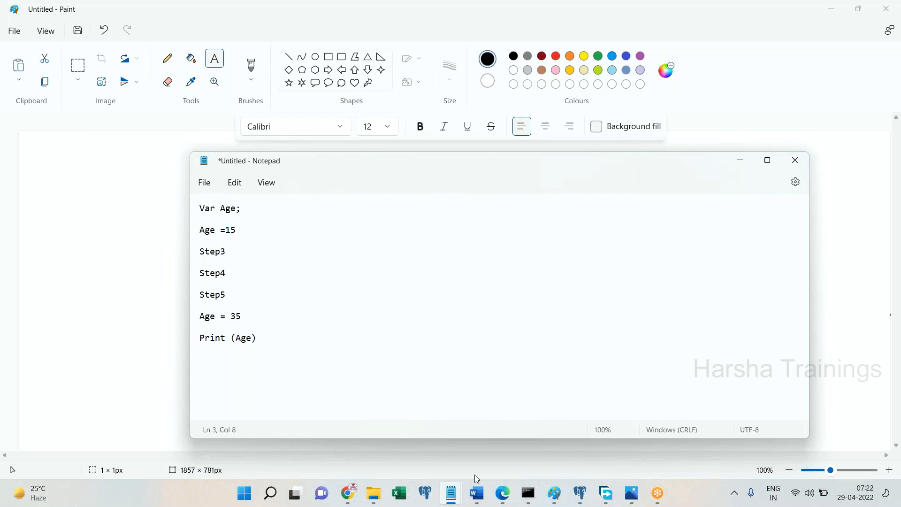
Switch to Pega Dev Studio in Edge and start a new section record for the BAJA-FW-BajajIns-Work class.
click(503, 493)
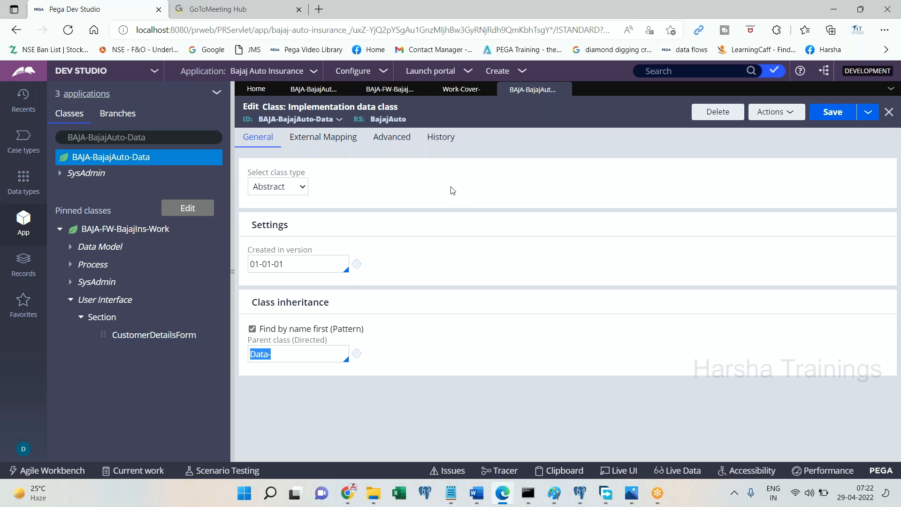
click(70, 299)
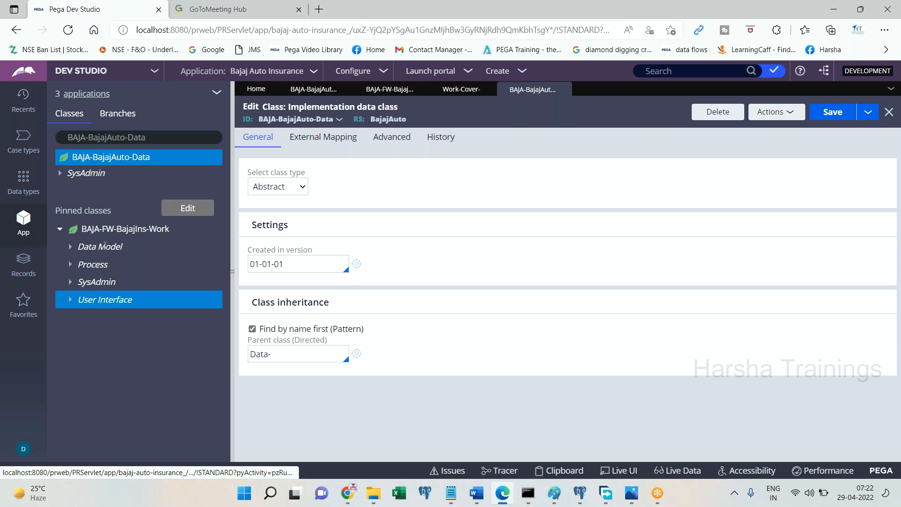
right_click(114, 233)
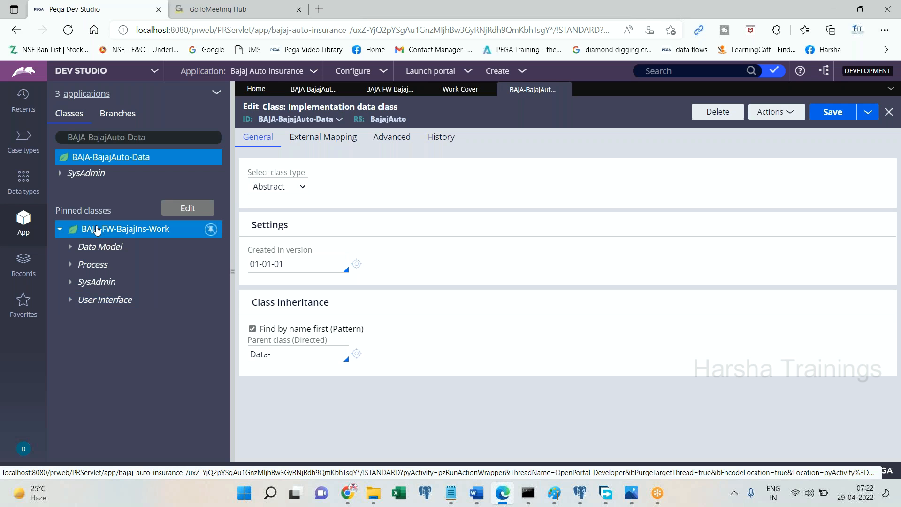
mouse_move(148, 247)
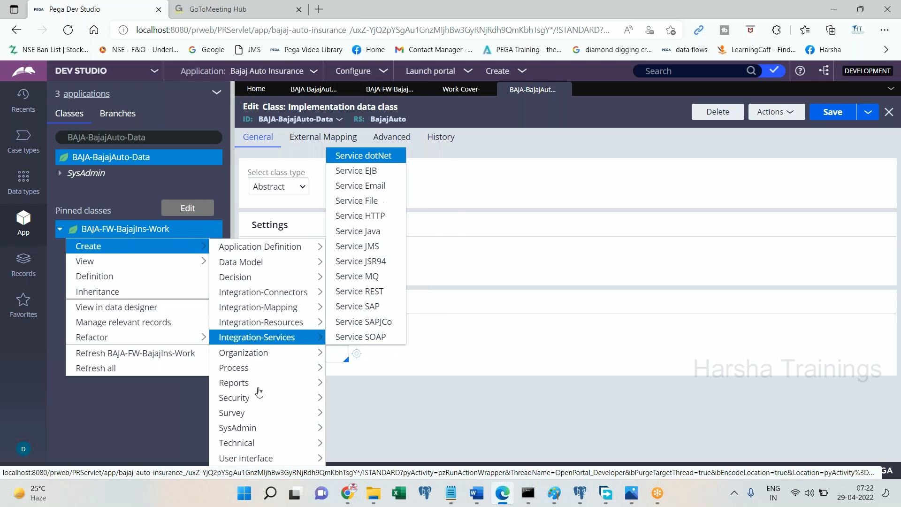
mouse_move(261, 458)
click(353, 443)
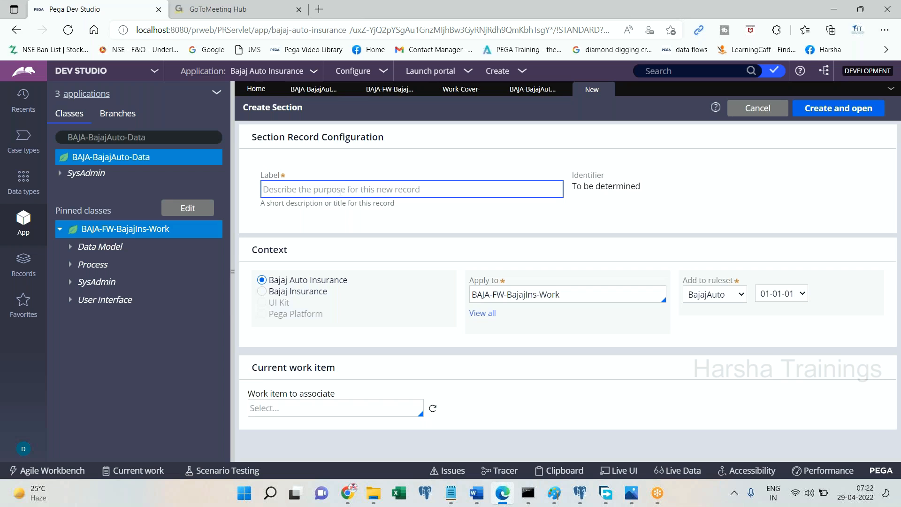
Label the section ManagerDetails, set its context to Bajaj Insurance, and create and open it.
text(ManagerDetails)
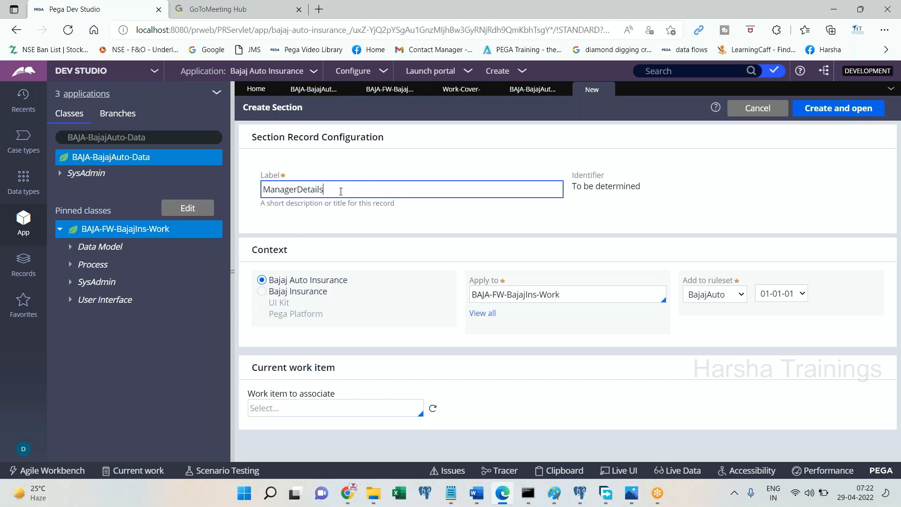
key(Tab)
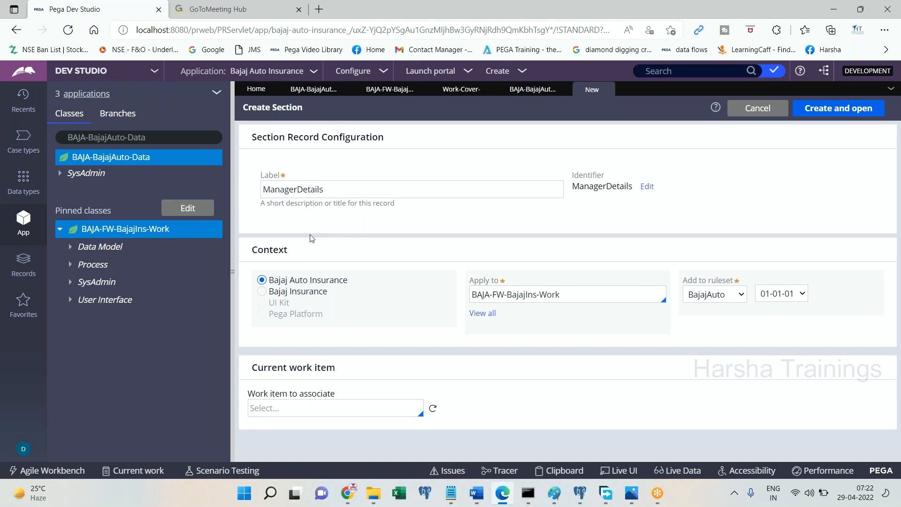
click(262, 291)
click(830, 109)
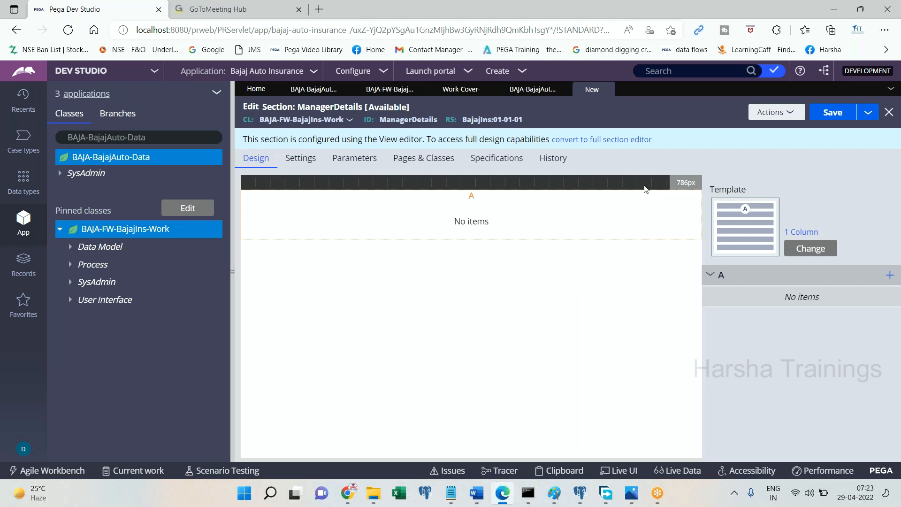
Convert the ManagerDetails section to the full section editor and place three text inputs in its dynamic layout.
click(599, 140)
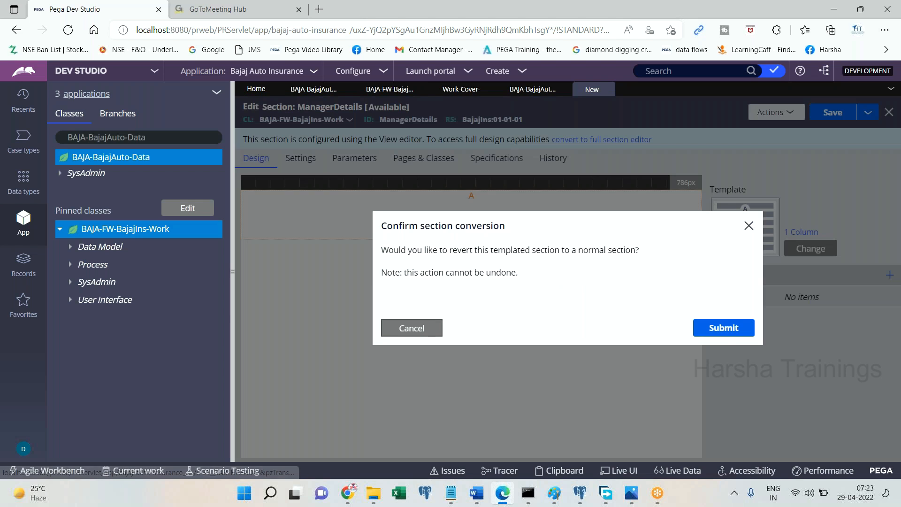
click(729, 329)
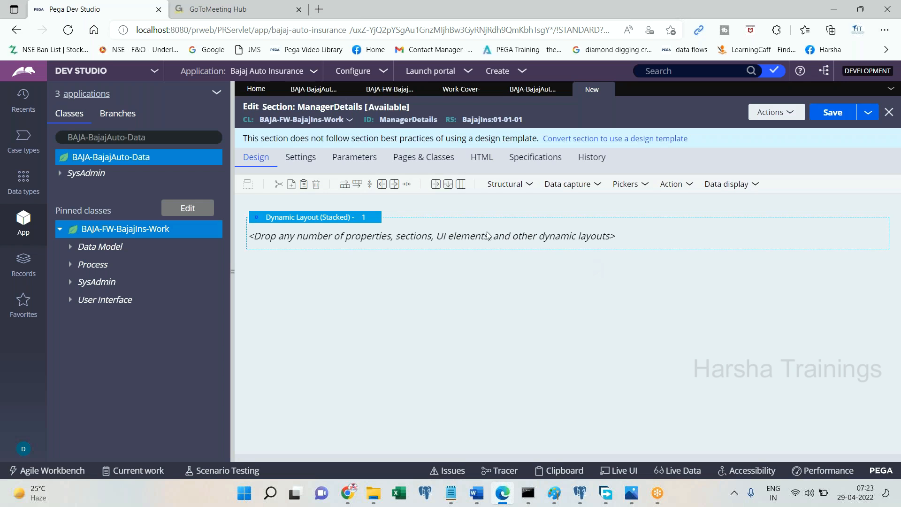
click(557, 188)
drag(576, 202, 474, 233)
click(560, 184)
drag(579, 204, 381, 271)
click(569, 185)
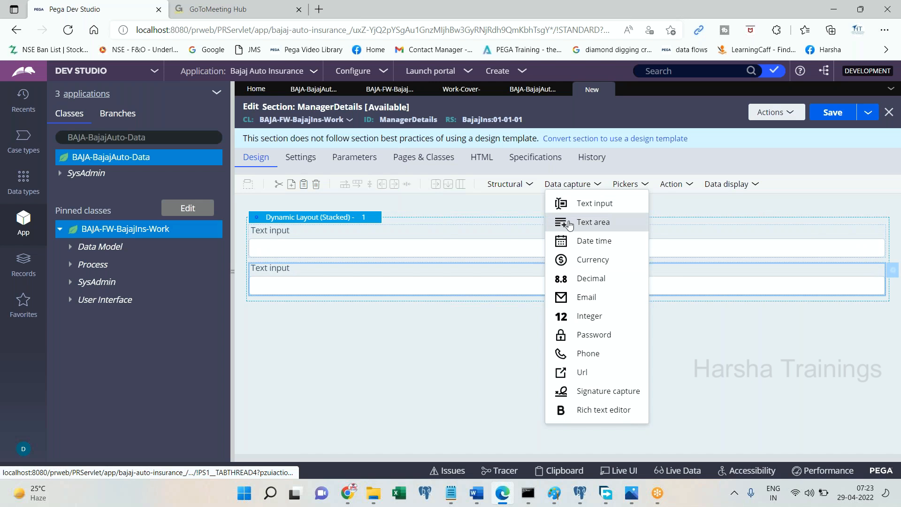
drag(566, 204, 382, 312)
Bind the first text input to the .FirstName property and give it the custom label Manager First Name.
double_click(409, 240)
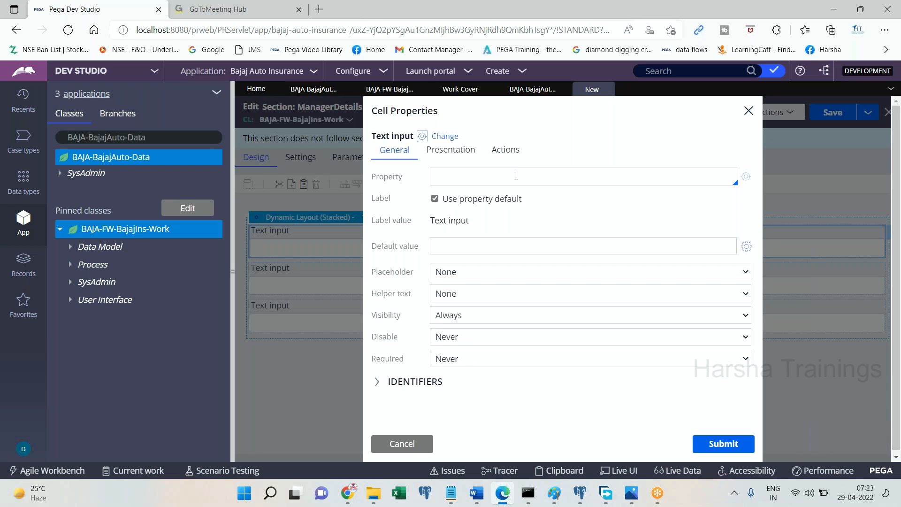
text(.)
key(Down)
key(Down)
key(Down)
key(Down)
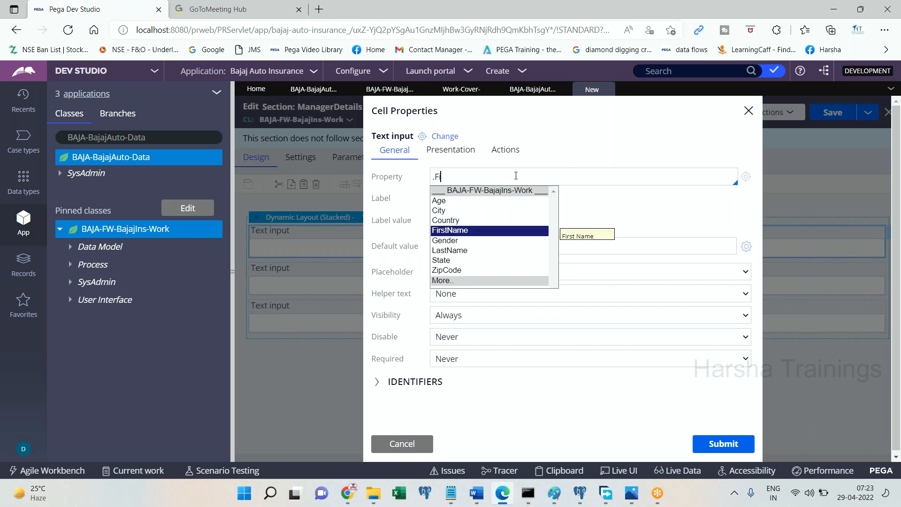
key(Return)
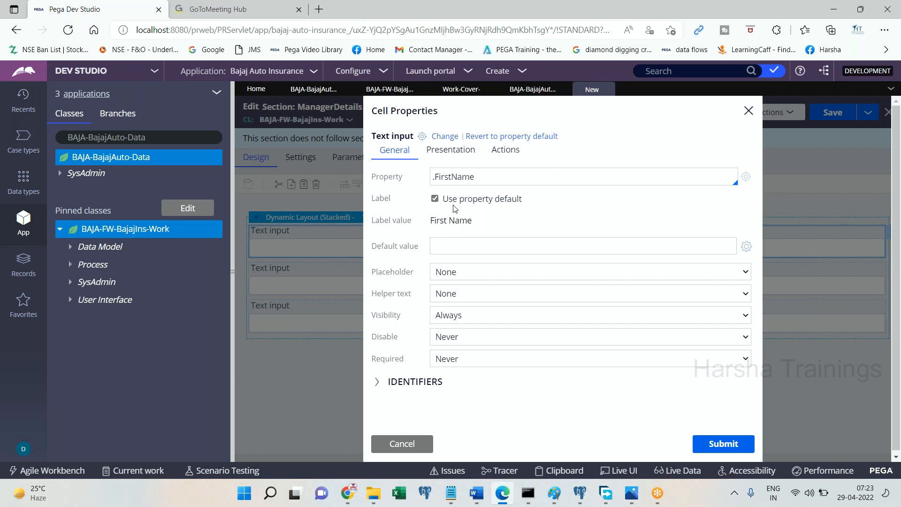
click(435, 199)
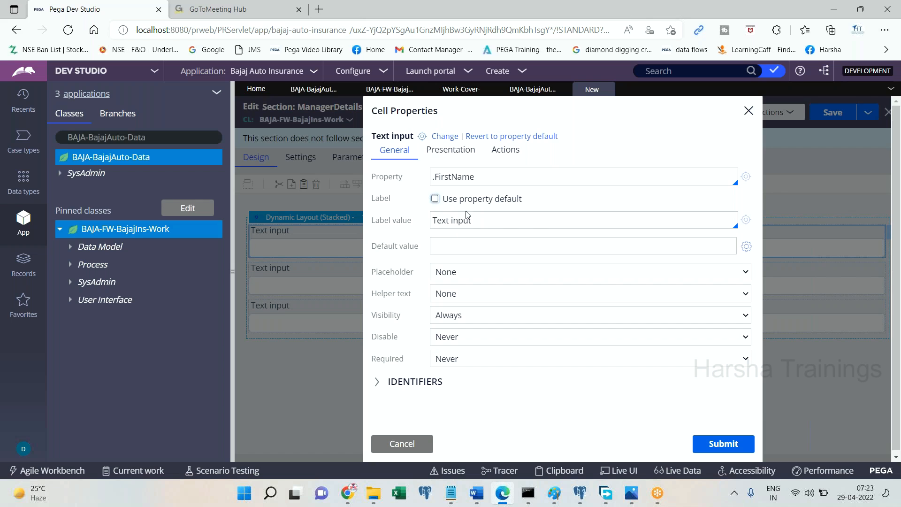
triple_click(479, 223)
text(Manager First Name)
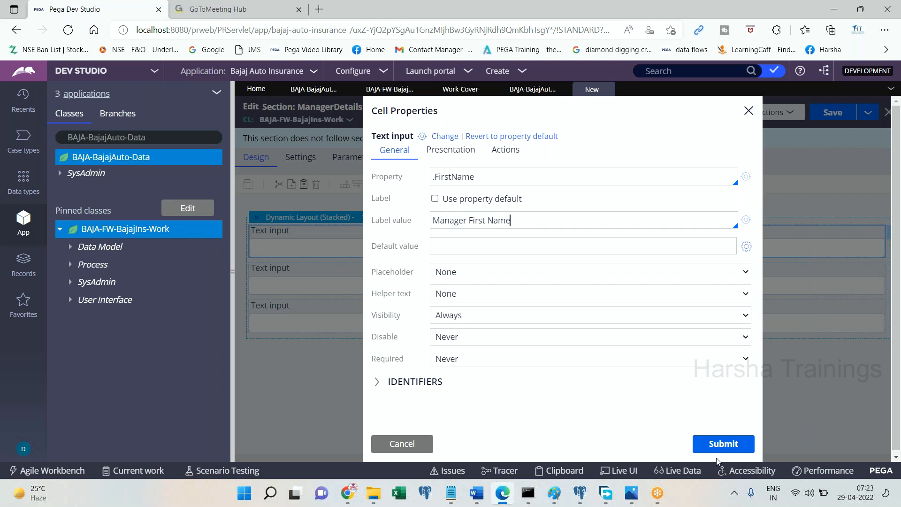
click(723, 443)
Bind the second text input to the .LastName property and give it the custom label Manager Last Name.
double_click(370, 277)
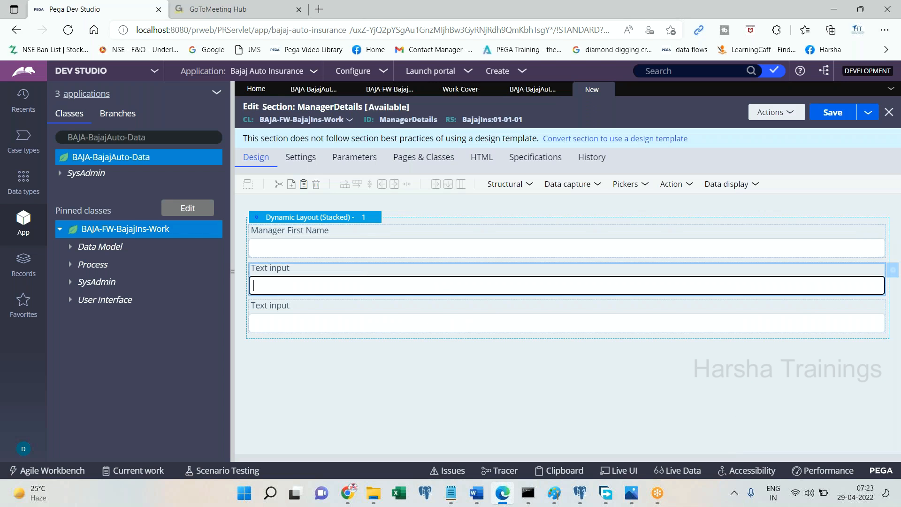
text(.LastName)
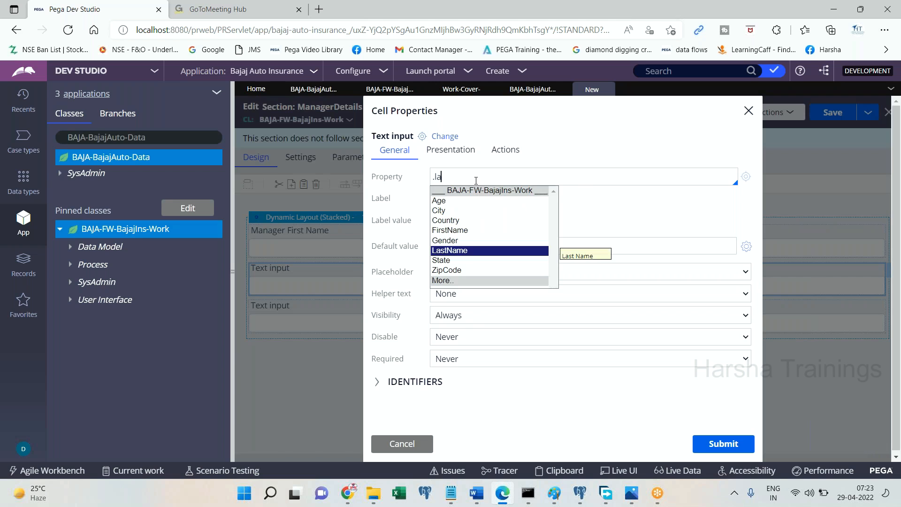
key(Return)
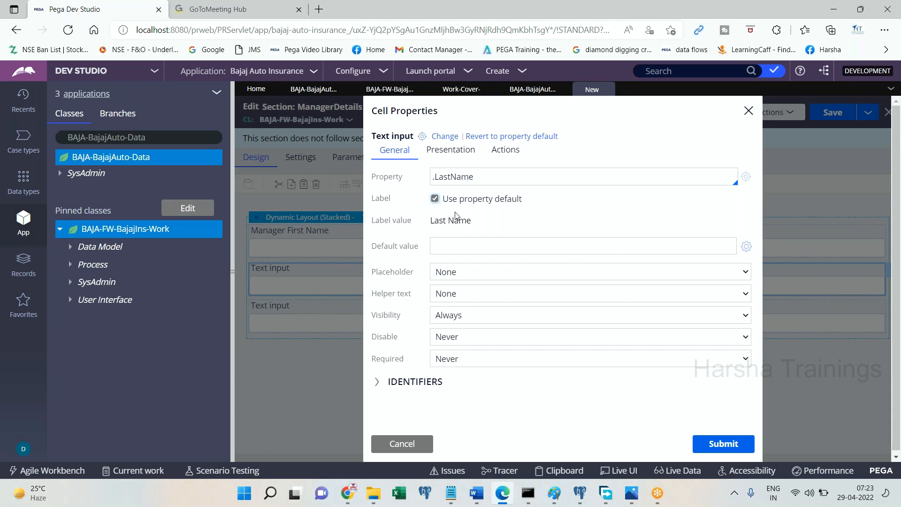
click(435, 199)
triple_click(449, 219)
text(M)
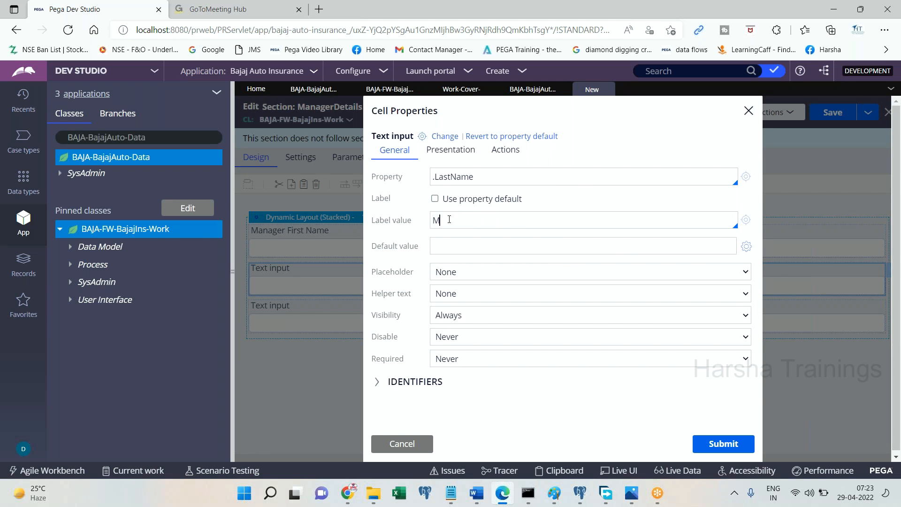
text(anager Last Name)
click(724, 443)
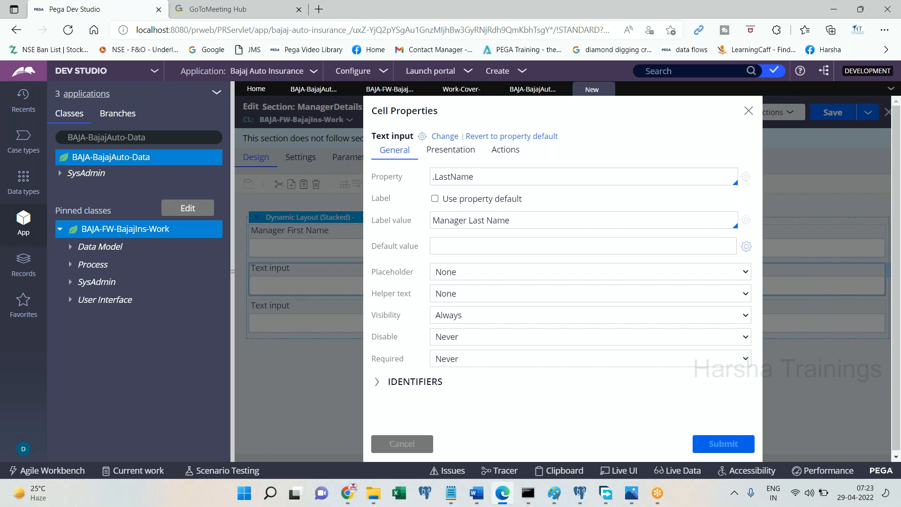
Bind the third text input to the .Age property and give it the custom label Managers Age.
click(318, 311)
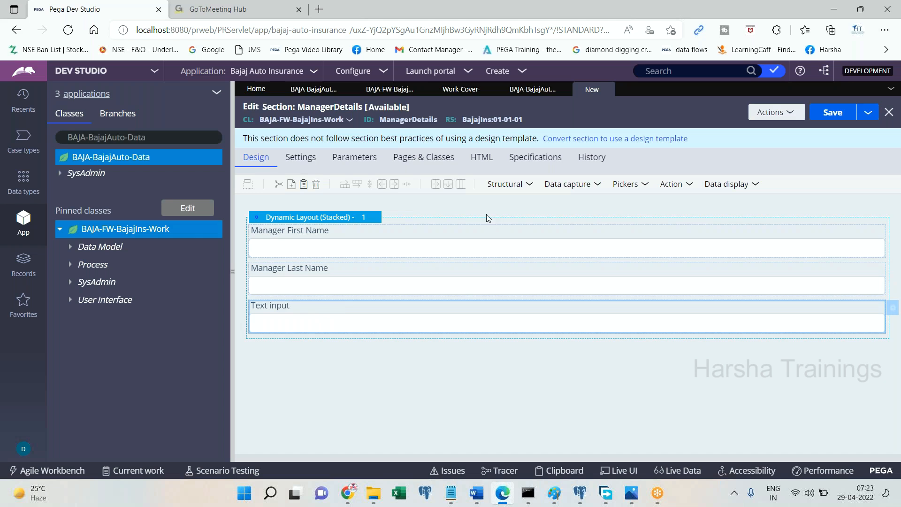
double_click(452, 317)
click(456, 179)
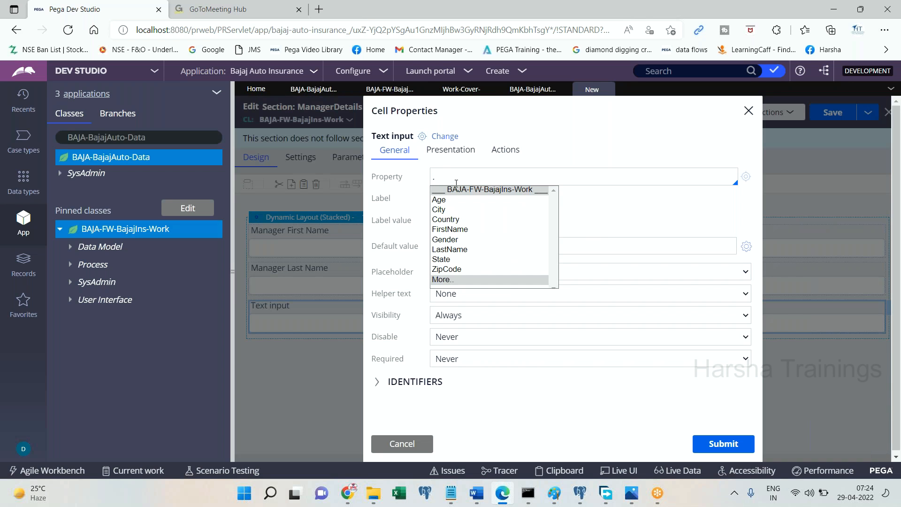
text(.Age)
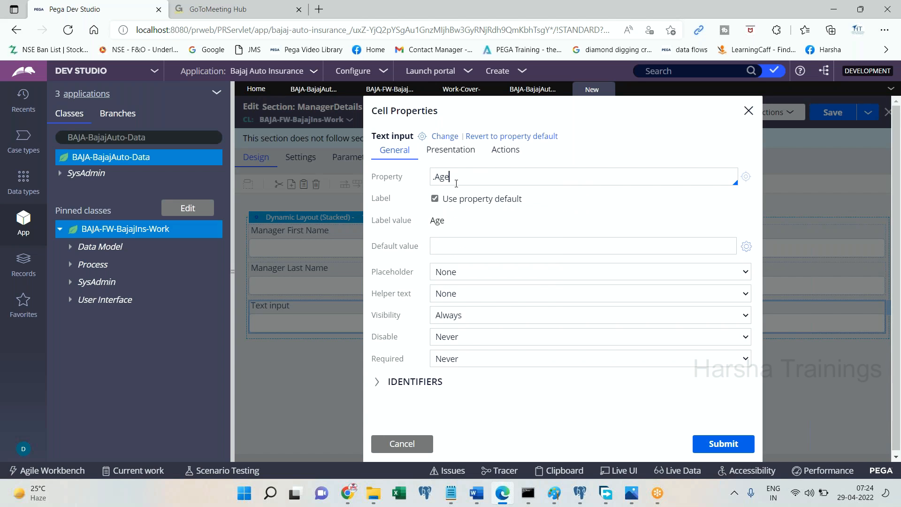
click(435, 199)
triple_click(469, 220)
key(BackSpace)
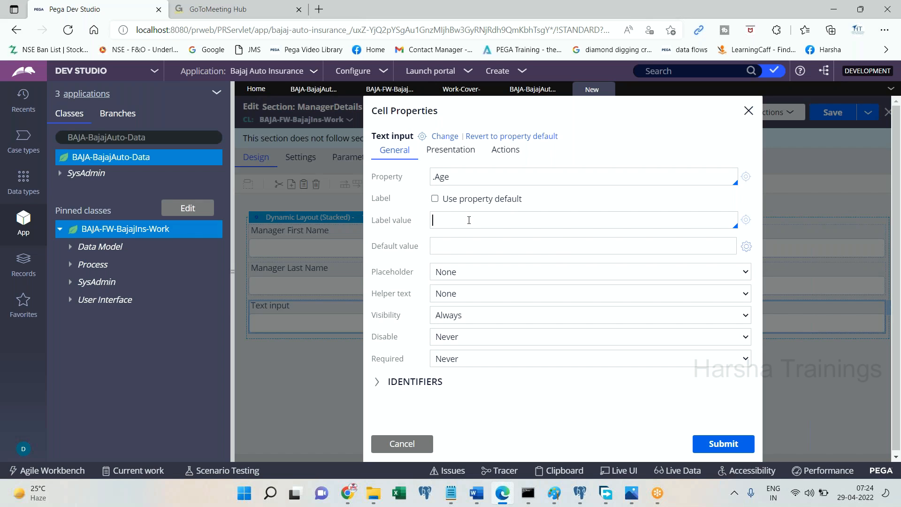
text(Manager)
click(723, 444)
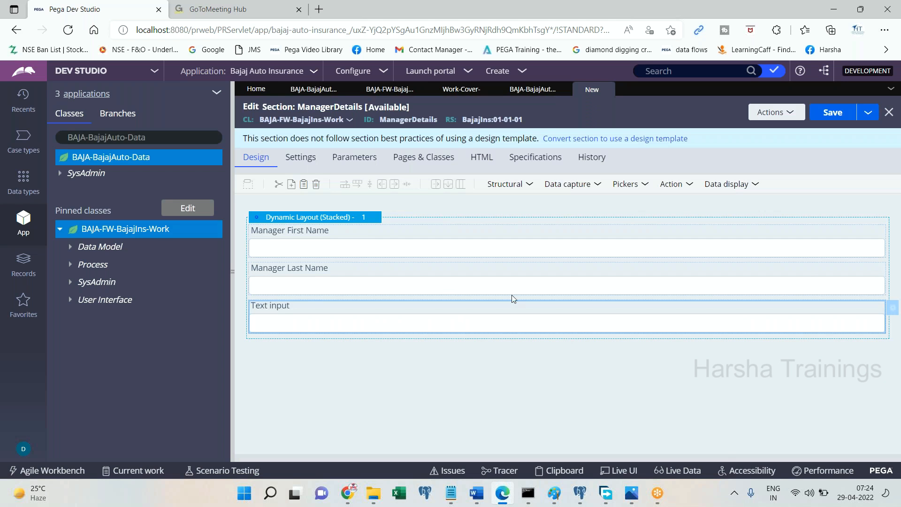
Display a header titled Manager Details on the section's dynamic layout and save the ManagerDetails section.
click(367, 225)
click(383, 225)
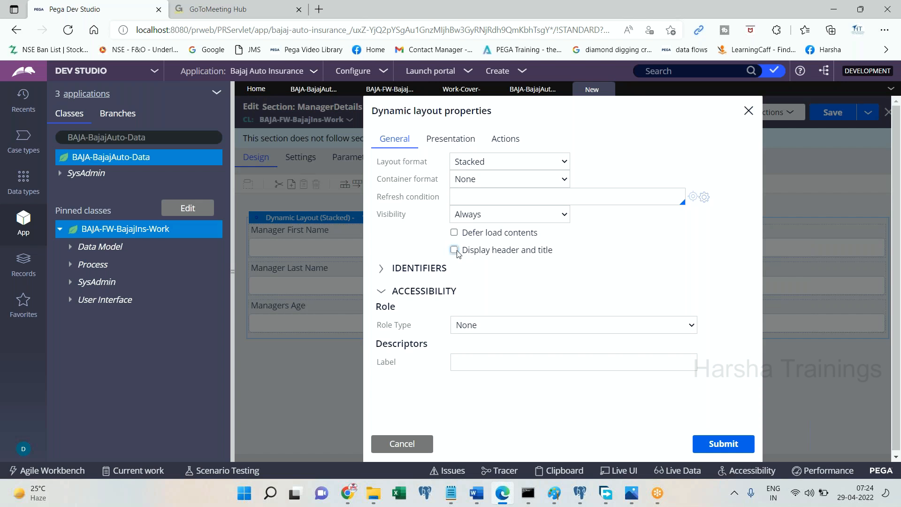
click(454, 250)
double_click(607, 281)
text(Manager Details)
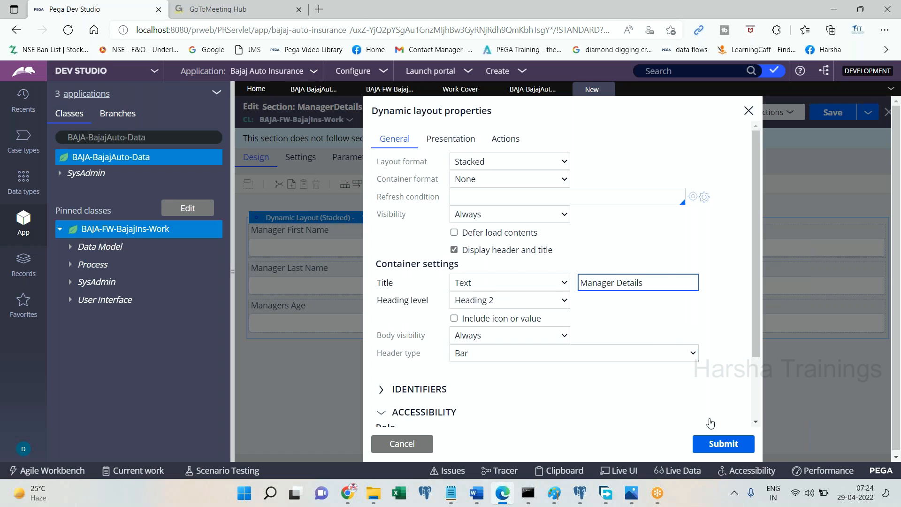
click(723, 443)
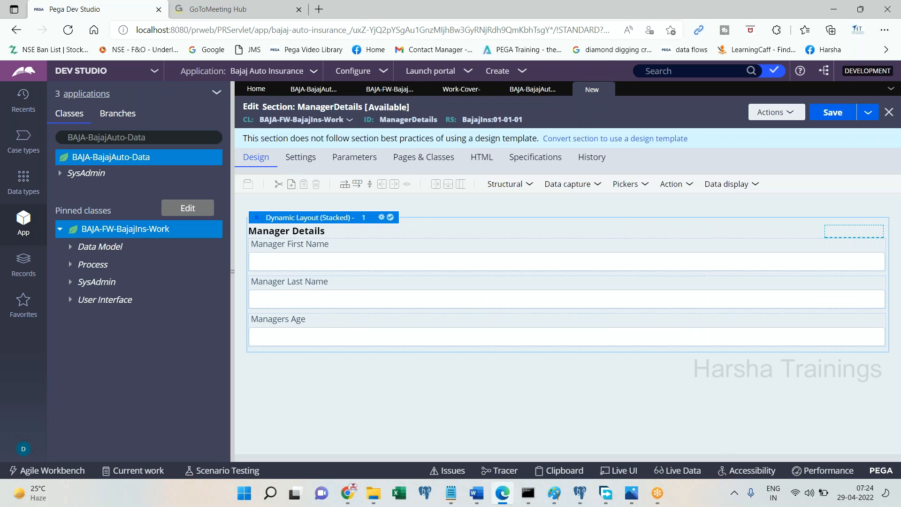
click(832, 112)
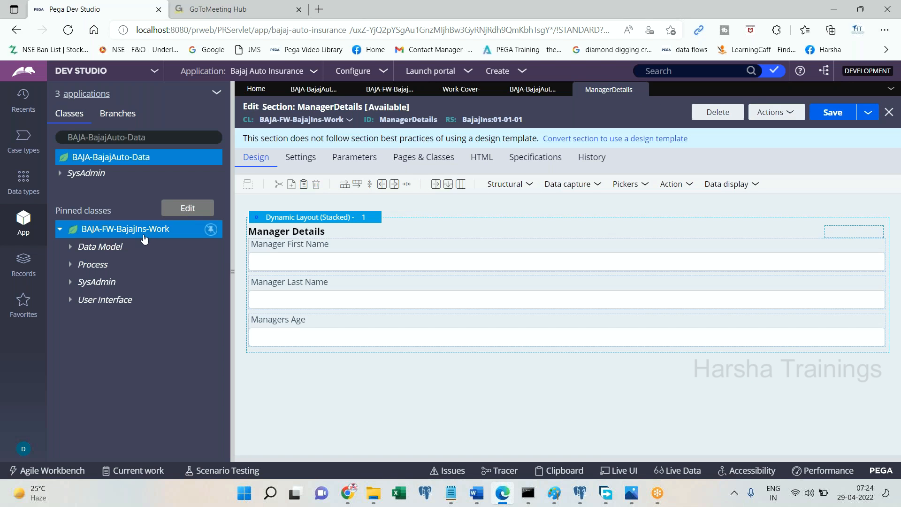
Create and open a flow action labelled ManagerDetialsFA in the BAJA-FW-BajajIns-Work class.
right_click(143, 239)
mouse_move(141, 246)
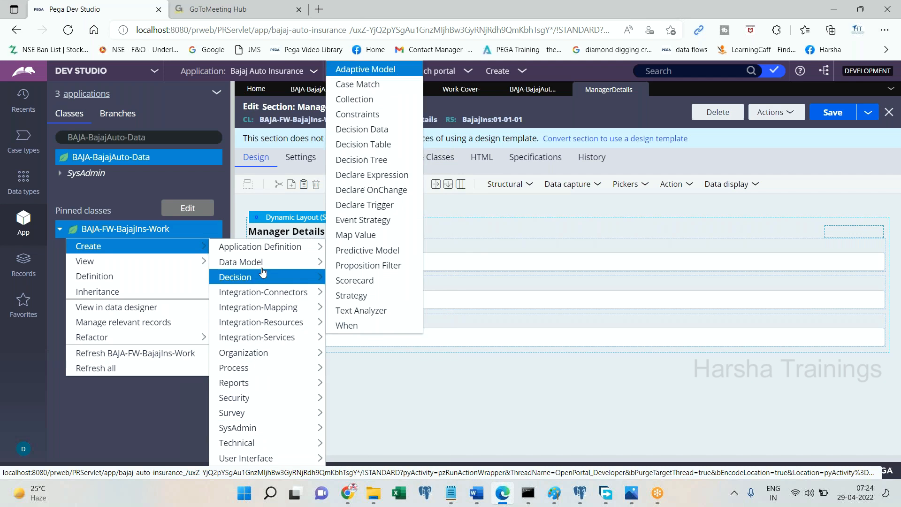
mouse_move(260, 384)
mouse_move(259, 368)
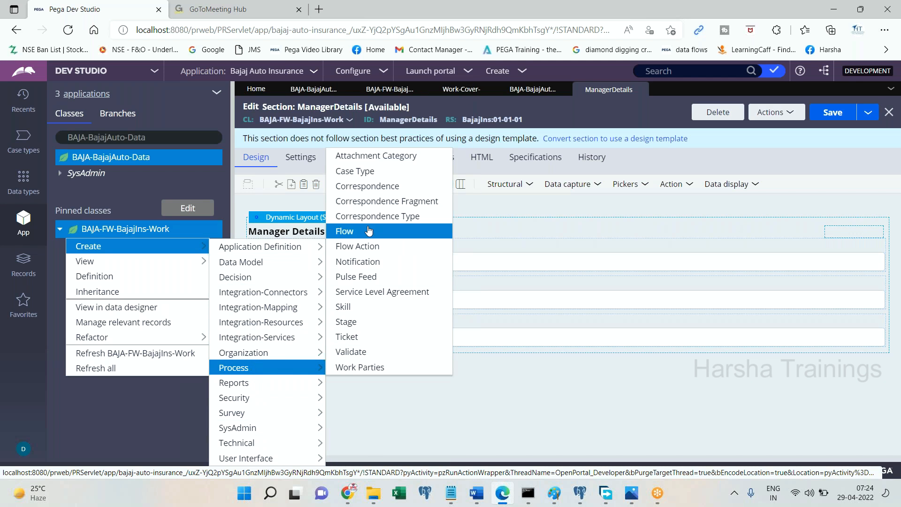
click(420, 246)
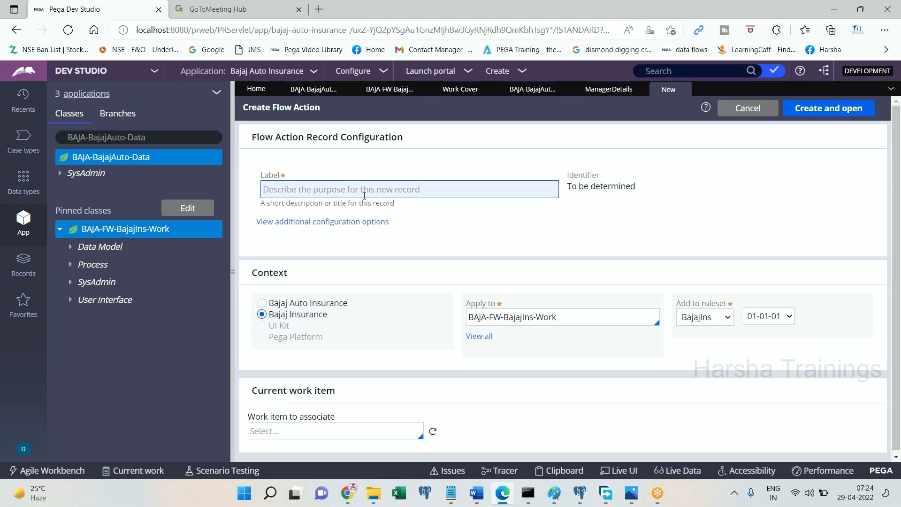
text(Ma)
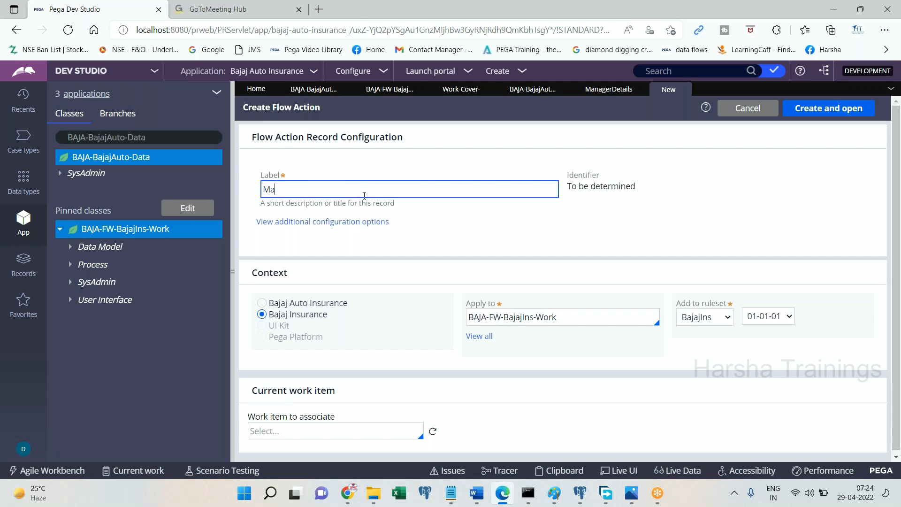
text(nagerDetialsFA)
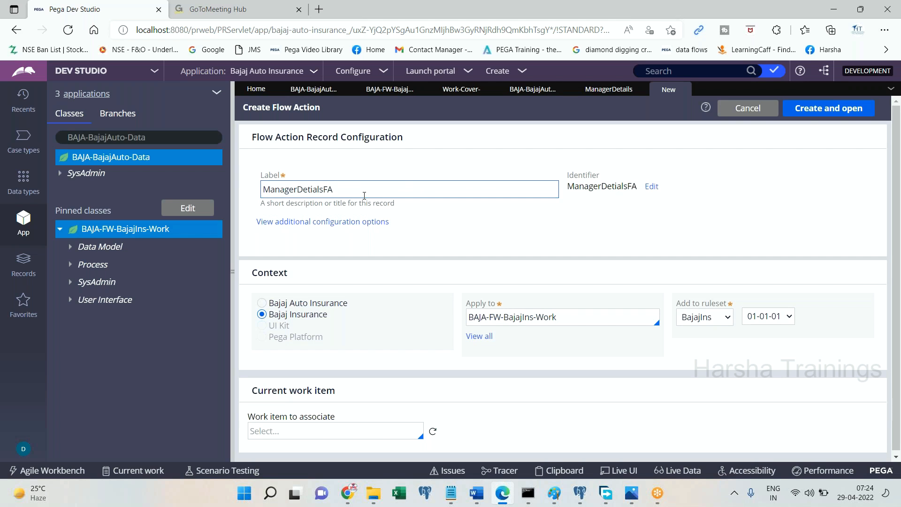
click(812, 110)
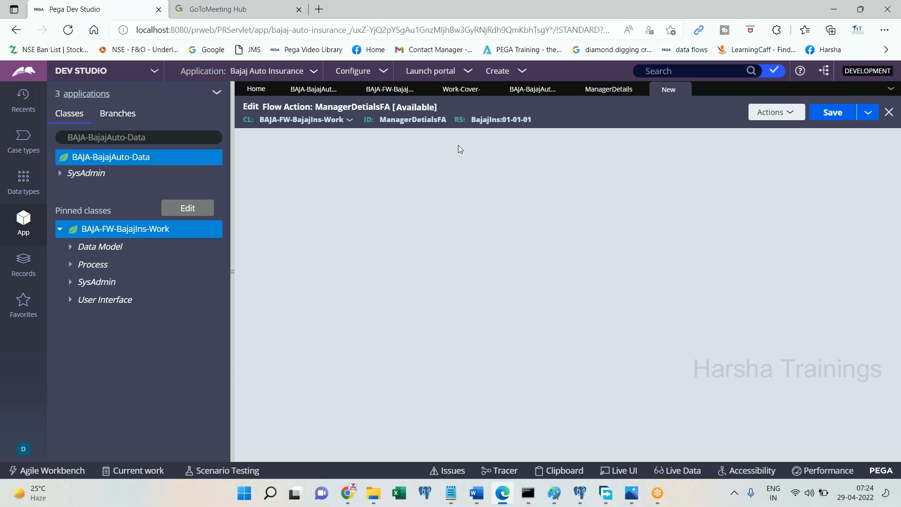
Assign the ManagerDetails section to the ManagerDetialsFA flow action's layout and save the flow action.
click(368, 144)
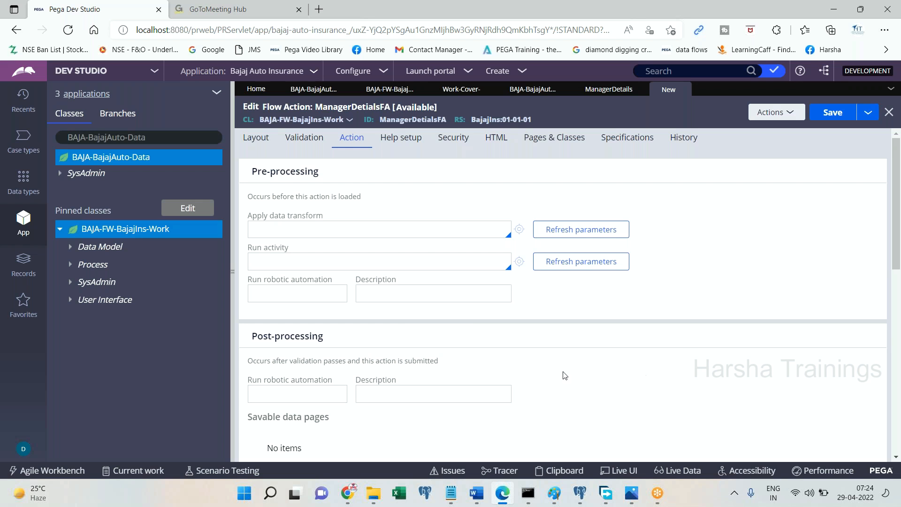
drag(897, 210, 840, 129)
click(255, 138)
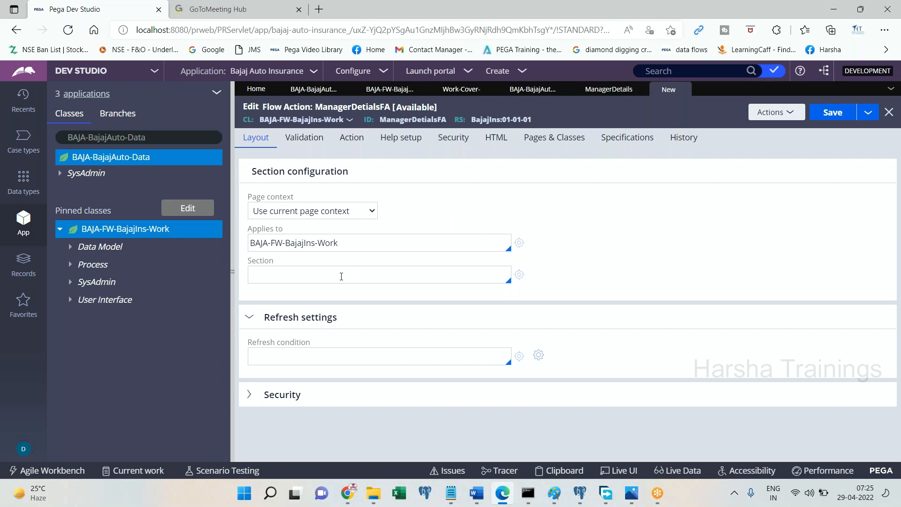
key(Down)
key(Down)
key(Down)
key(Return)
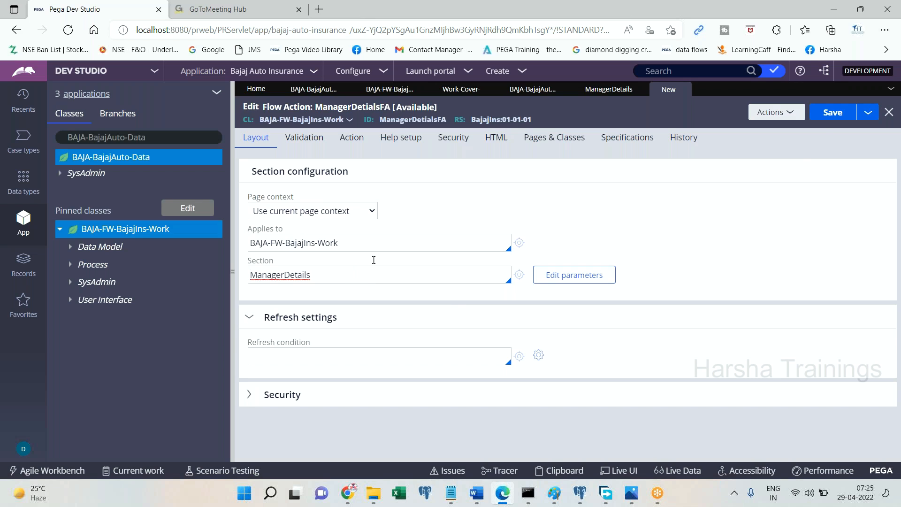
click(826, 117)
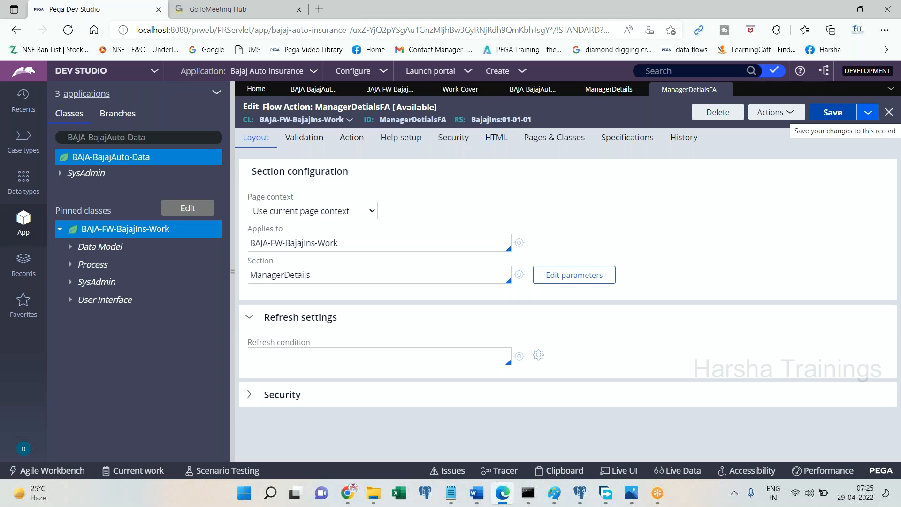
Open the BeginInsuranceTransaction flow of the BAJA-FW-BajajIns-Work class.
click(70, 264)
click(81, 282)
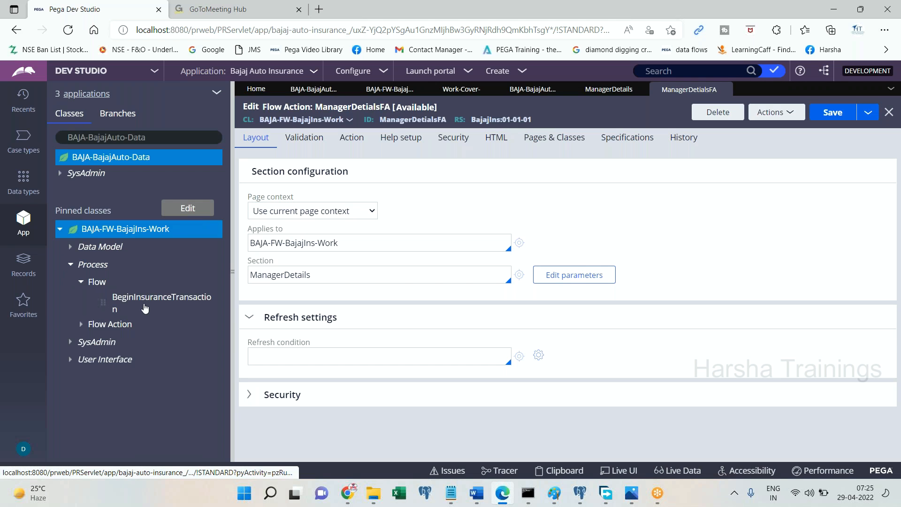
click(146, 303)
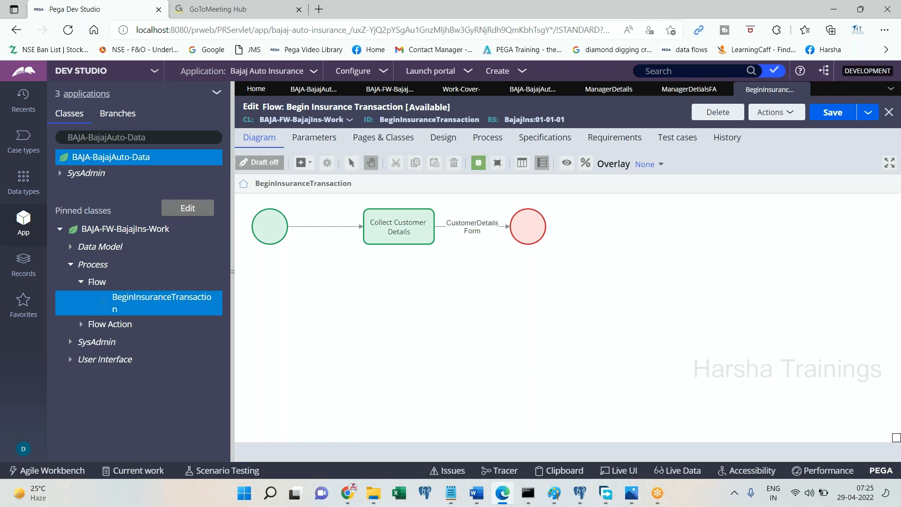
Add an assignment below Collect Customer Details, route the CustomerDetails Form connector into it, and connect it to the end shape.
click(373, 212)
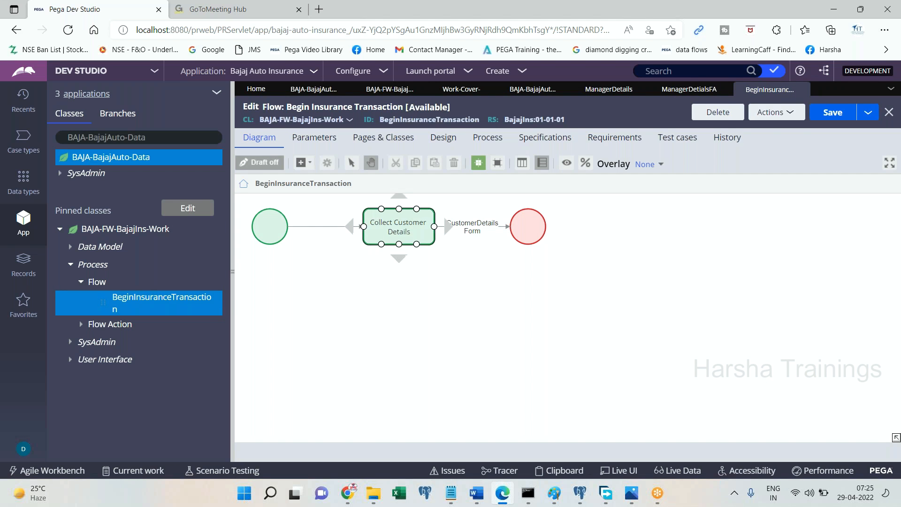
click(304, 164)
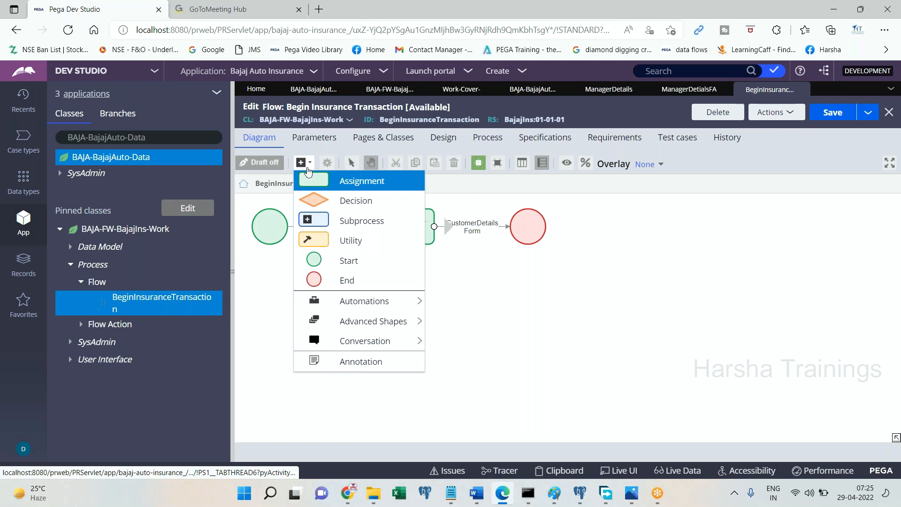
click(321, 185)
click(441, 227)
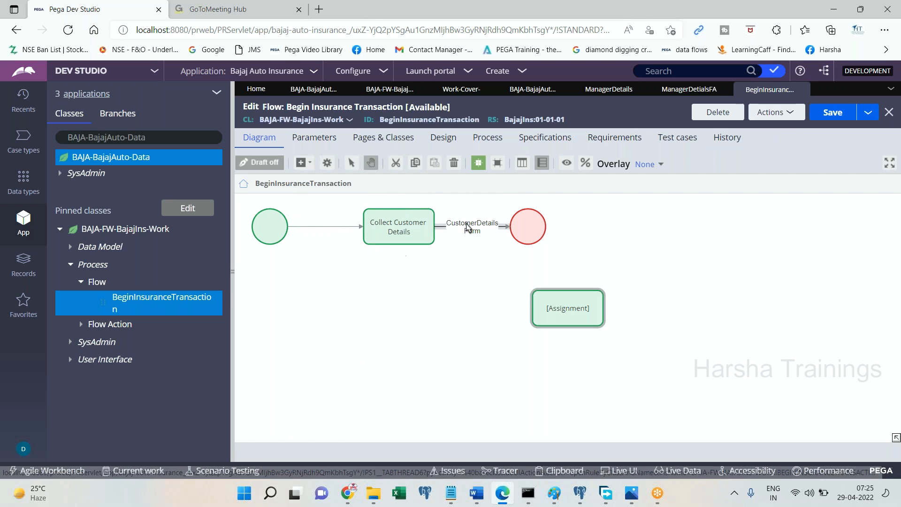
drag(510, 227, 367, 328)
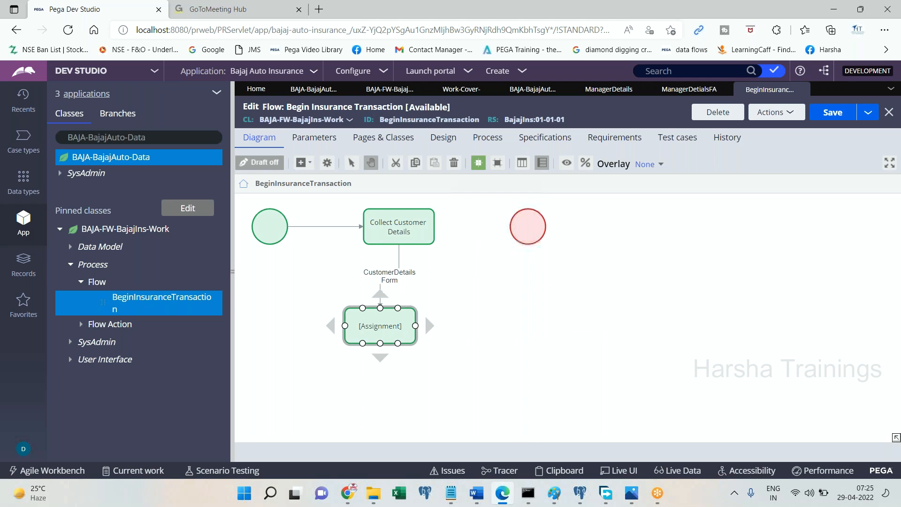
drag(432, 329, 579, 324)
drag(395, 328, 425, 334)
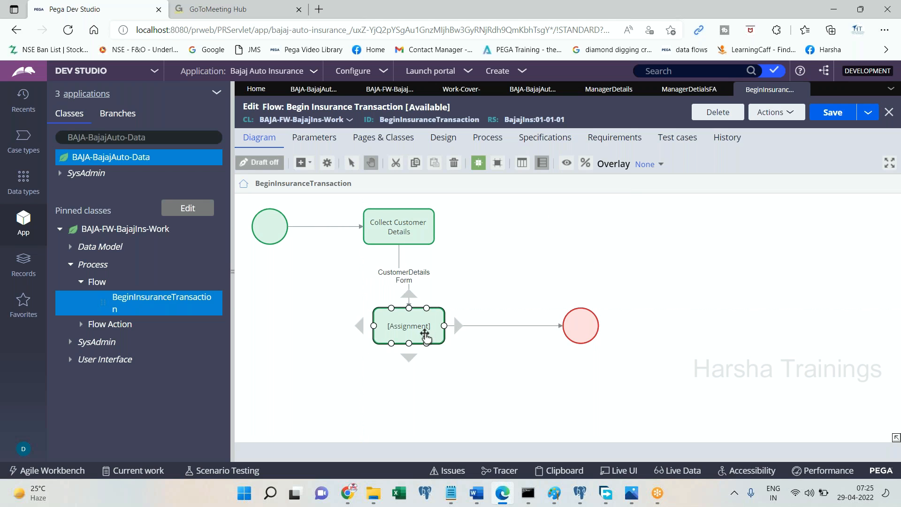
Set the flow action of the connector between the new assignment and the end shape to ManagerDetialsFA and name the connector ManagerDetialsFA.
click(489, 333)
double_click(488, 328)
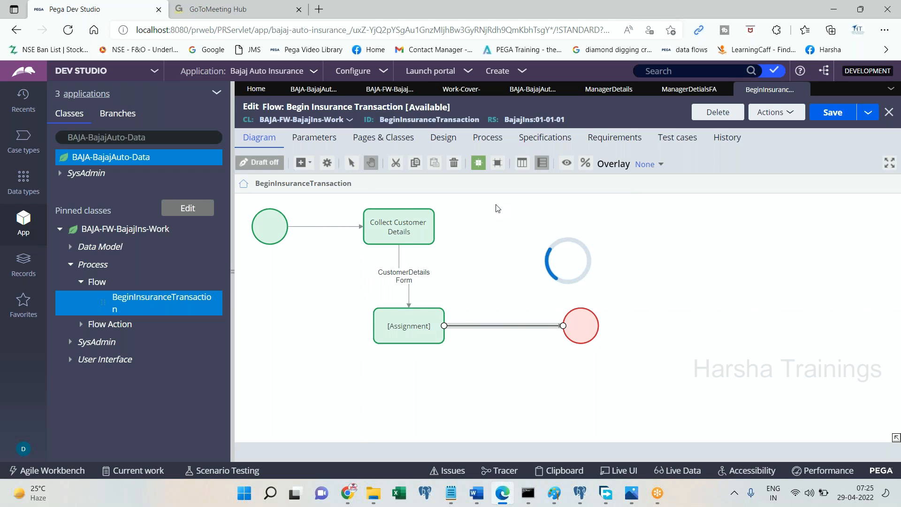
click(441, 266)
key(Down)
text(m)
key(Down)
key(Return)
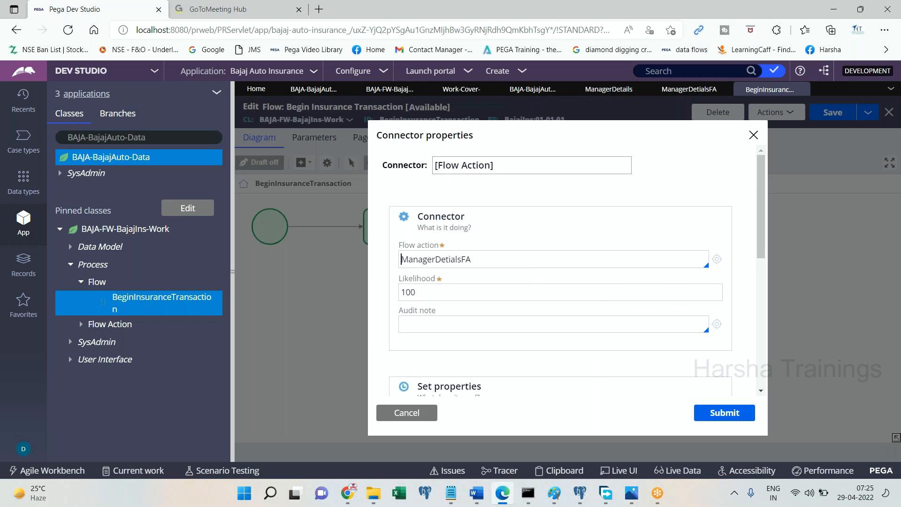
key(ctrl+c)
click(511, 166)
key(ctrl+a)
key(ctrl+v)
click(724, 412)
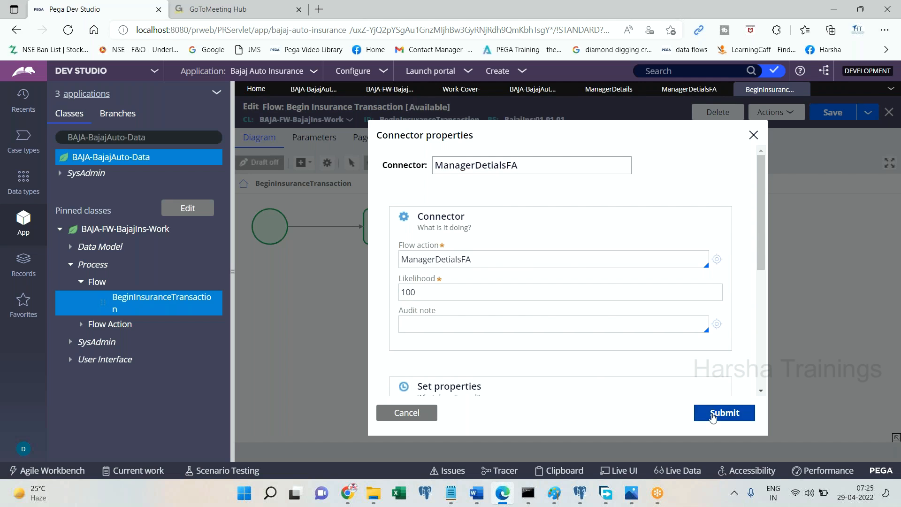
Rename the new assignment shape to Manager Details.
click(407, 328)
double_click(408, 327)
text(Manager Details)
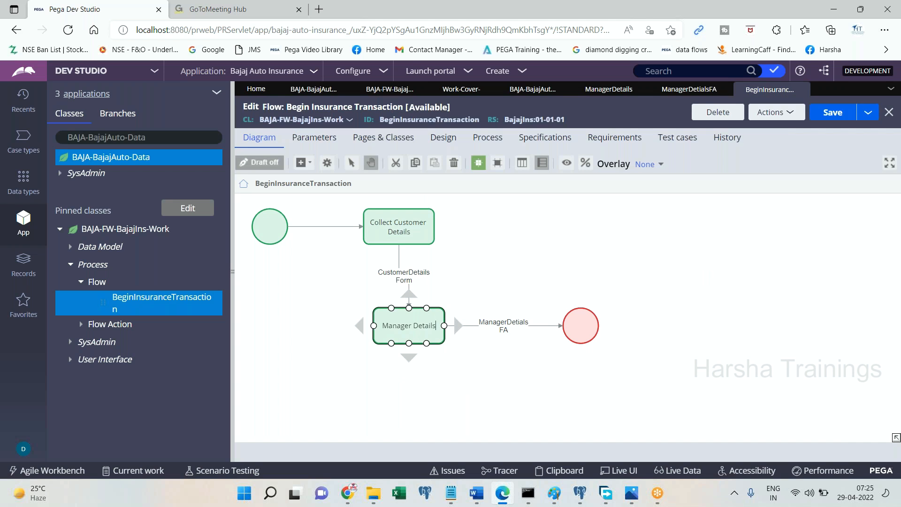
Save the BeginInsuranceTransaction flow and run it as a new case.
key(Return)
click(829, 117)
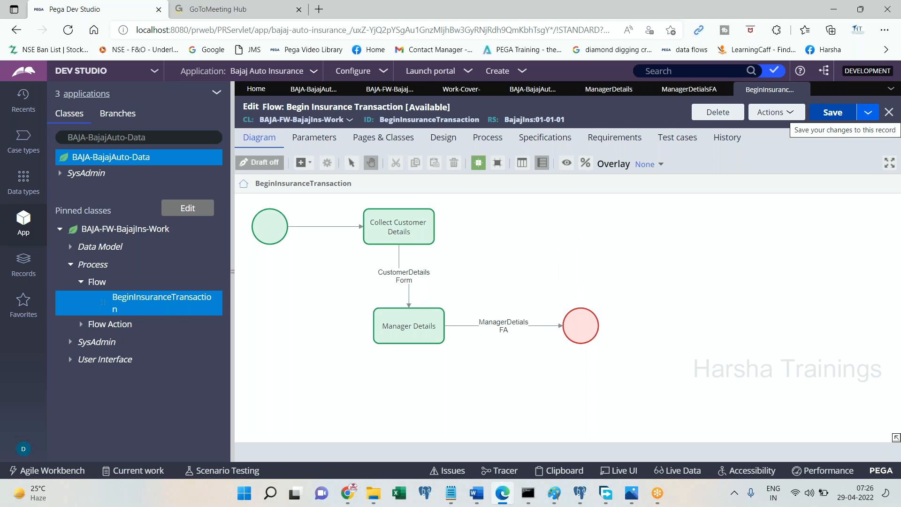
click(775, 112)
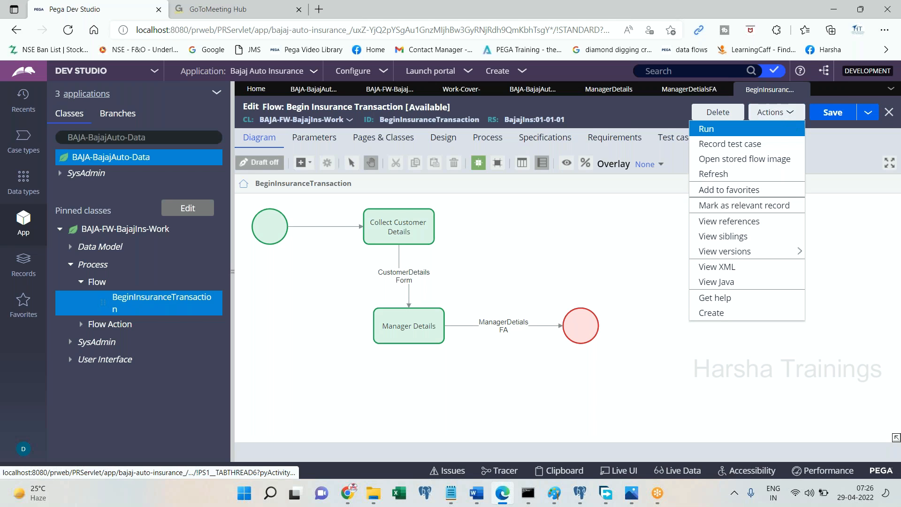
click(777, 133)
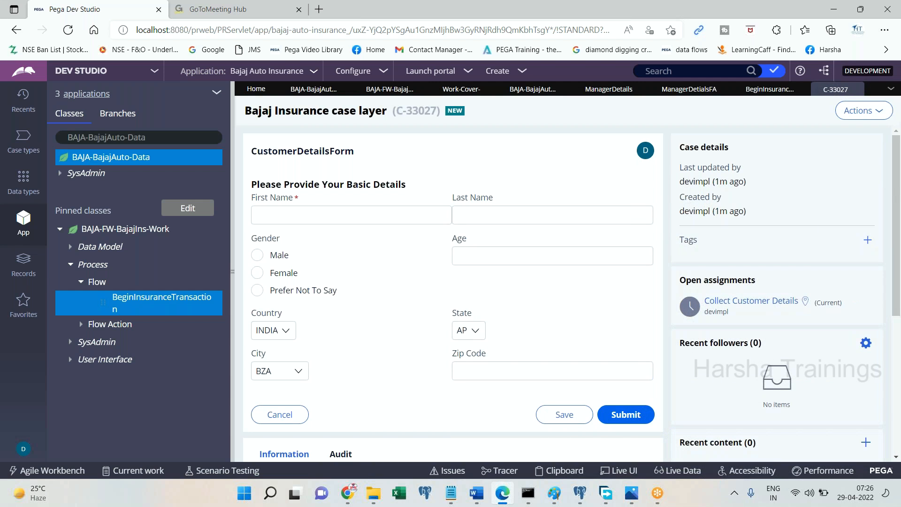
Enter the customer's first and last name in the CustomerDetailsForm.
click(406, 210)
click(401, 215)
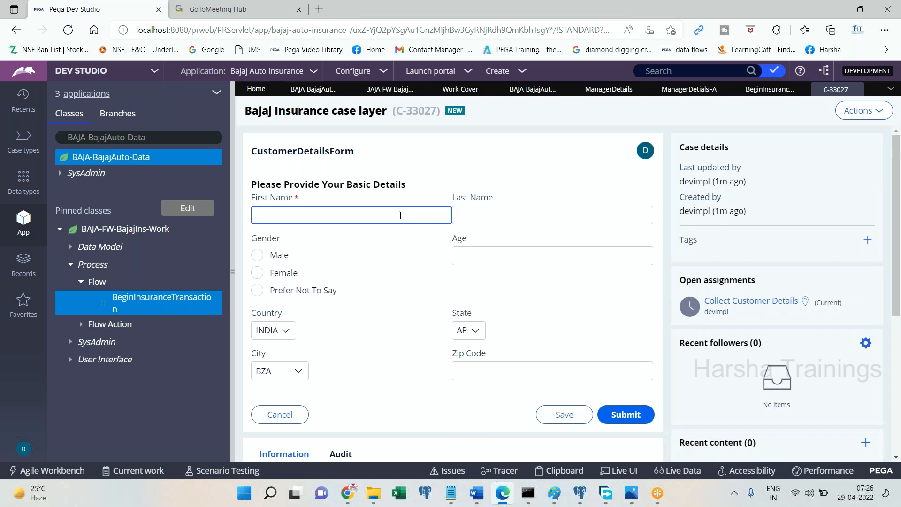
text(Jhansi)
key(Tab)
text(Lakshmi)
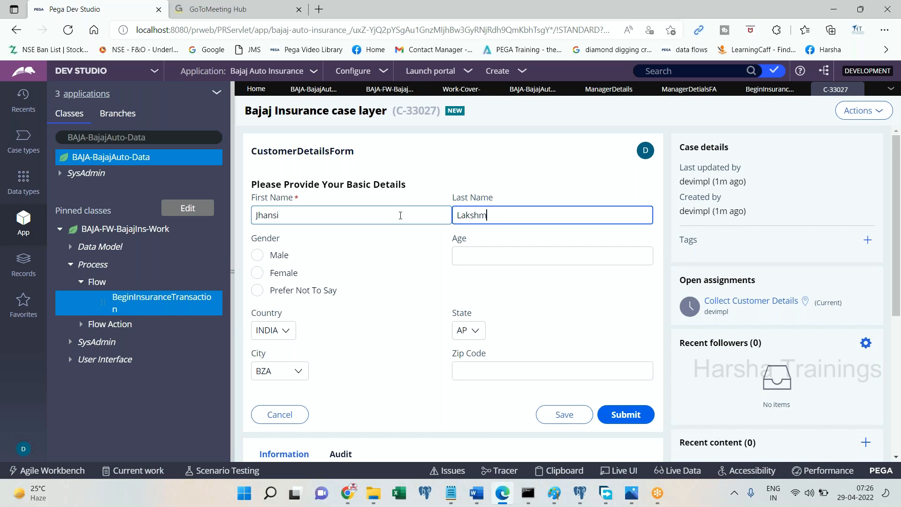
Set the customer's gender to Female and age to 25, fill in the zip code, and submit the form.
click(278, 276)
click(511, 255)
text(25)
click(482, 381)
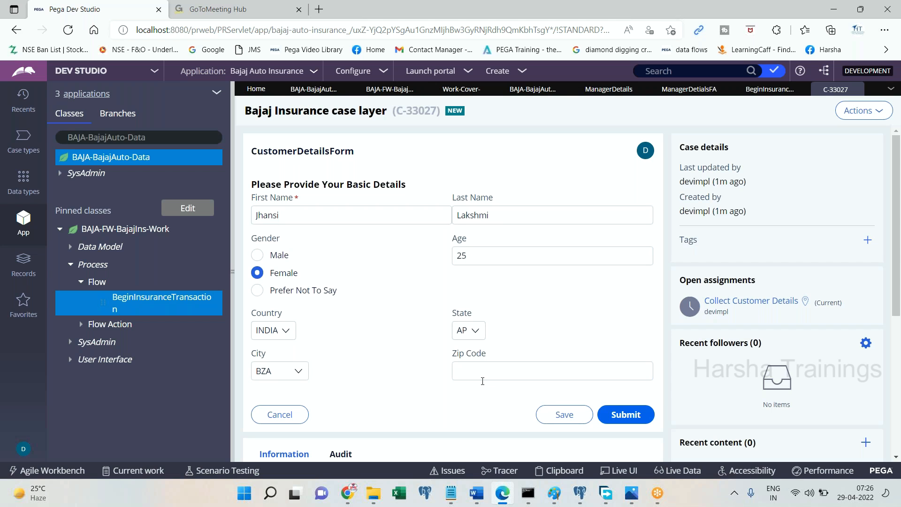
click(480, 373)
text(232323)
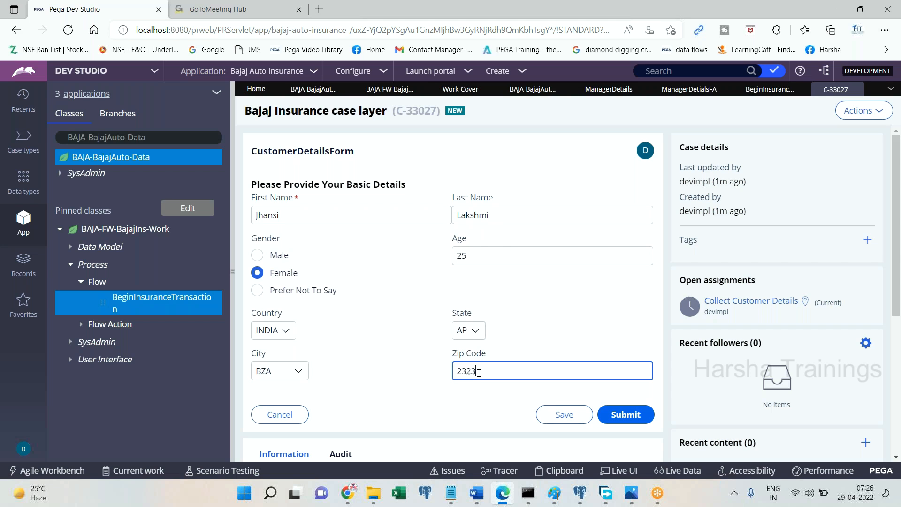
click(614, 416)
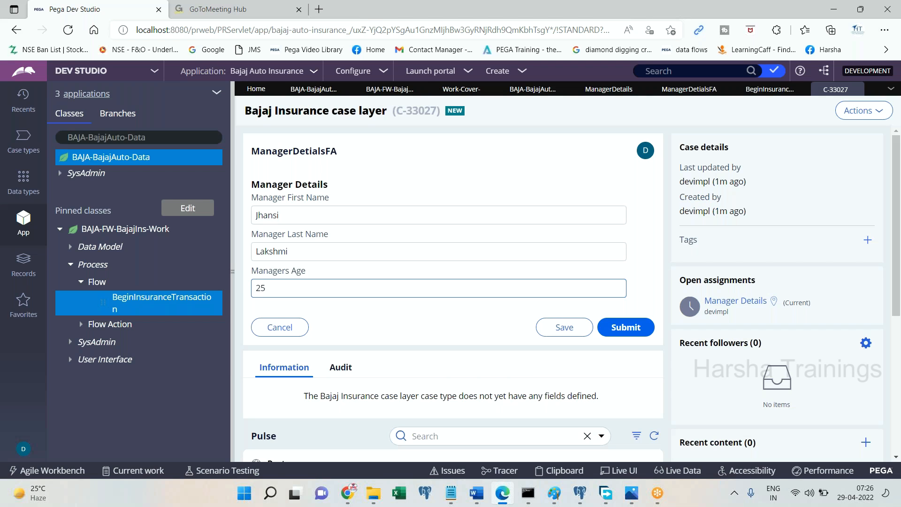
Replace the manager's first and last name, set the manager's age to 23, and submit the manager details form.
click(384, 216)
key(ctrl+a)
text(Sister)
key(Tab)
text(Niveditha)
key(Tab)
text(23)
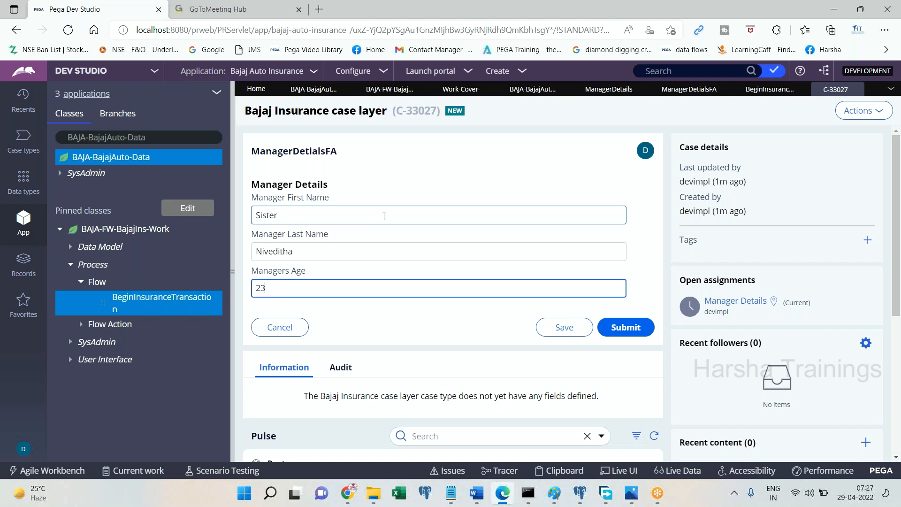
click(620, 328)
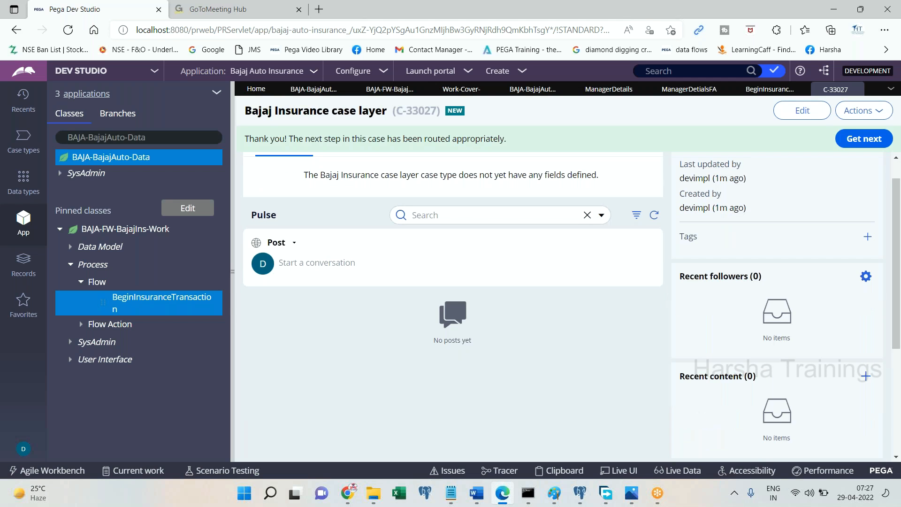
Open the Clipboard viewer and inspect the property values of pyWorkPage.
click(560, 470)
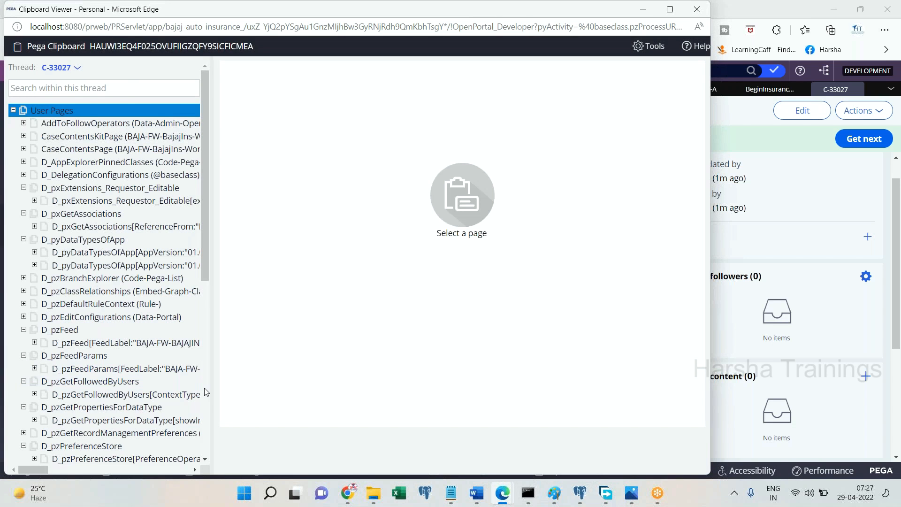
scroll(204, 388, down, 7)
click(113, 356)
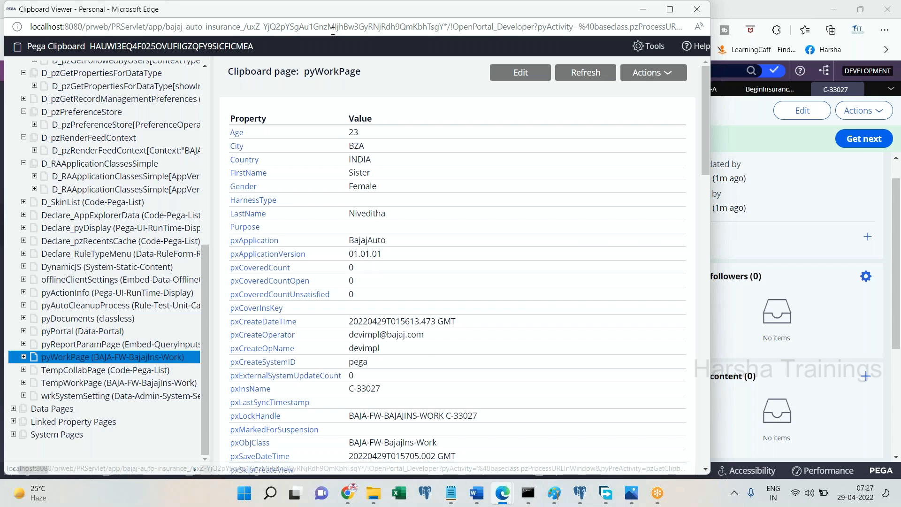
Compare the Var Age example in Notepad with the pyWorkPage values, close the Clipboard viewer, and minimize Notepad.
click(461, 493)
click(382, 455)
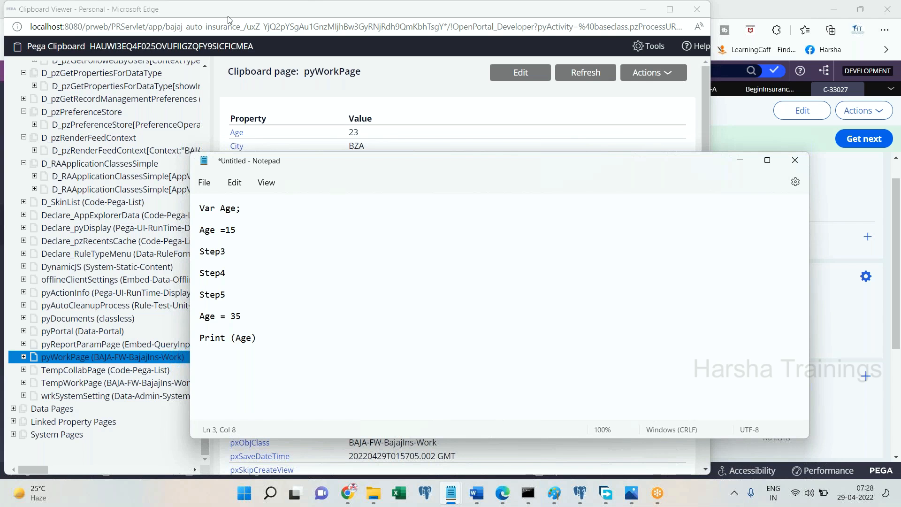
drag(235, 13, 234, 31)
drag(235, 89, 258, 167)
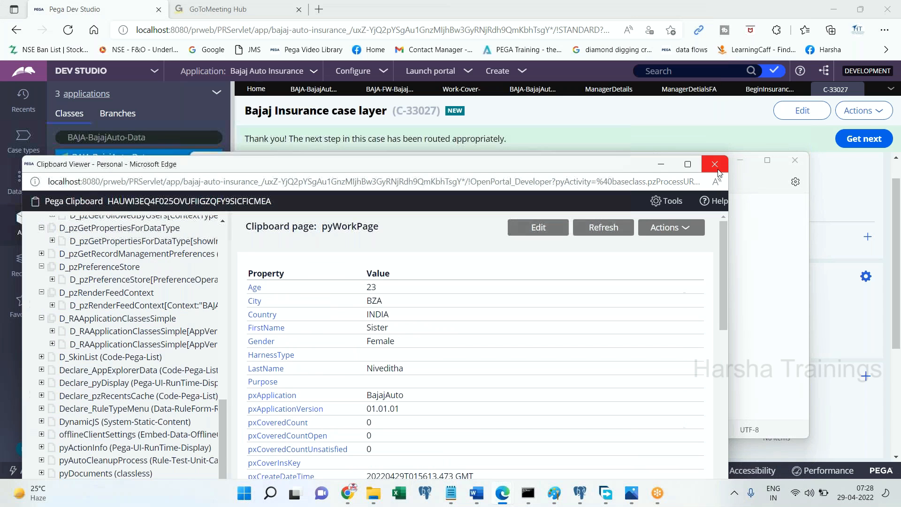
click(720, 162)
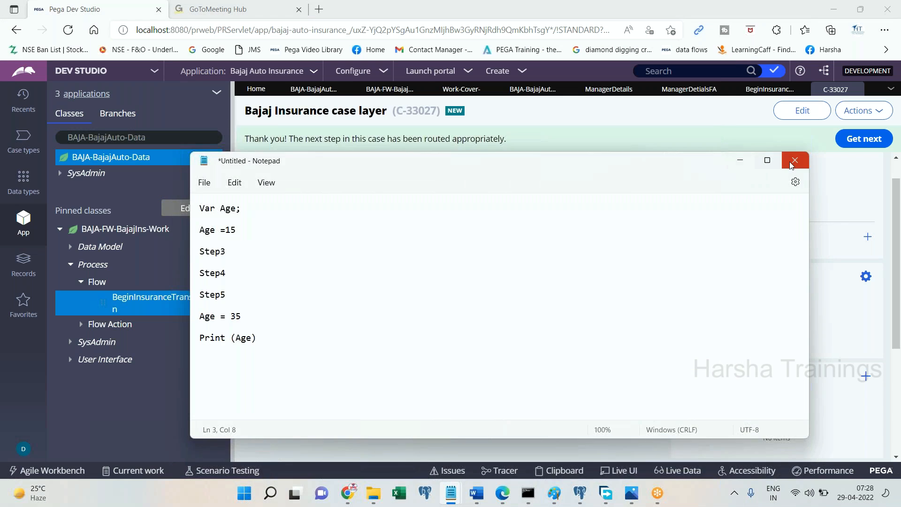
click(740, 160)
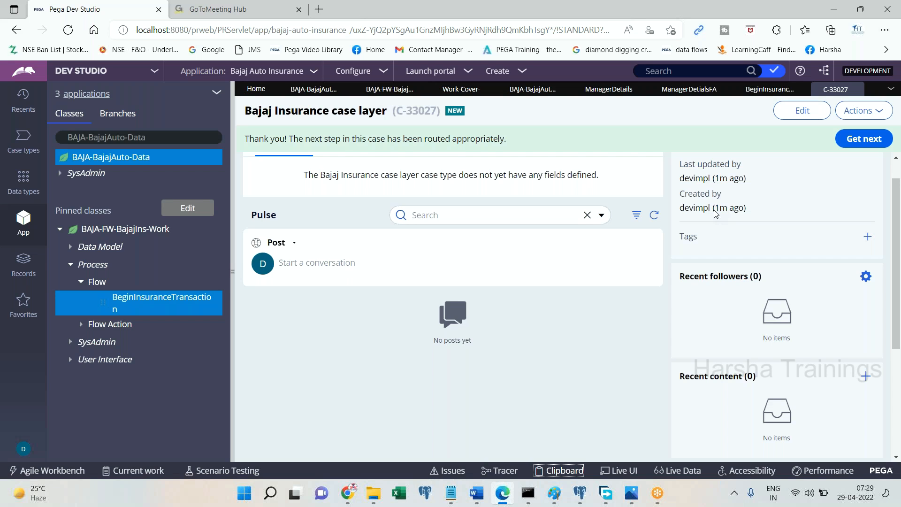
Expand the work class's data model properties and start a new class record from the BAJA-BajajAuto-Data class.
click(70, 250)
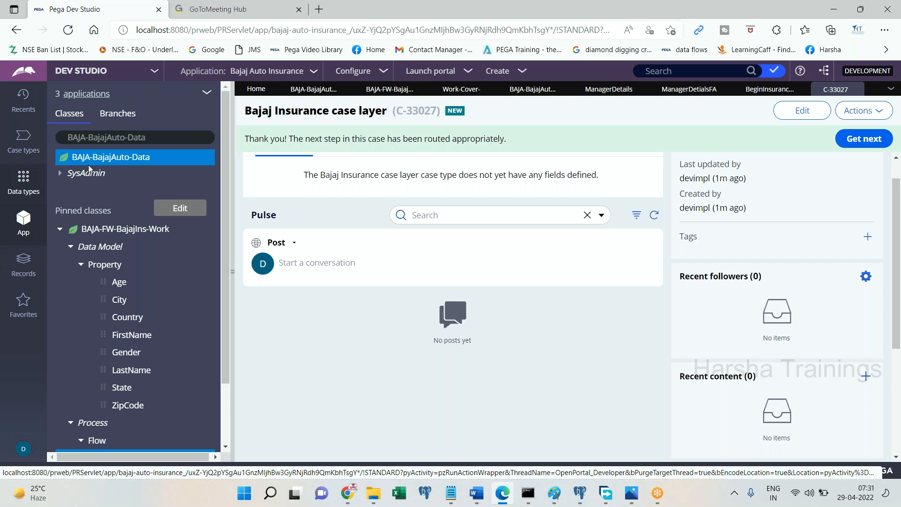
right_click(131, 159)
mouse_move(192, 173)
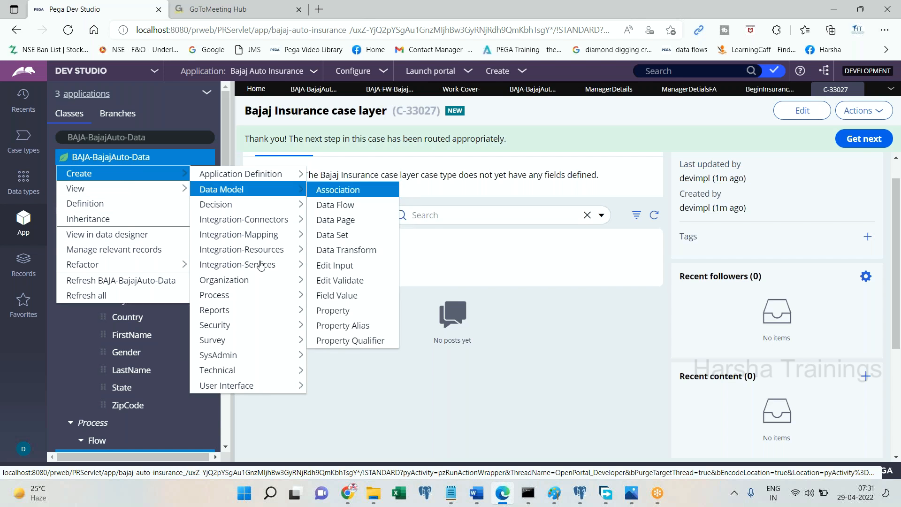
mouse_move(302, 349)
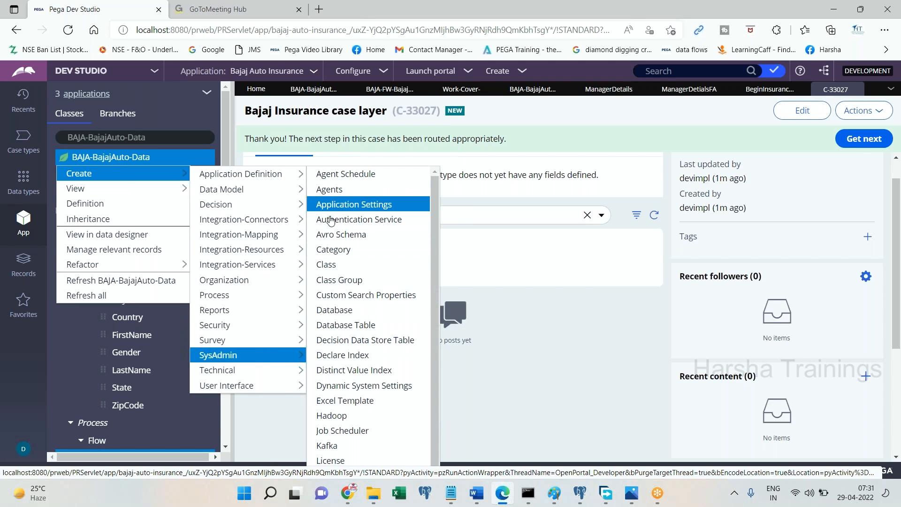
click(331, 265)
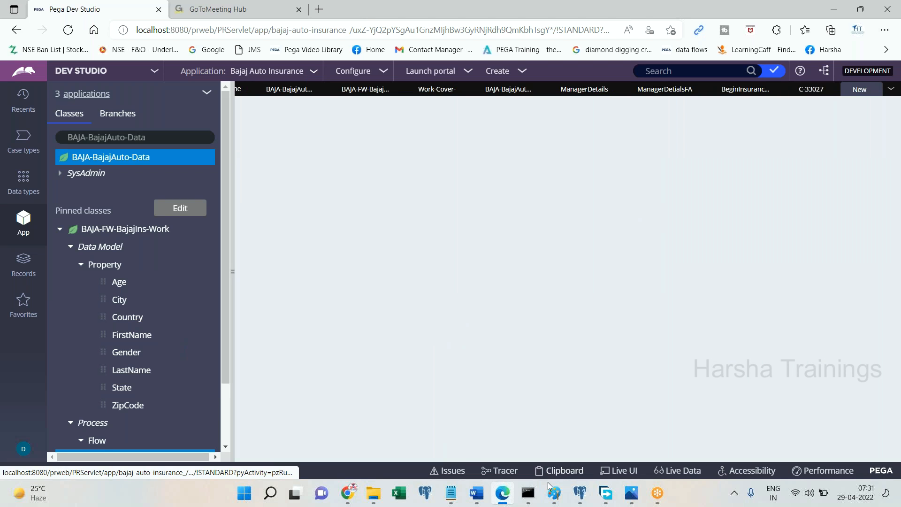
Switch to Paint to review the class hierarchy diagram and return to Dev Studio in Edge.
mouse_move(552, 493)
click(831, 452)
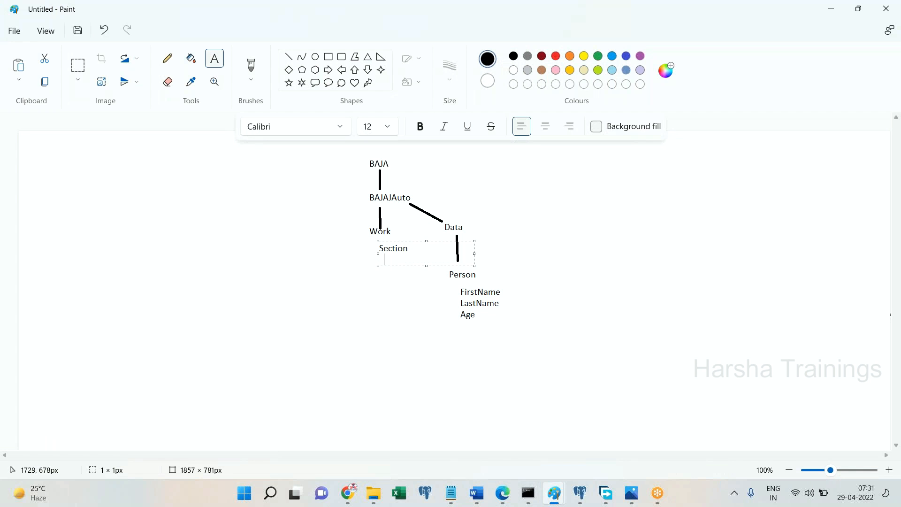
click(503, 493)
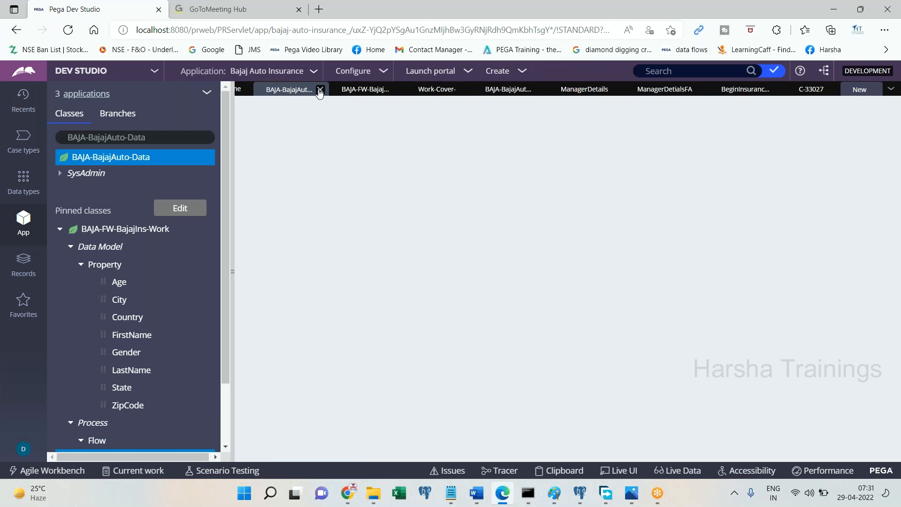
Close the open rule and case tabs, keeping only Home and the new class form.
click(320, 90)
click(344, 90)
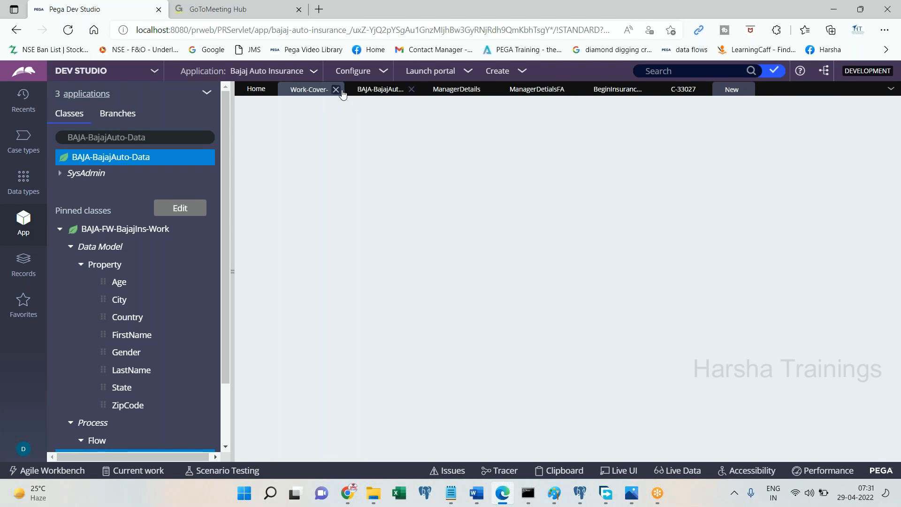
click(345, 90)
click(344, 90)
click(350, 92)
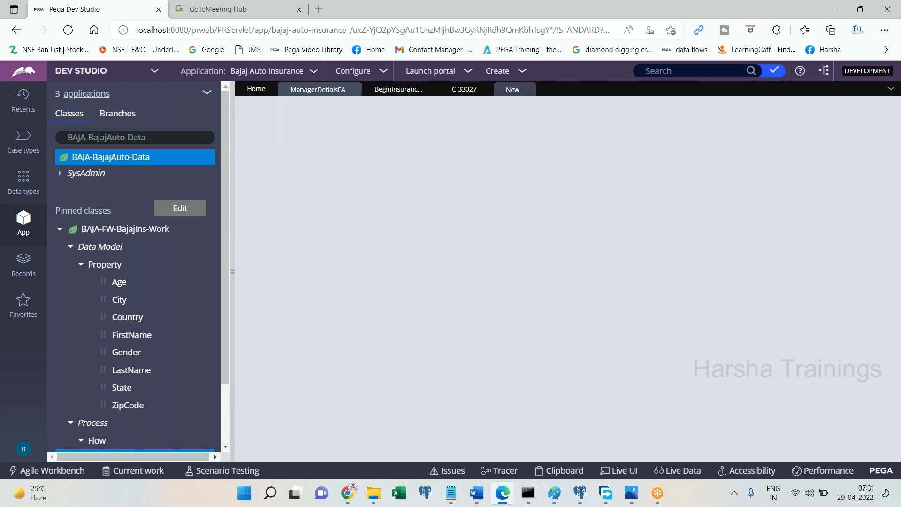
click(352, 90)
click(349, 89)
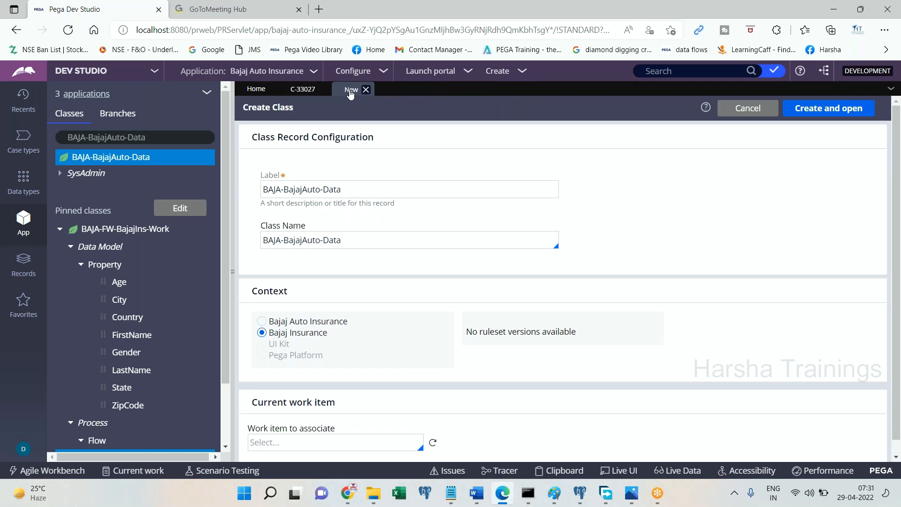
click(324, 89)
Set both the label and the class name of the new class to BAJA-BajajAuto-Data-Person.
click(300, 189)
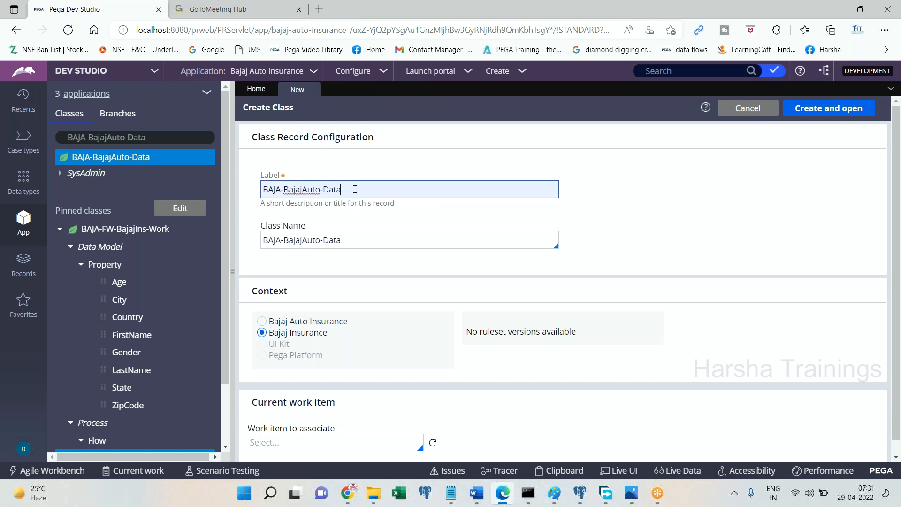
text(Person)
key(ctrl+a)
key(ctrl+c)
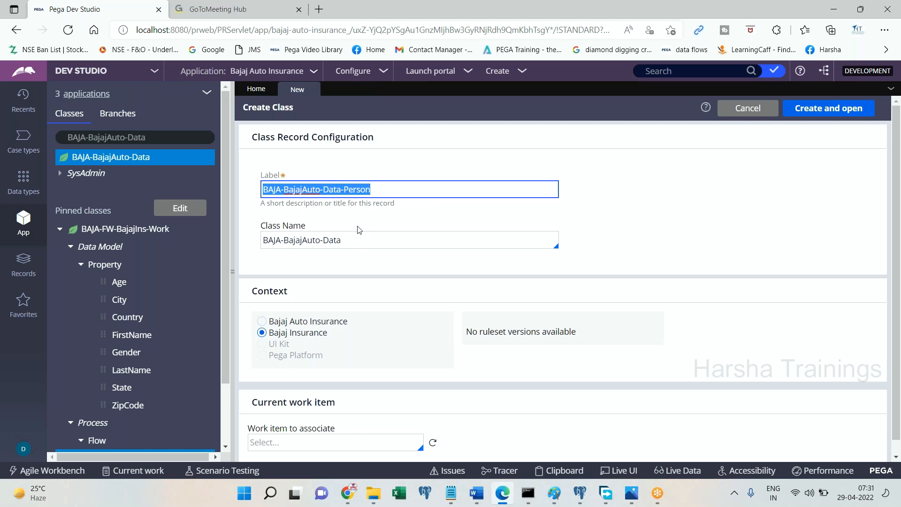
click(358, 242)
key(ctrl+a)
key(ctrl+v)
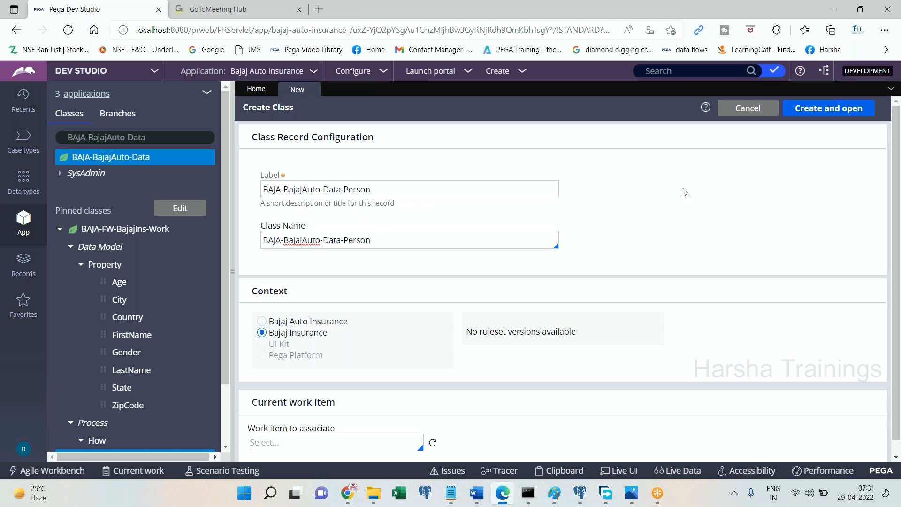
Choose the Bajaj Auto Insurance context with the BajajAuto ruleset, and create and open the class.
click(304, 323)
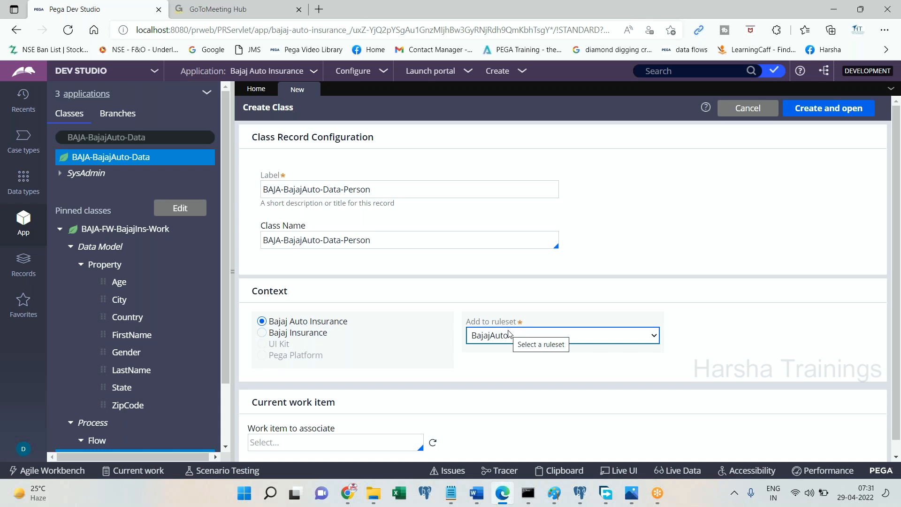
click(495, 341)
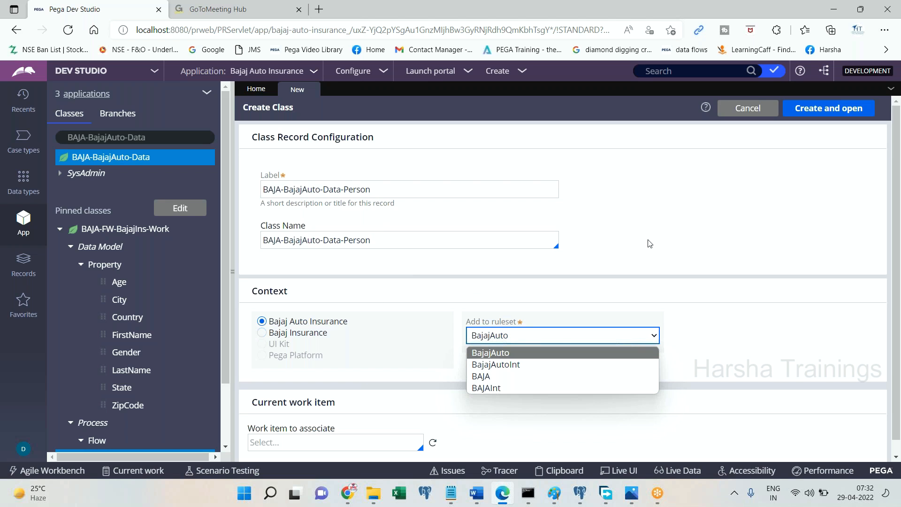
click(661, 245)
click(827, 114)
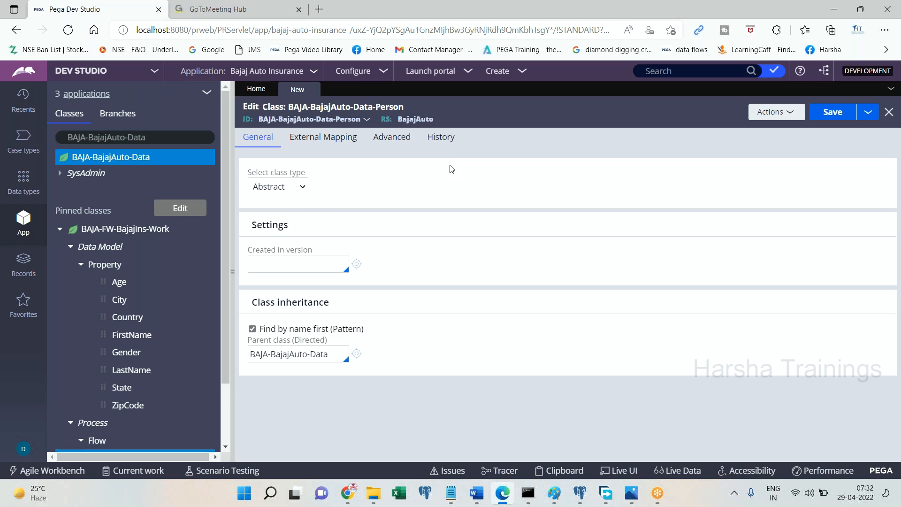
Make the Person class Concrete, created in version 01-01-01, and set that it does not belong to a class group.
click(272, 190)
click(279, 215)
click(279, 264)
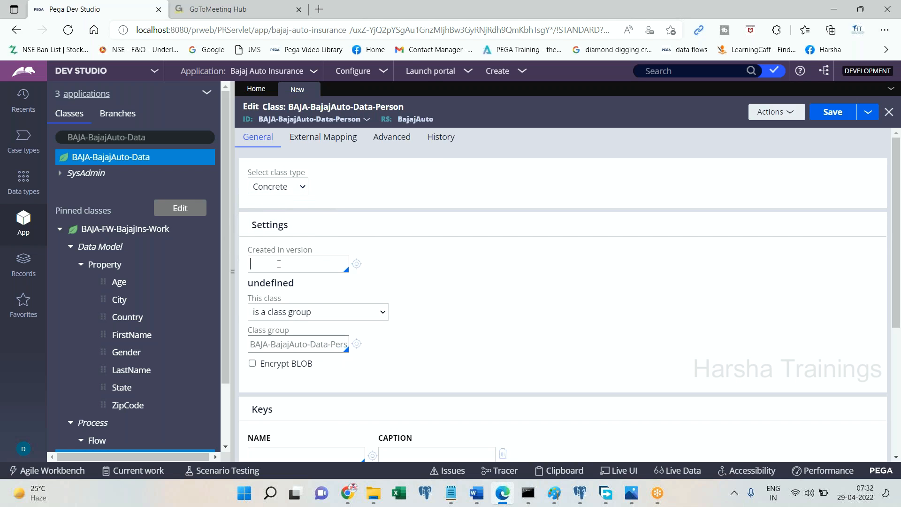
key(Return)
click(287, 312)
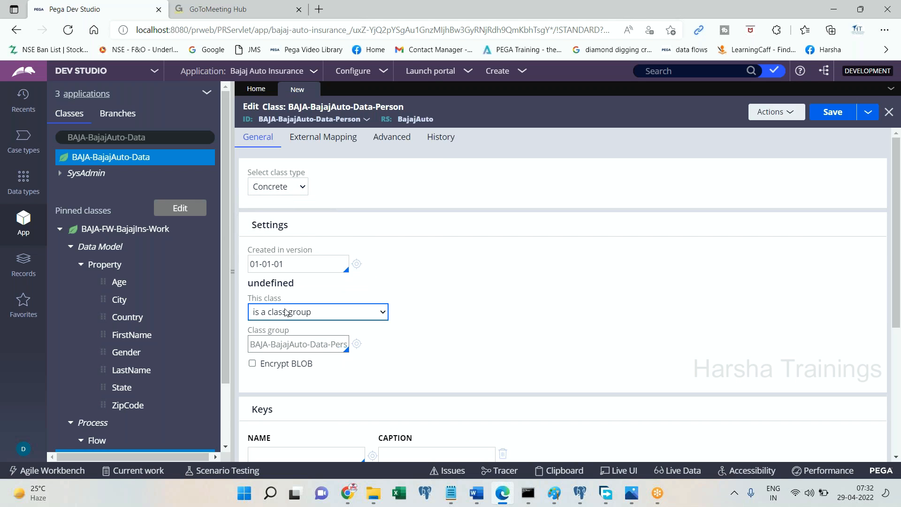
click(306, 342)
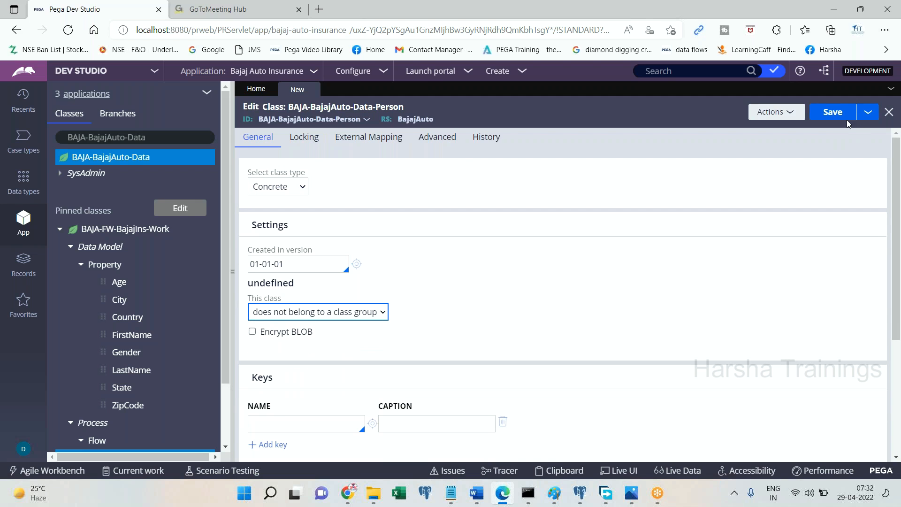
Enter "df" as the description in the Person class's history and save the class.
click(486, 137)
click(401, 210)
text(df)
key(Tab)
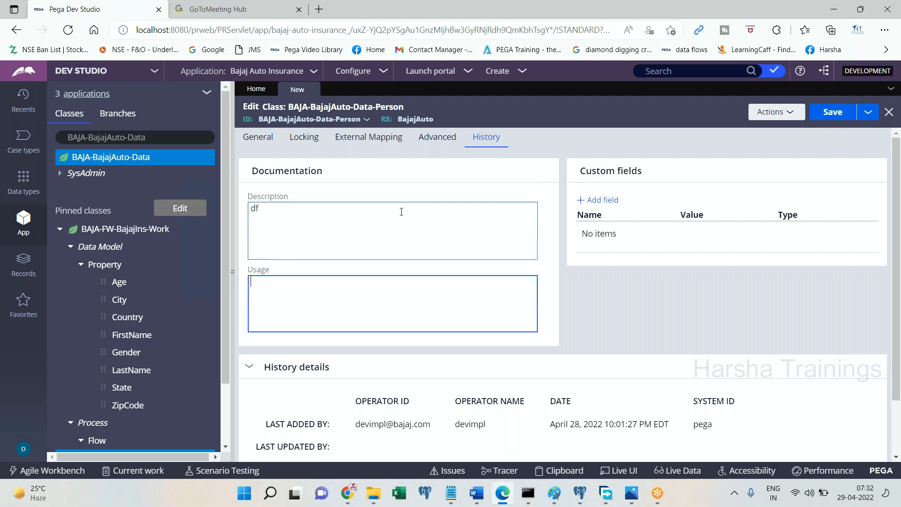
click(263, 139)
click(845, 115)
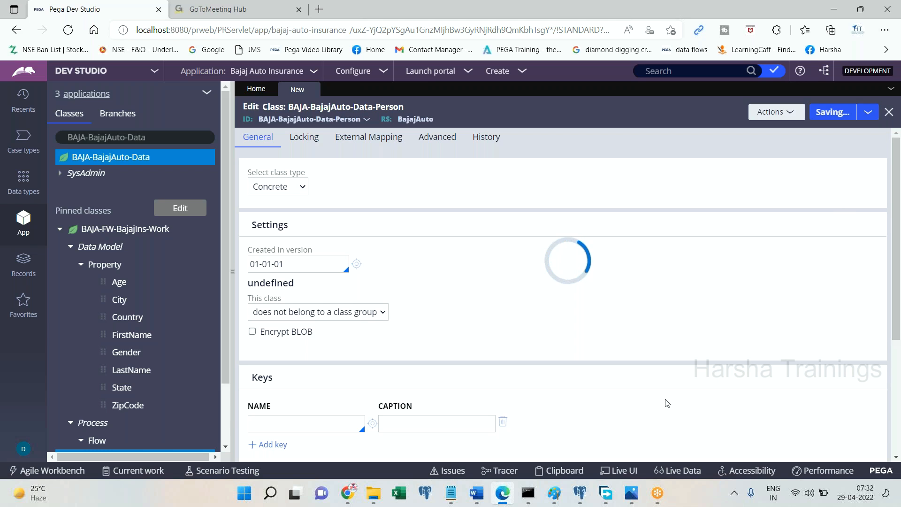
Switch to Paint to review how Person fits under Data in the class hierarchy sketch, and return to Pega in the browser.
mouse_move(554, 493)
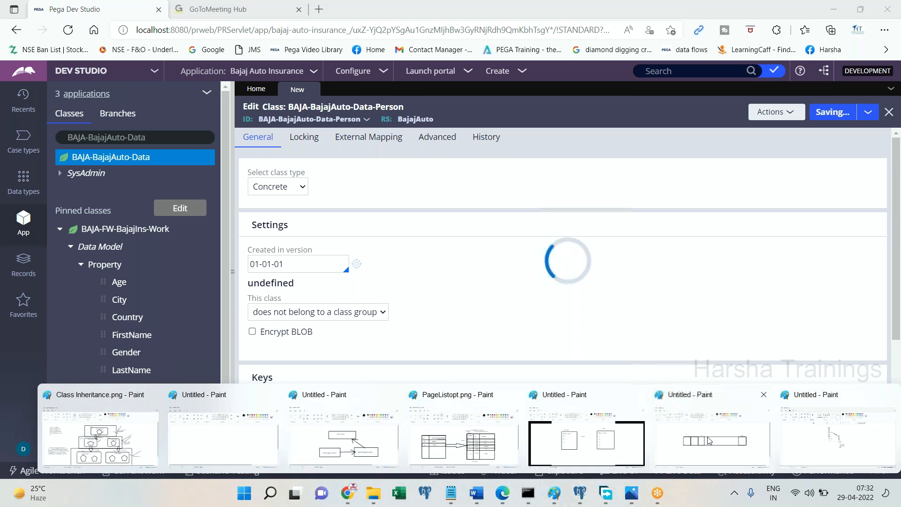
click(708, 441)
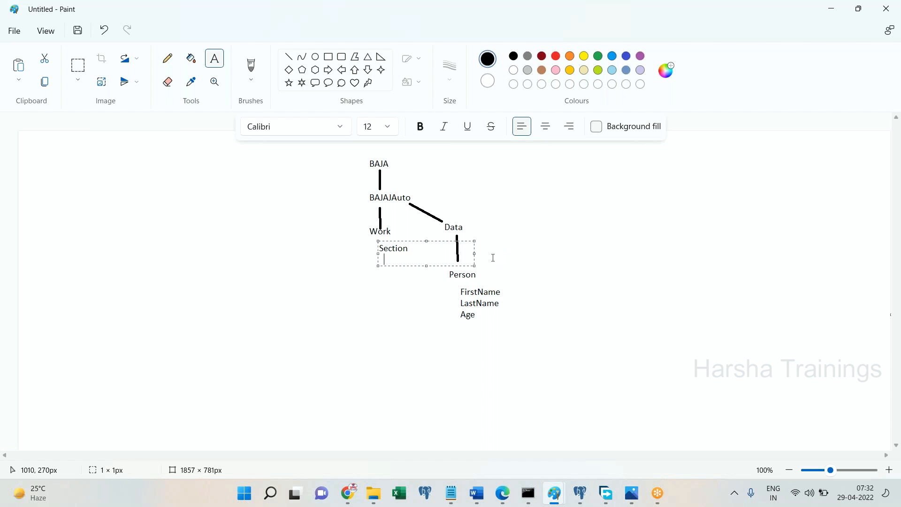
click(502, 492)
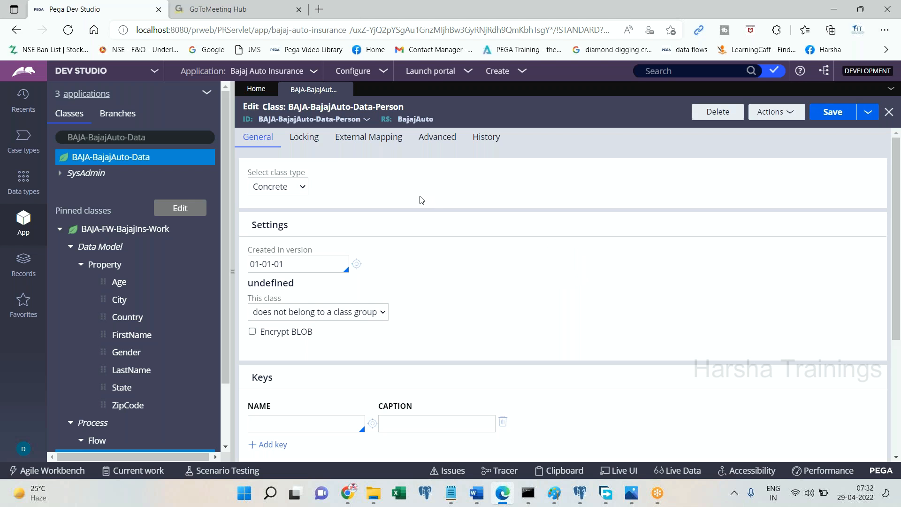
Close the Person class rule and load BAJA-BajajAuto-Data-Person in the application explorer.
click(344, 90)
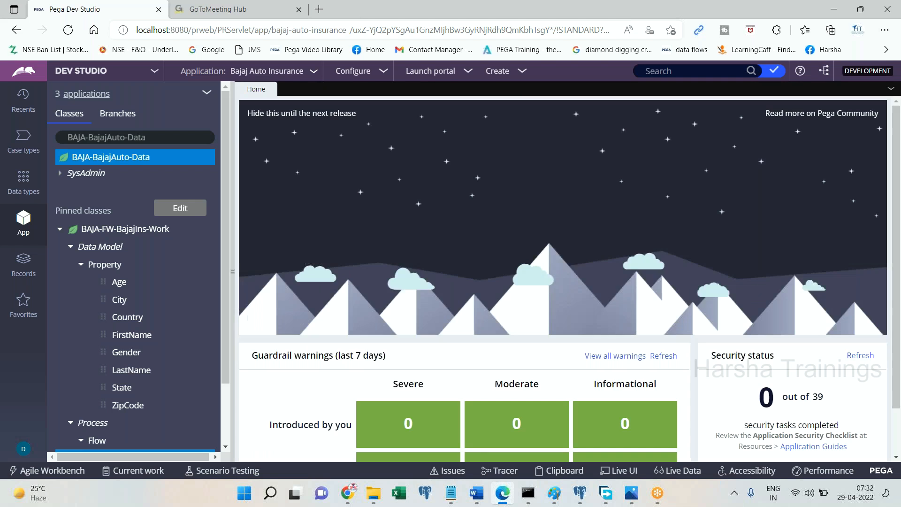
click(194, 138)
text(-p)
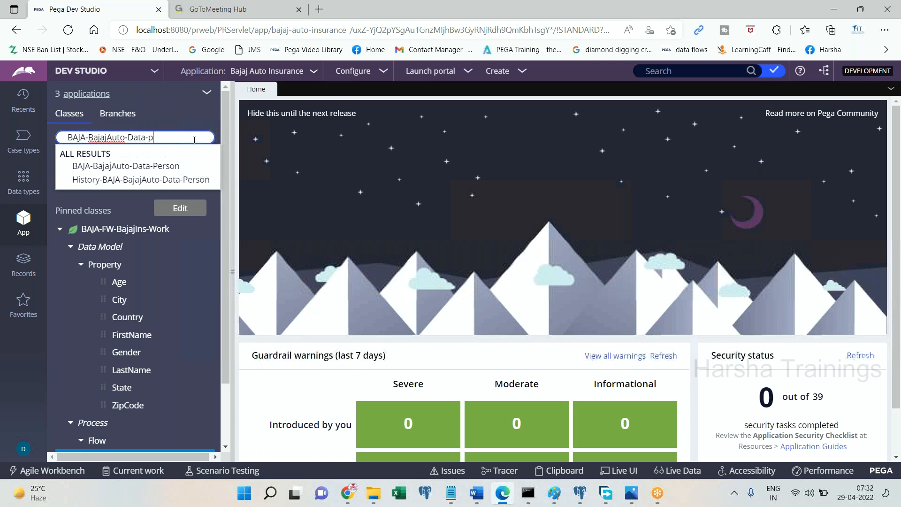
click(187, 168)
Create a Text property named FN in BAJA-BajajAuto-Data-Person, ruleset BajajAuto 01-01-01, and save it.
right_click(138, 160)
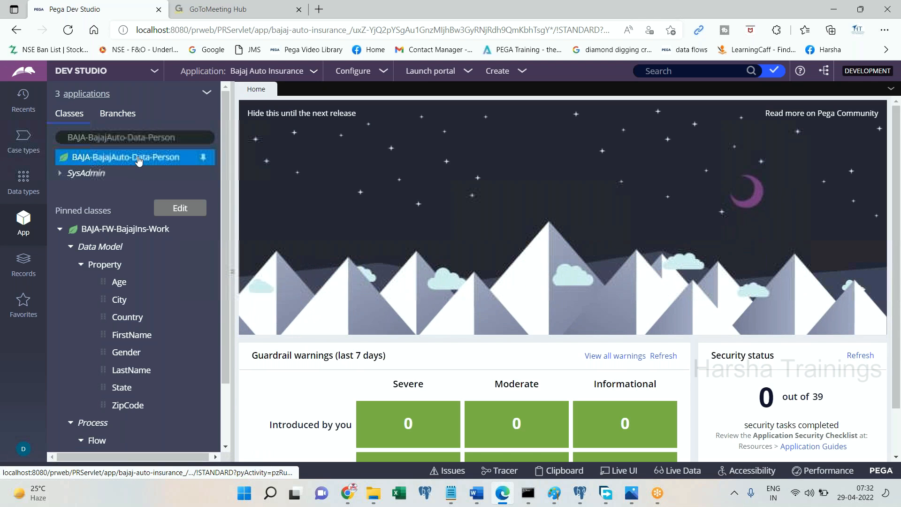
mouse_move(144, 176)
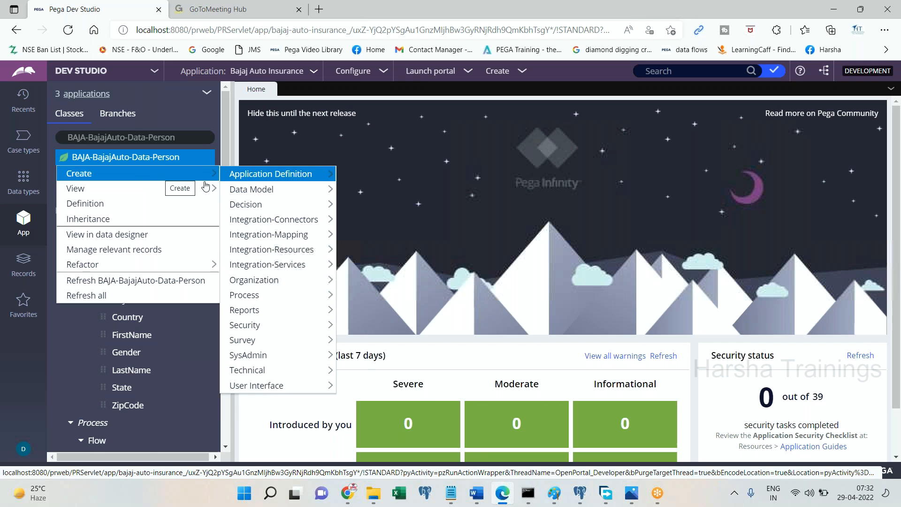
mouse_move(270, 197)
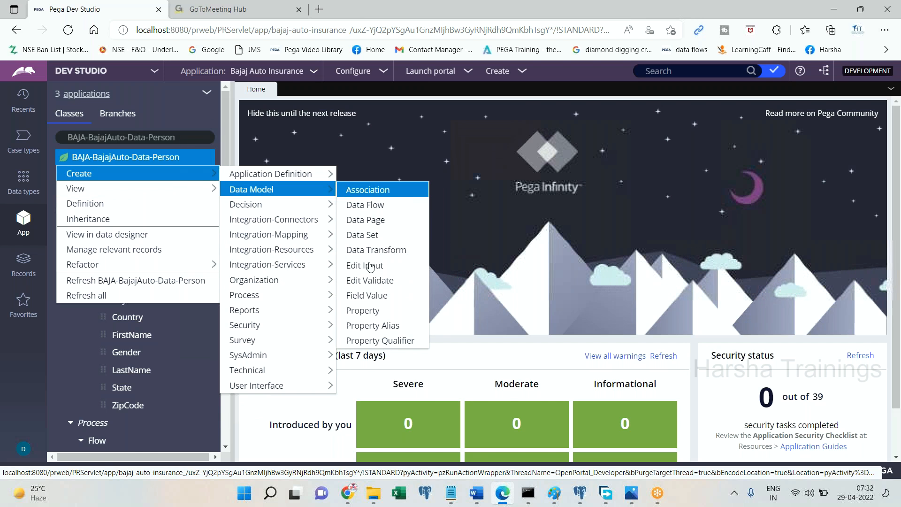
click(370, 311)
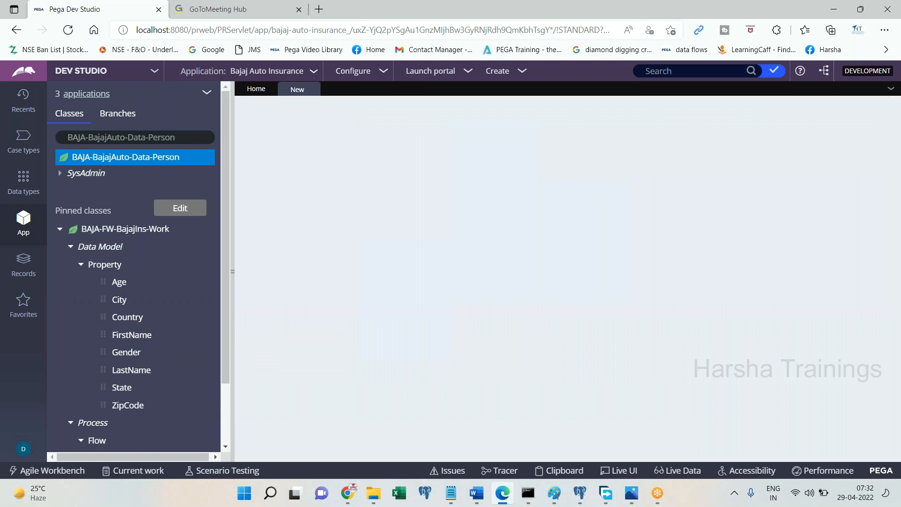
text(FN)
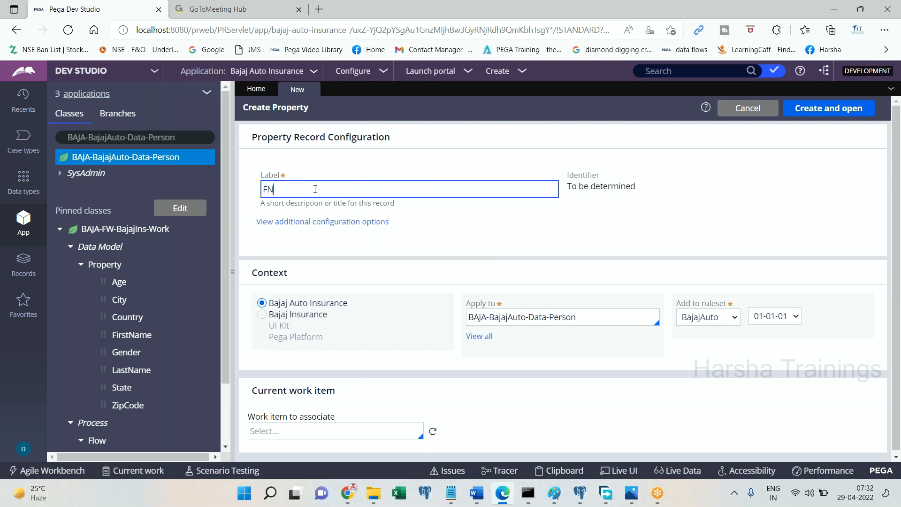
key(Tab)
click(851, 112)
click(840, 114)
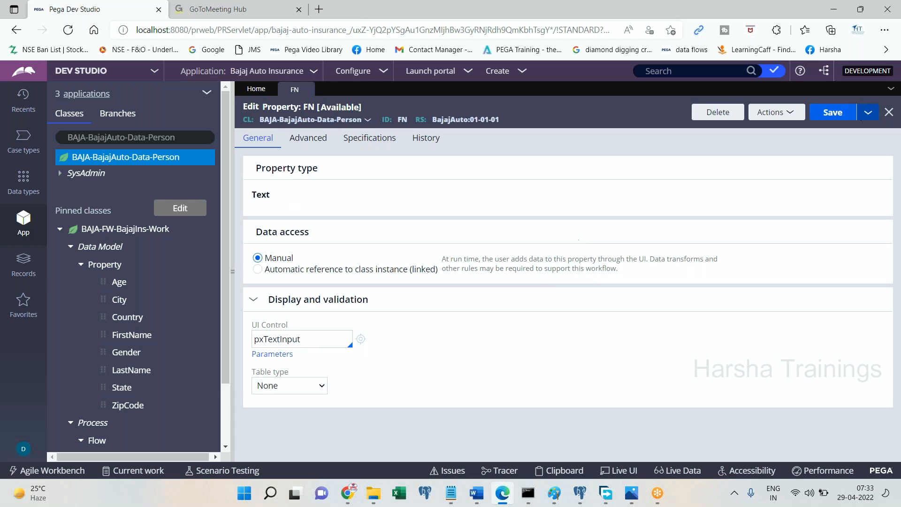
Save the FN property as a new property LN in the same Person class and ruleset, and save it.
click(867, 117)
click(798, 127)
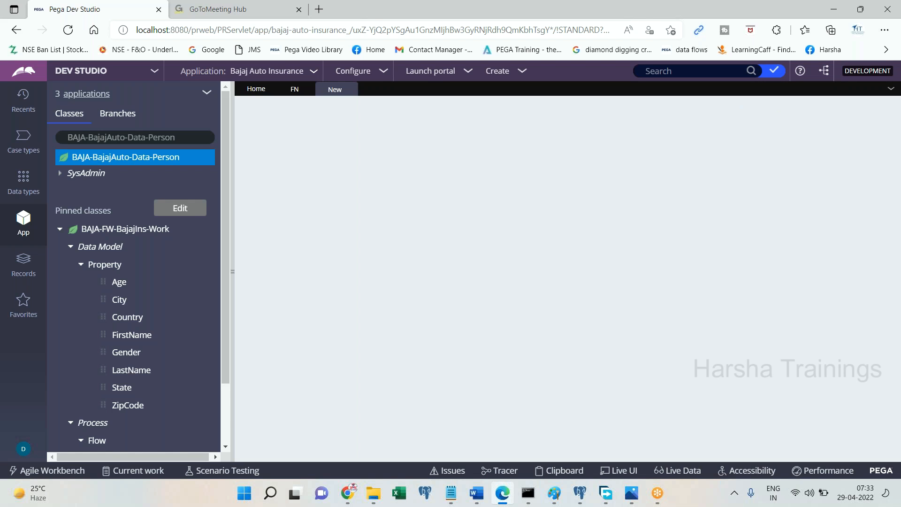
click(310, 202)
double_click(310, 203)
text(LN)
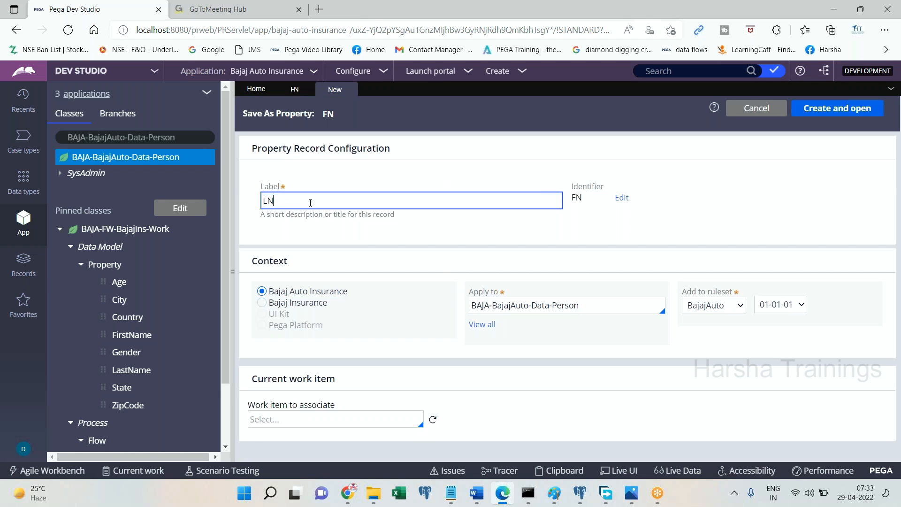
click(802, 117)
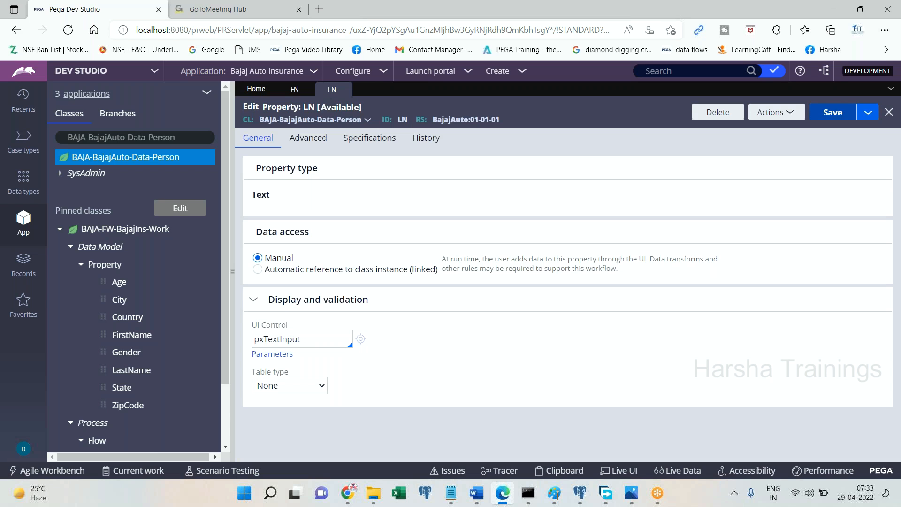
click(822, 113)
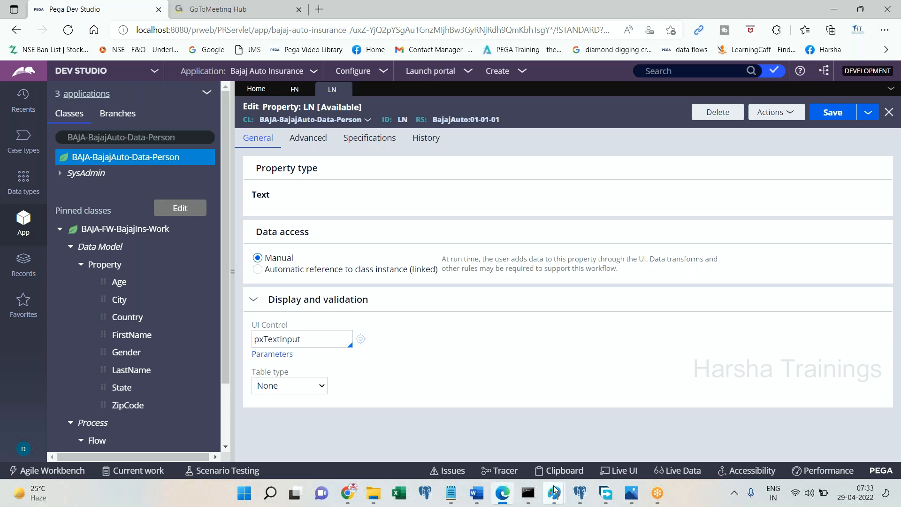
Compare the Work and Data branches of the class sketch in Paint, and go back to Pega.
mouse_move(554, 493)
click(794, 445)
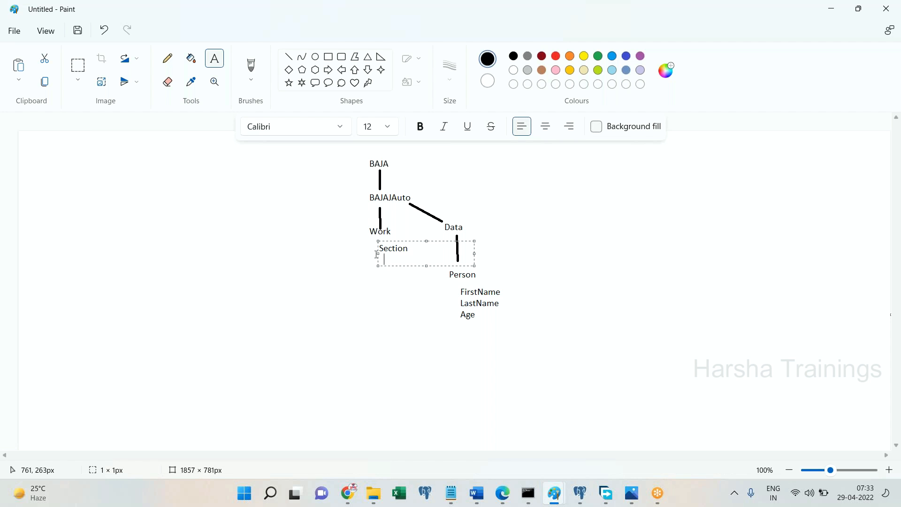
click(503, 492)
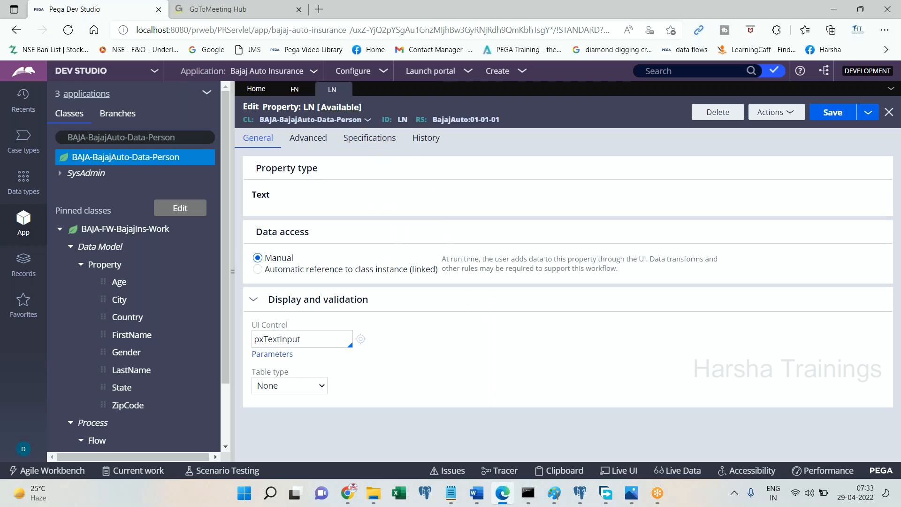
Close the LN and FN property rules and load the BAJA-BajajAuto-Work class in the application explorer.
click(345, 89)
click(308, 89)
drag(128, 137, 230, 151)
key(BackSpace)
text(Work)
click(199, 170)
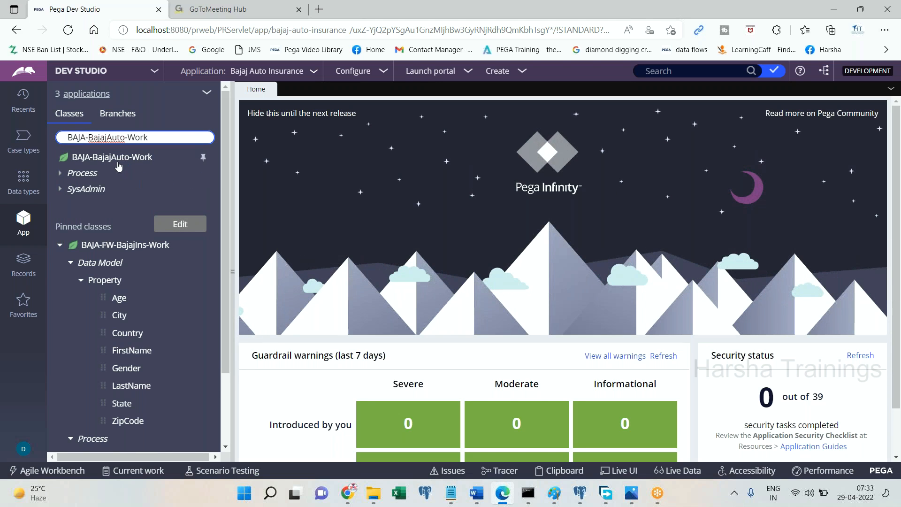
Create and open a property labelled Customer in BAJA-BajajAuto-Work, in the BajajAuto 01-01-01 ruleset.
click(118, 162)
right_click(117, 164)
mouse_move(136, 174)
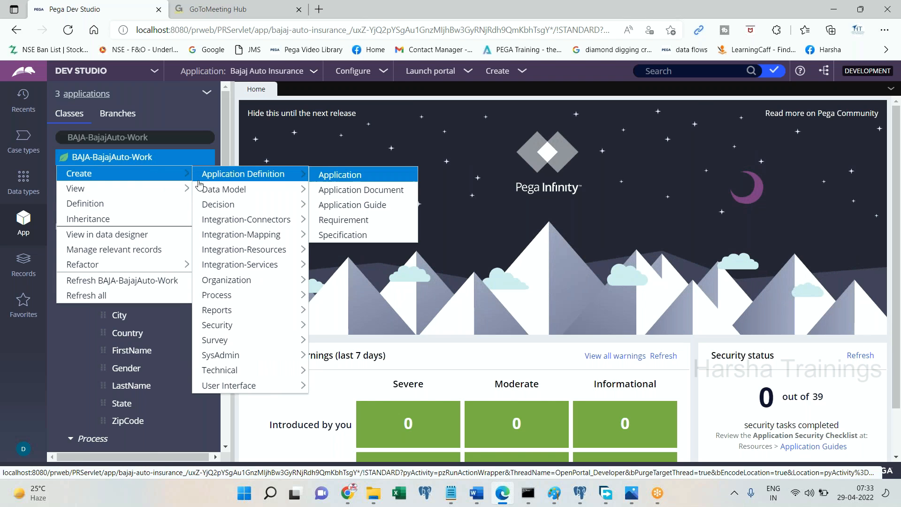
mouse_move(223, 190)
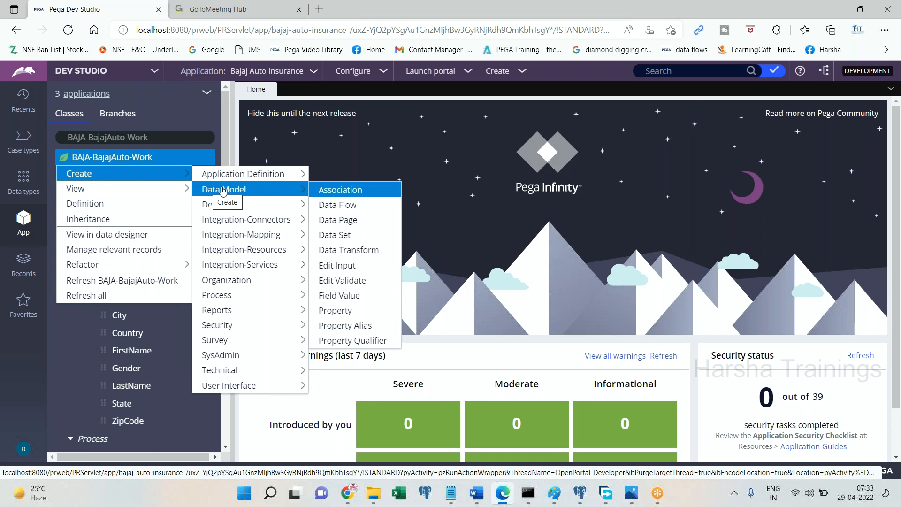
click(337, 310)
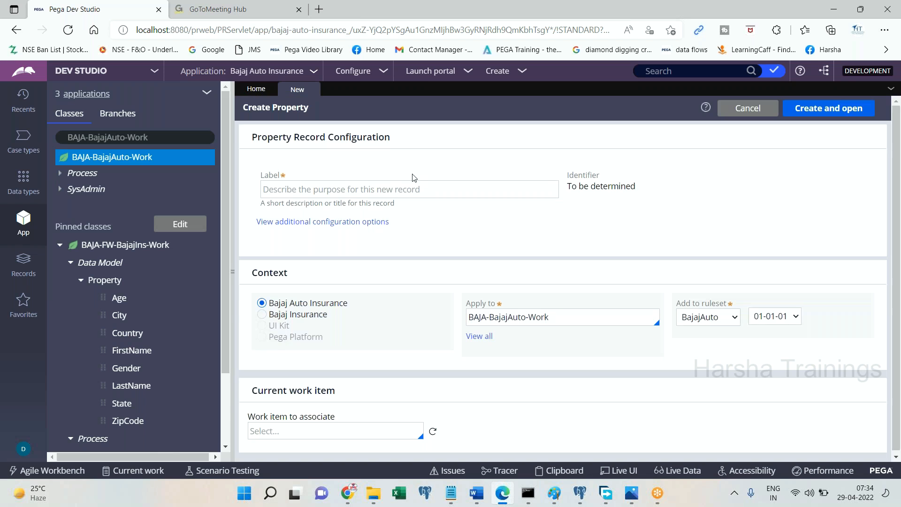
text(Customer)
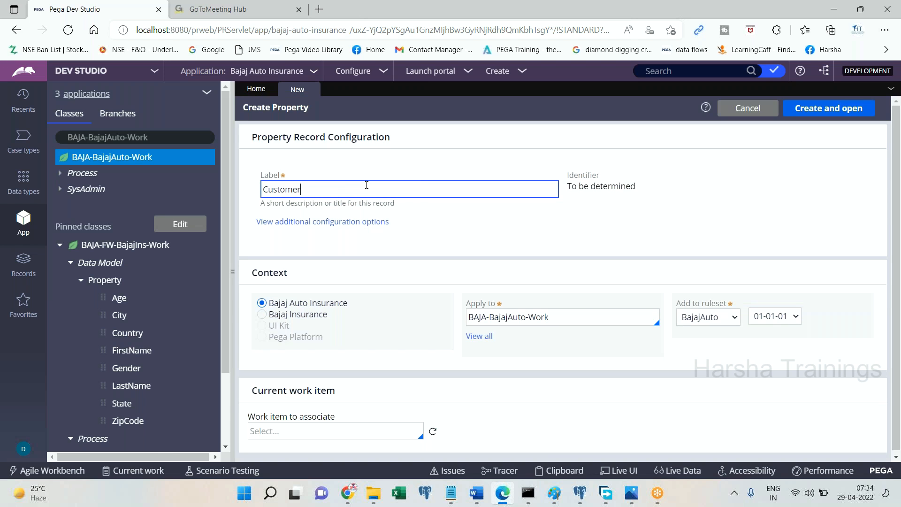
key(Tab)
click(826, 109)
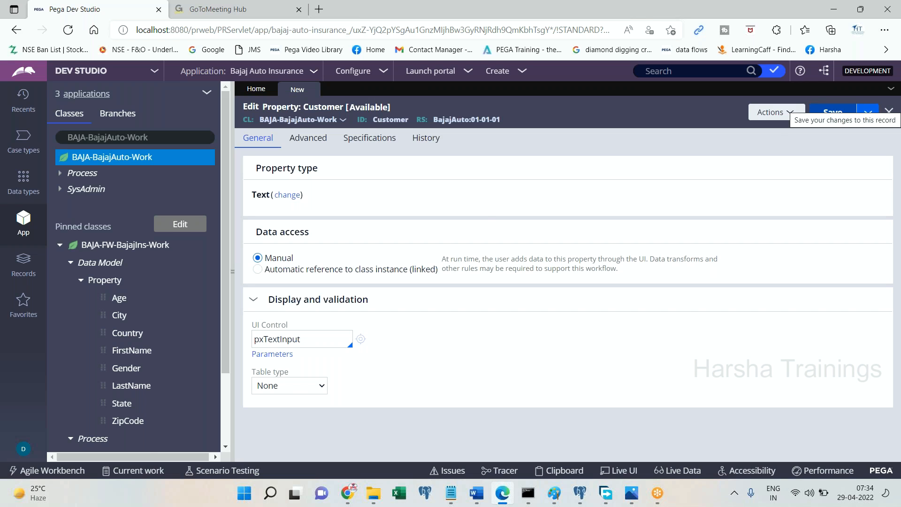
Change the Customer property's type to Single Page.
drag(254, 167, 326, 174)
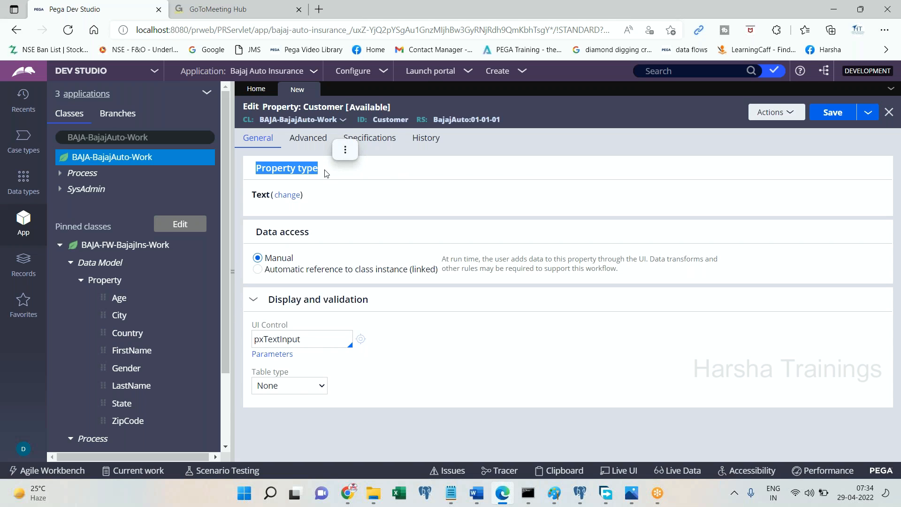
click(297, 197)
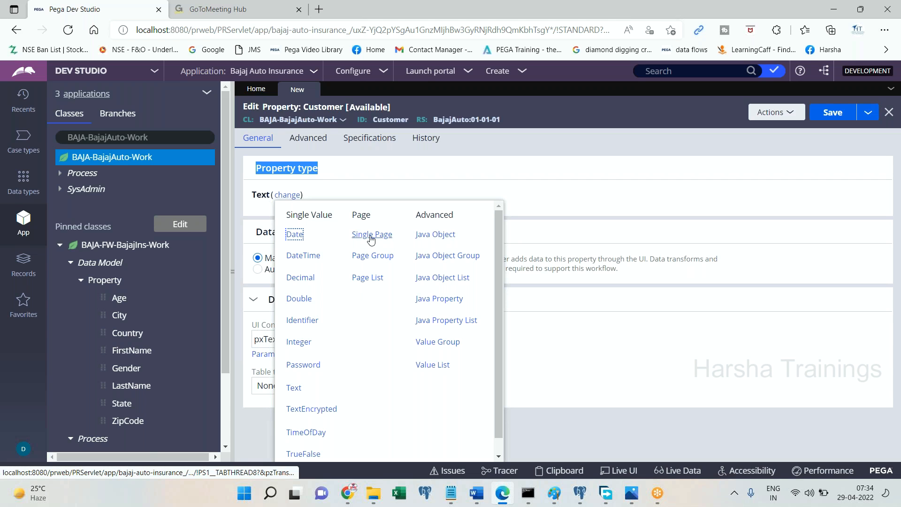
click(370, 239)
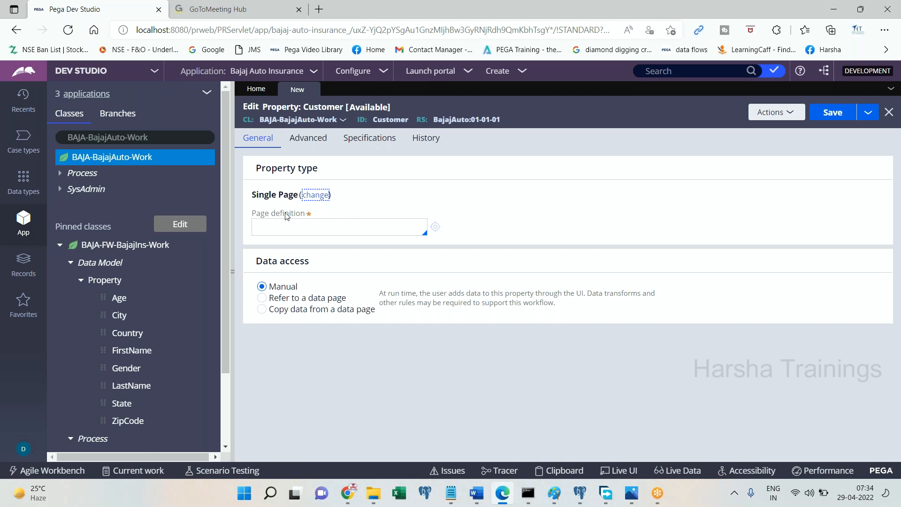
drag(252, 194, 298, 194)
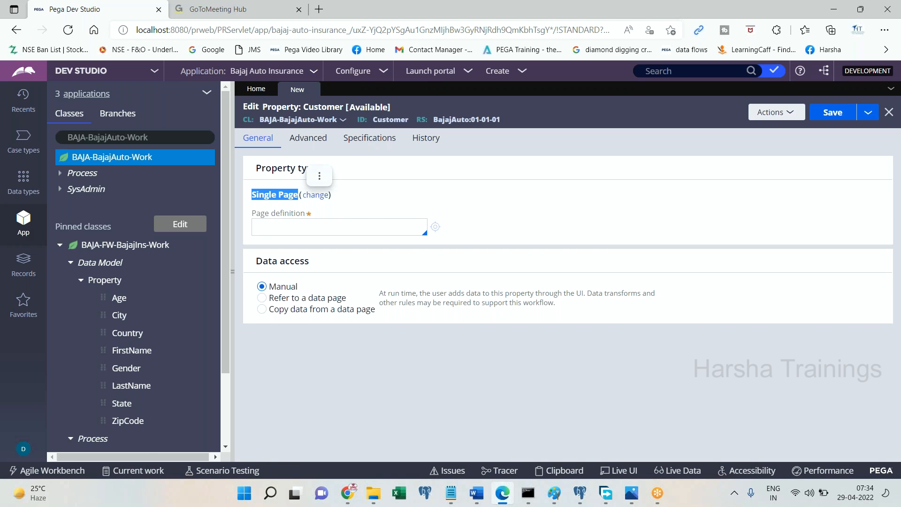
Set the Customer property's page definition to BAJA-BajajAuto-Data-Person and save the property.
click(284, 235)
text(BAJA)
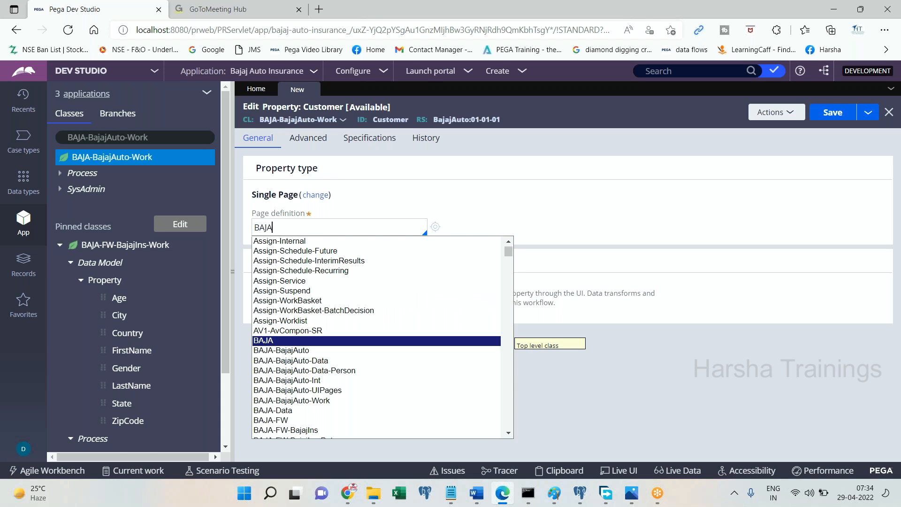
key(Down)
key(Down)
key(Down)
key(Return)
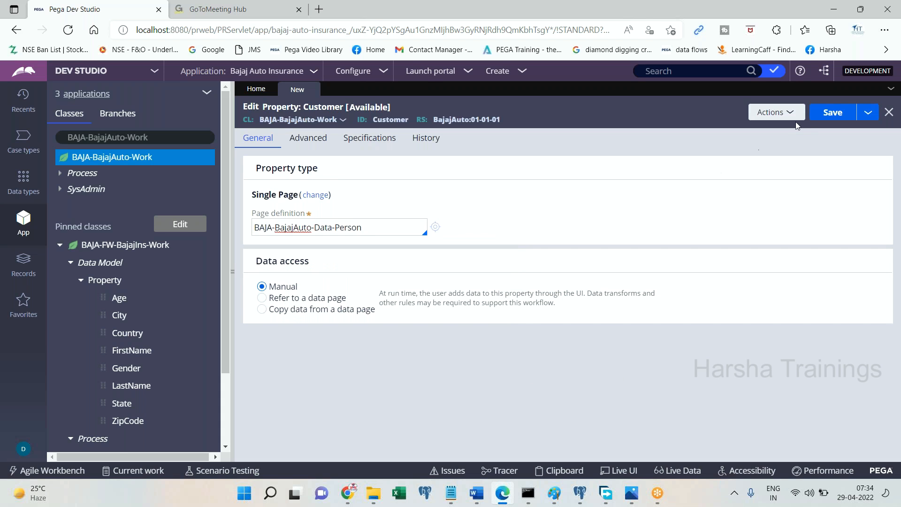
click(820, 115)
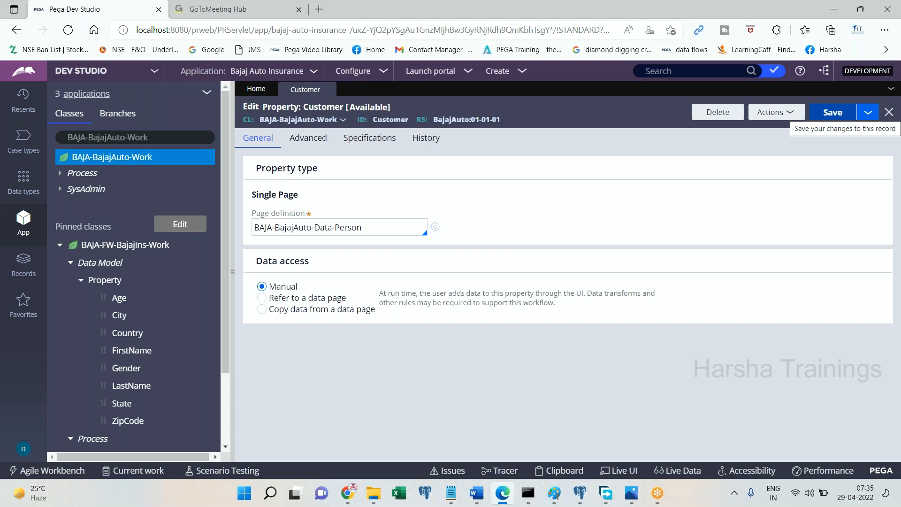
Refresh the BAJA-BajajAuto-Work class and expand its data model down to the properties inside Customer.
right_click(126, 159)
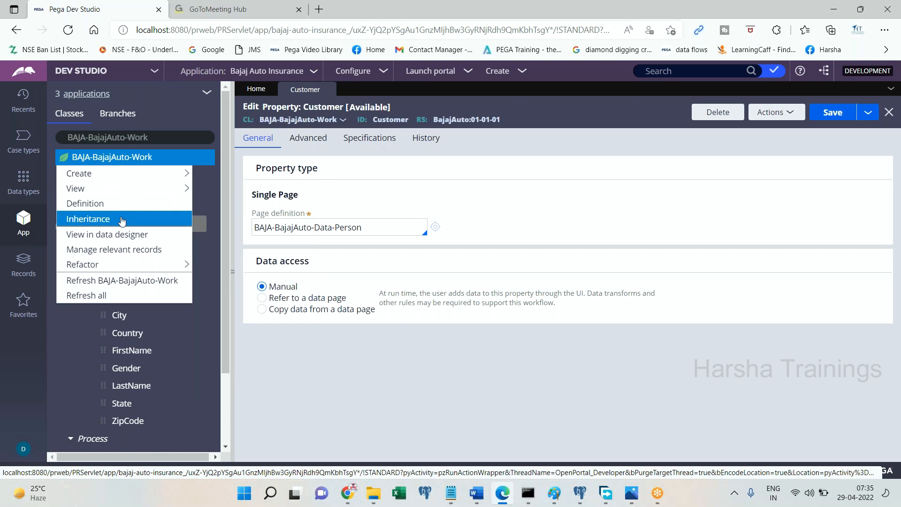
click(125, 280)
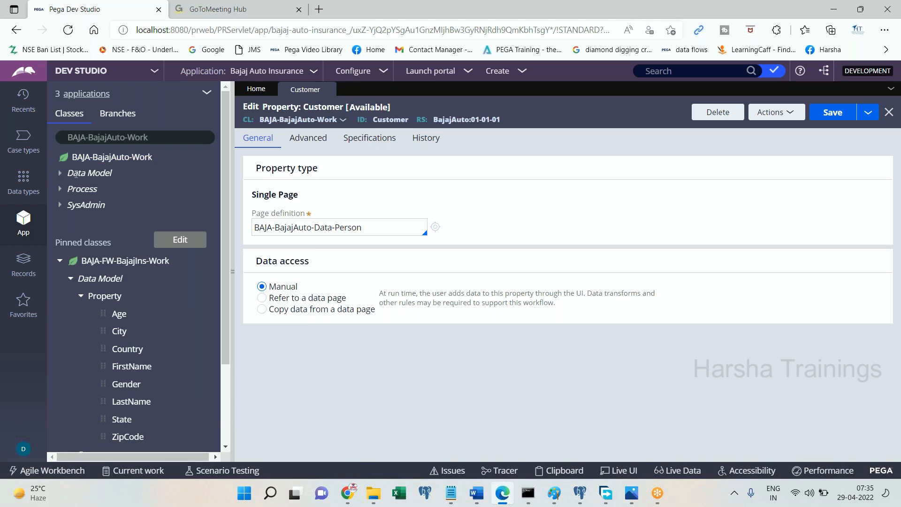
click(61, 175)
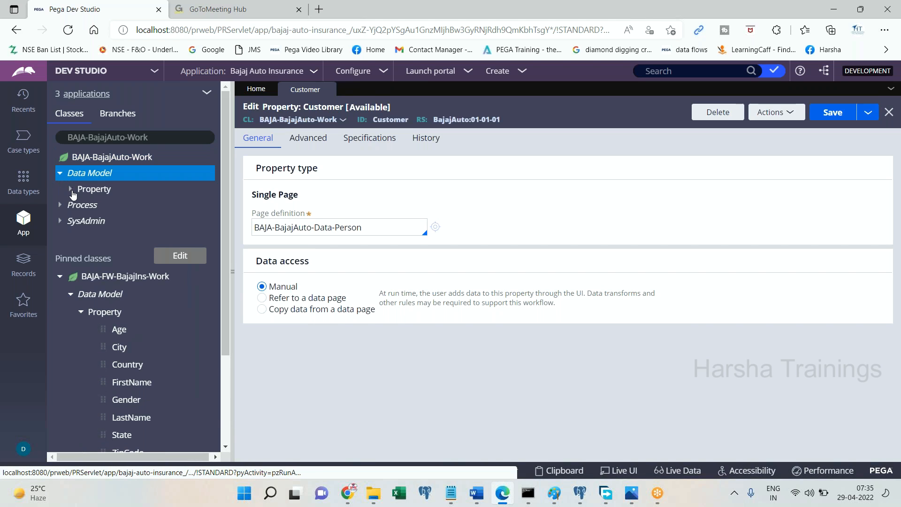
click(72, 189)
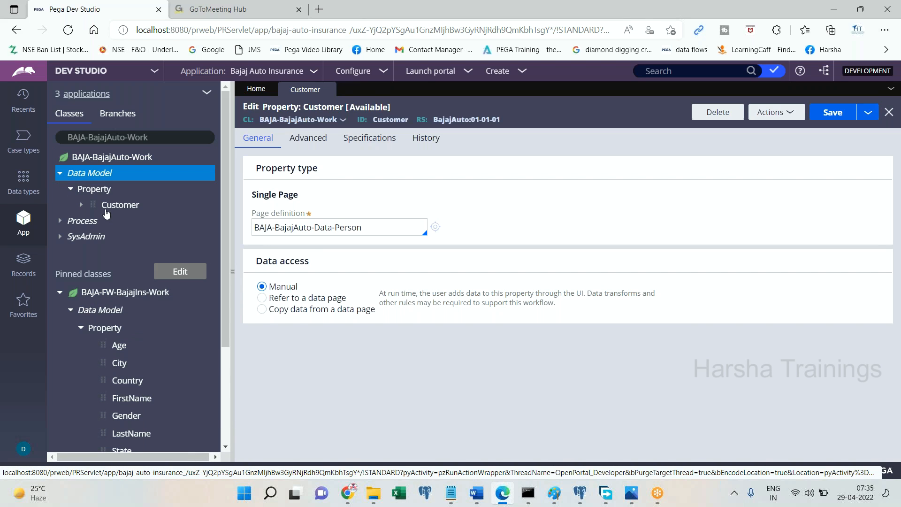
click(83, 208)
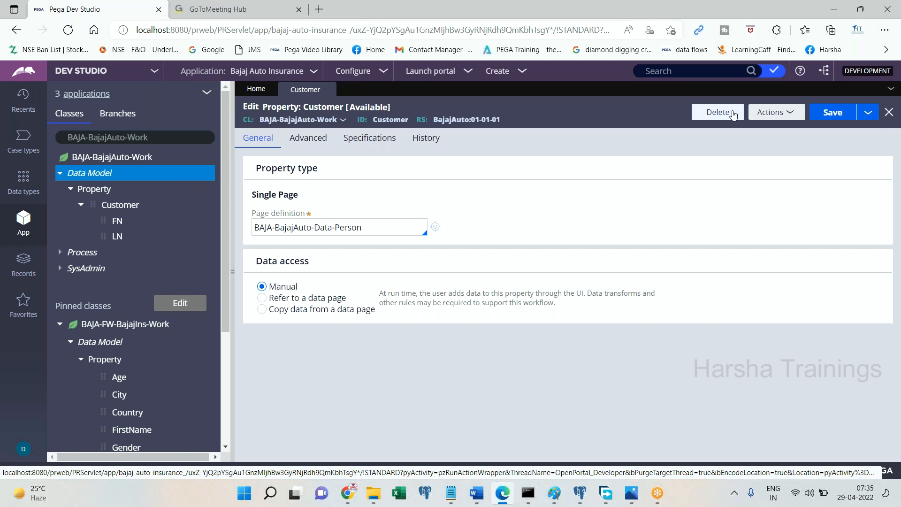
Save a copy of the Customer property as Manager in BAJA-BajajAuto-Work, then open and save the copy.
click(867, 112)
click(769, 127)
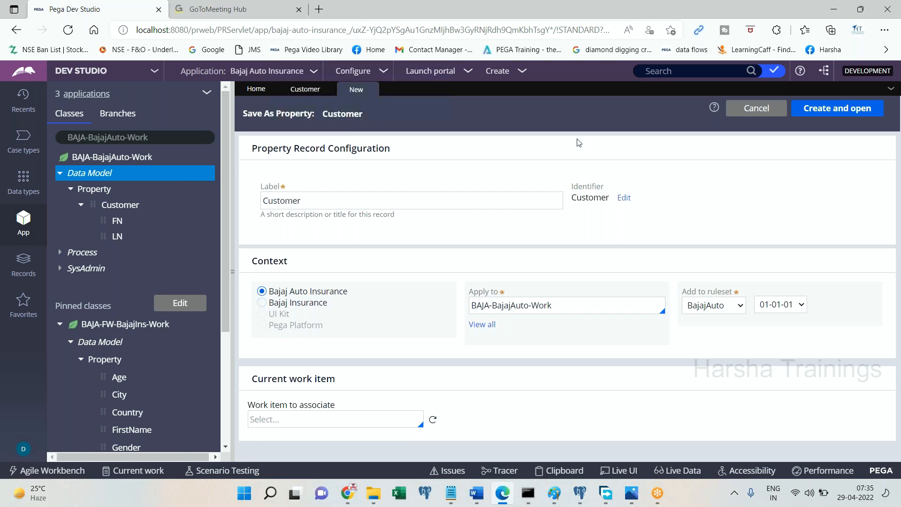
key(ctrl+a)
double_click(330, 201)
text(Manager)
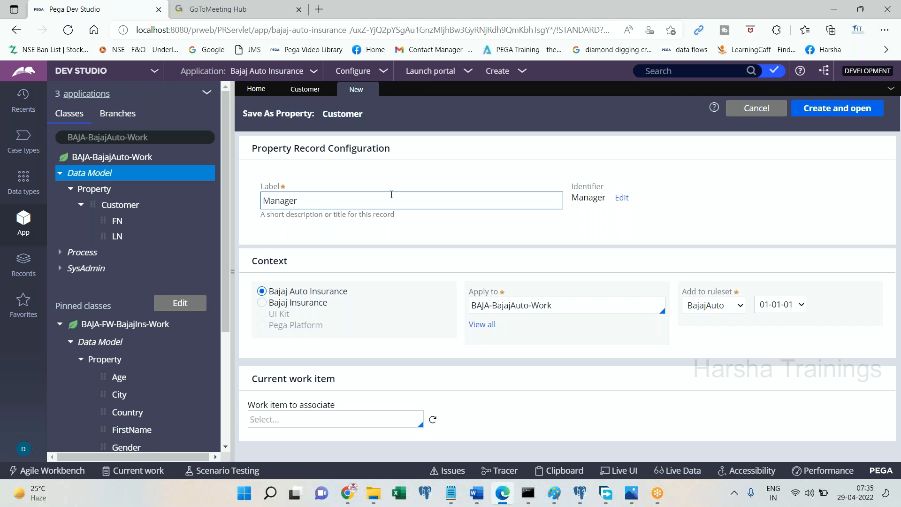
click(862, 105)
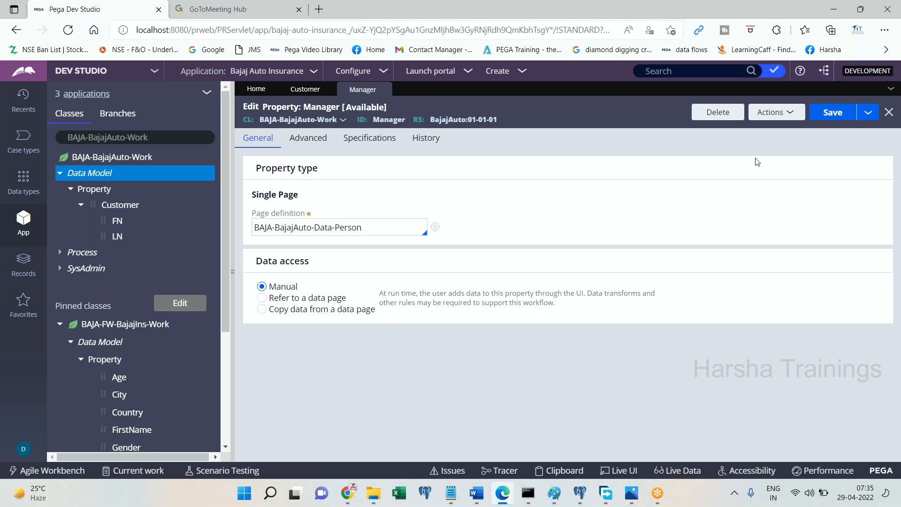
click(849, 112)
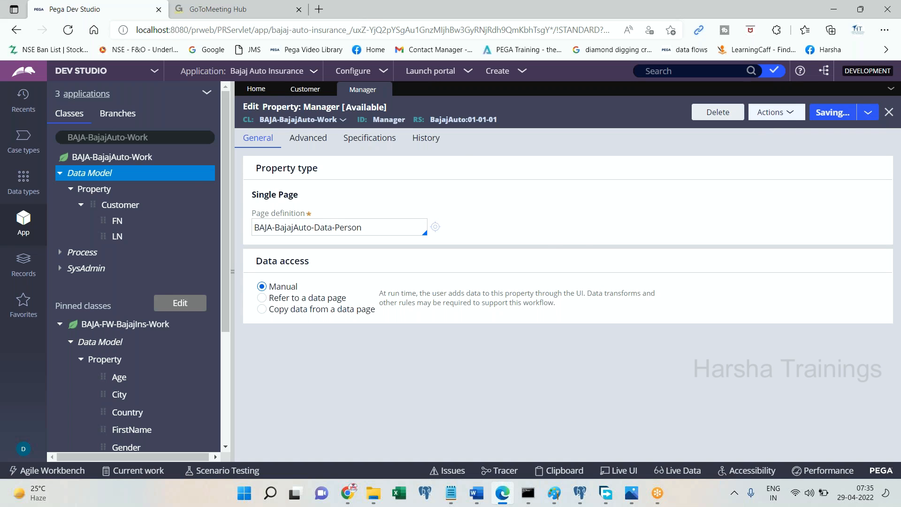
Refresh BAJA-BajajAuto-Work again and expand both the Customer and Manager properties to inspect their embedded properties.
right_click(130, 164)
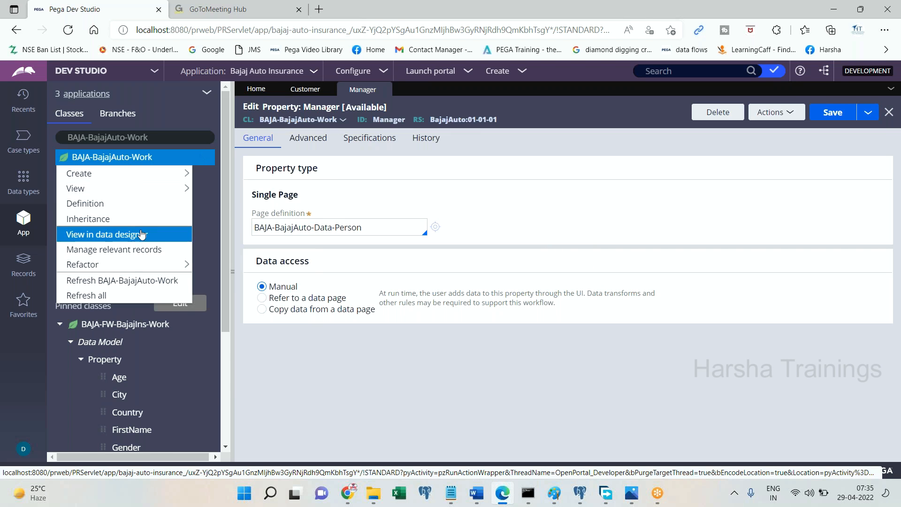
click(130, 280)
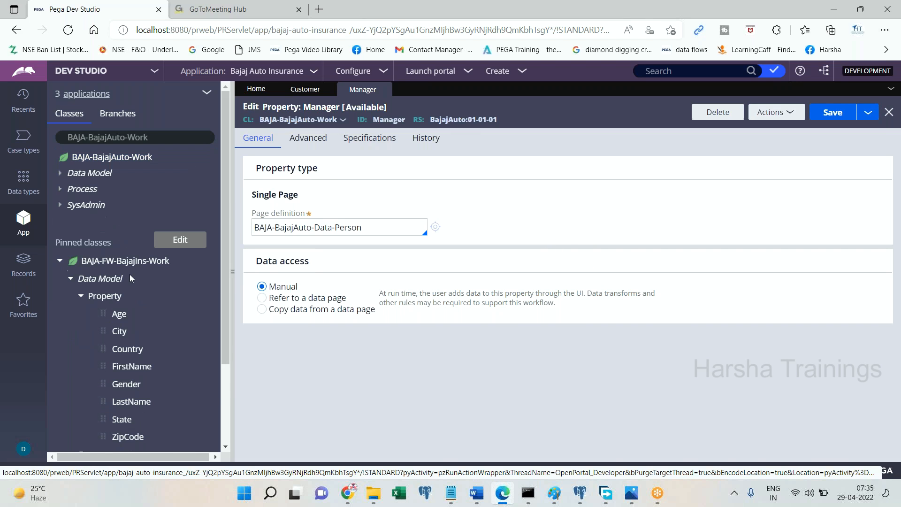
click(61, 175)
click(72, 190)
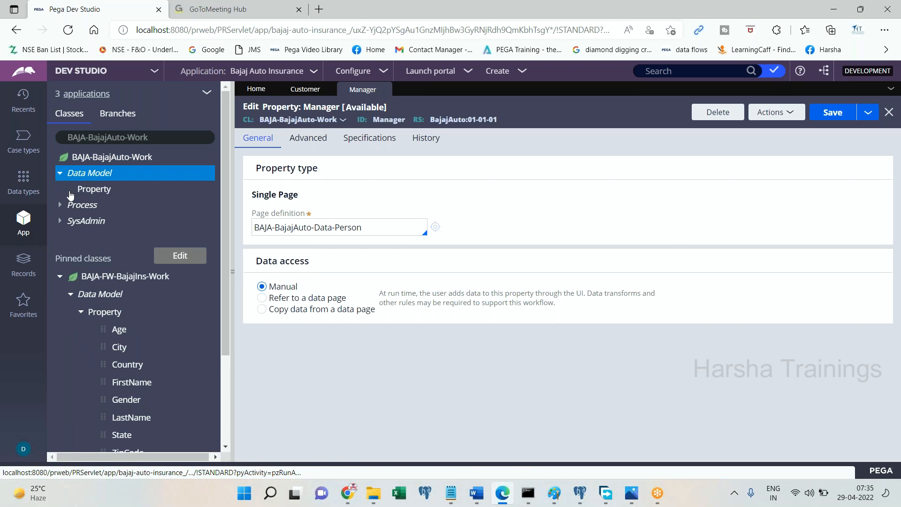
click(82, 206)
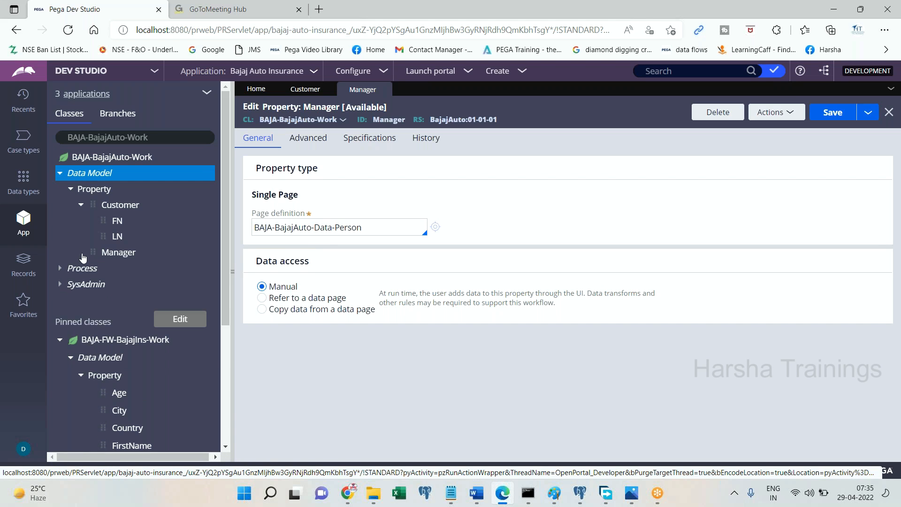
click(80, 252)
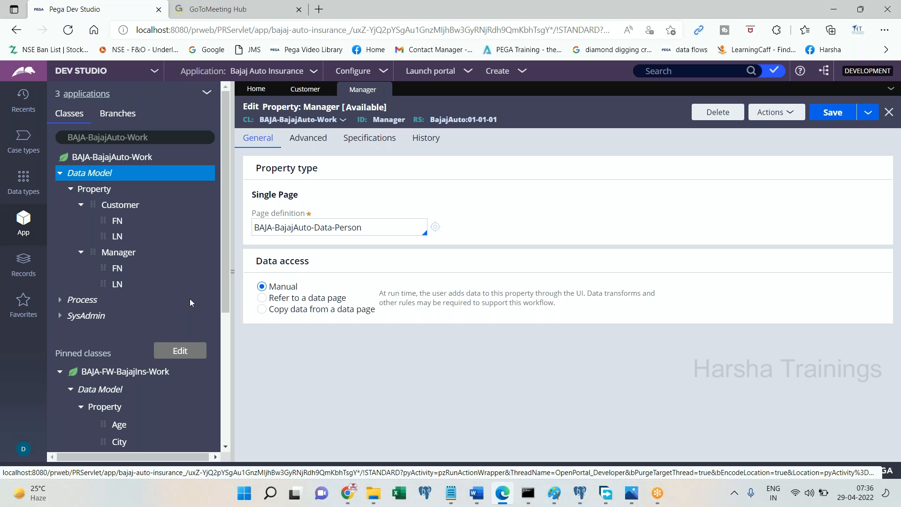
Close the Manager and Customer property rules and switch to the class hierarchy sketch in Paint.
click(384, 91)
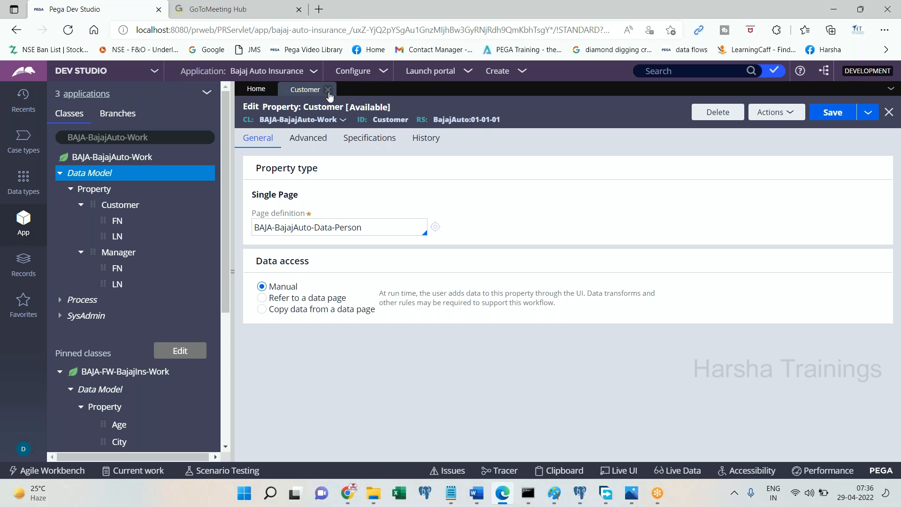
click(329, 90)
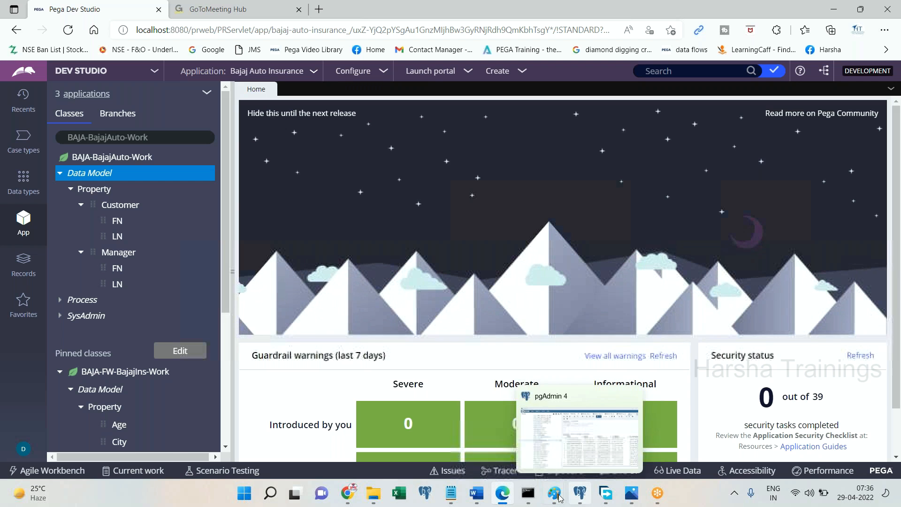
mouse_move(555, 494)
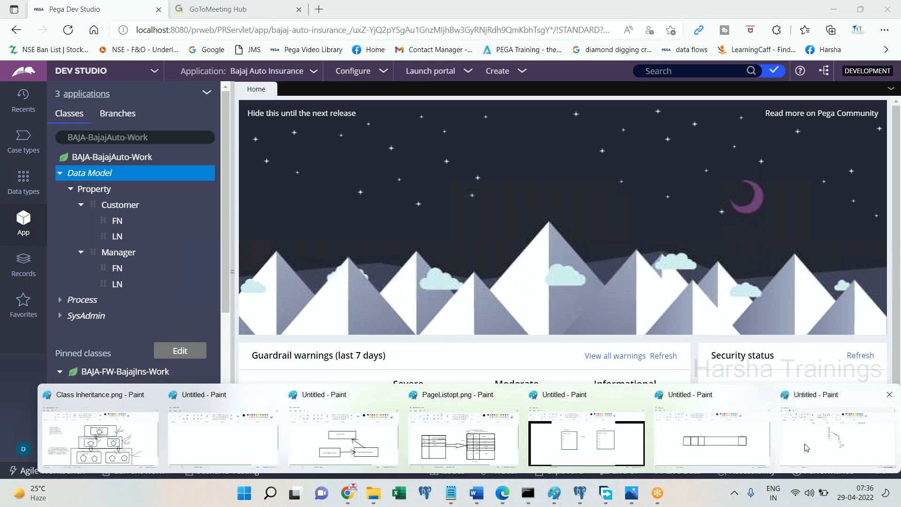
click(745, 446)
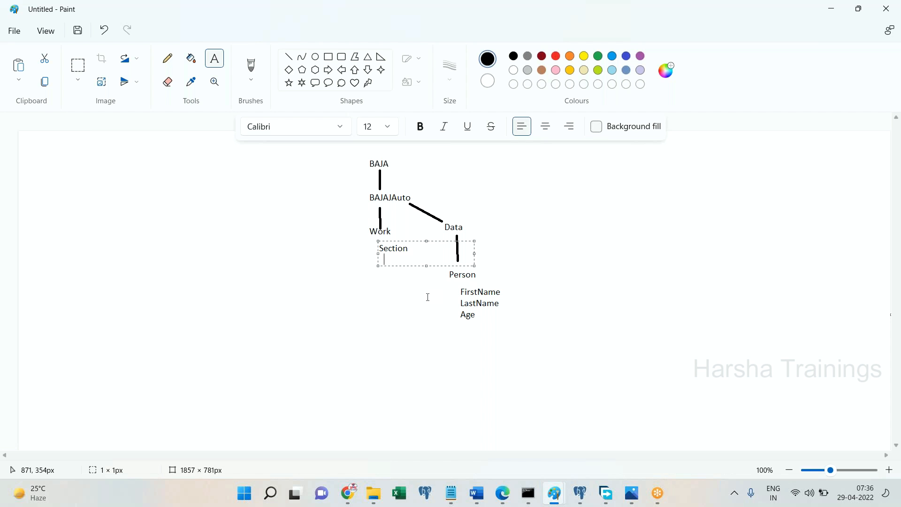
Return to Pega Dev Studio and create and open a section labelled CUSTFORM in BAJA-BajajAuto-Work, ruleset BajajAuto 01-01-01.
click(504, 490)
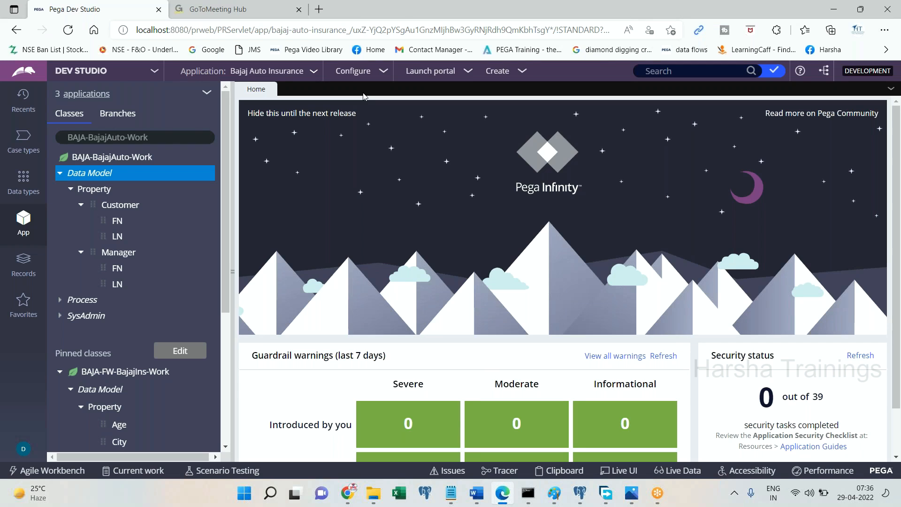
right_click(106, 159)
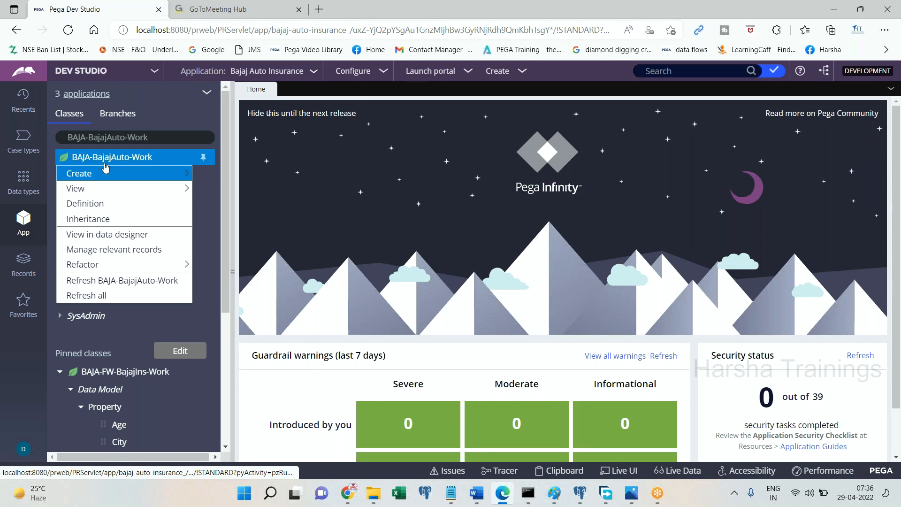
mouse_move(134, 183)
mouse_move(281, 385)
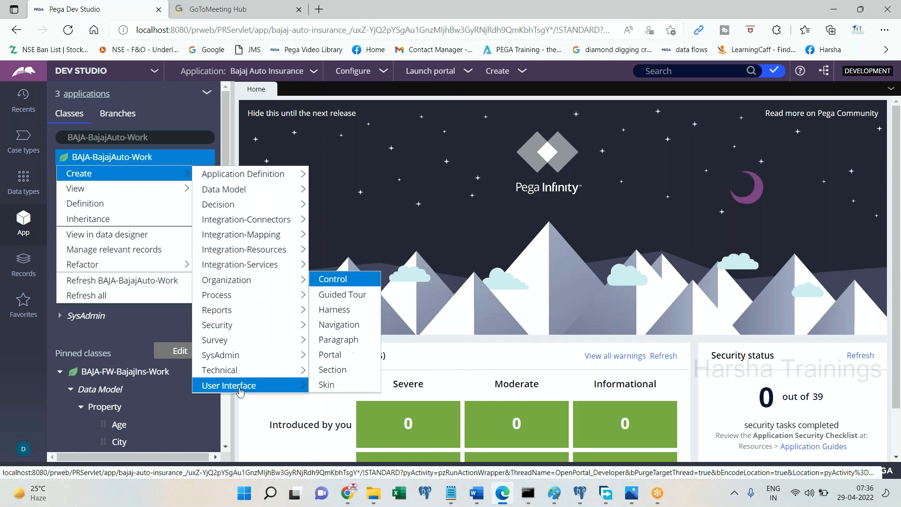
click(327, 371)
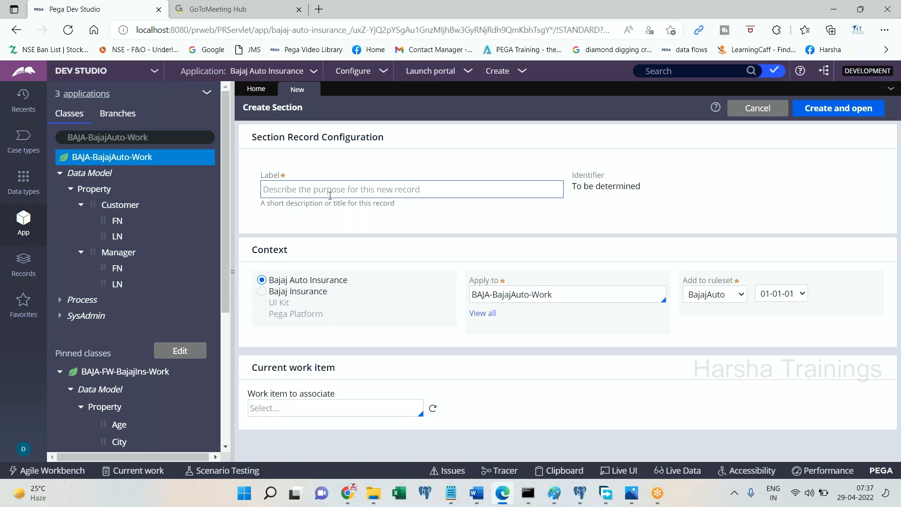
text(CUSTFORM)
key(Tab)
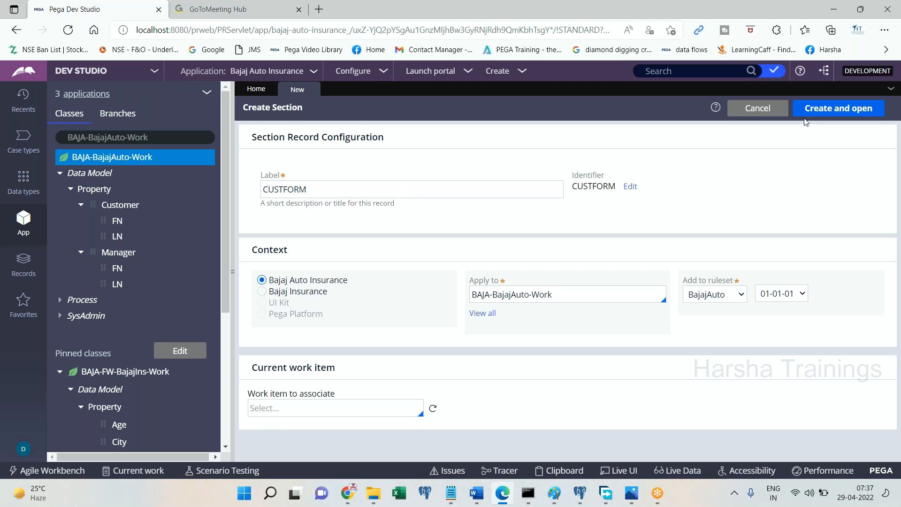
click(839, 108)
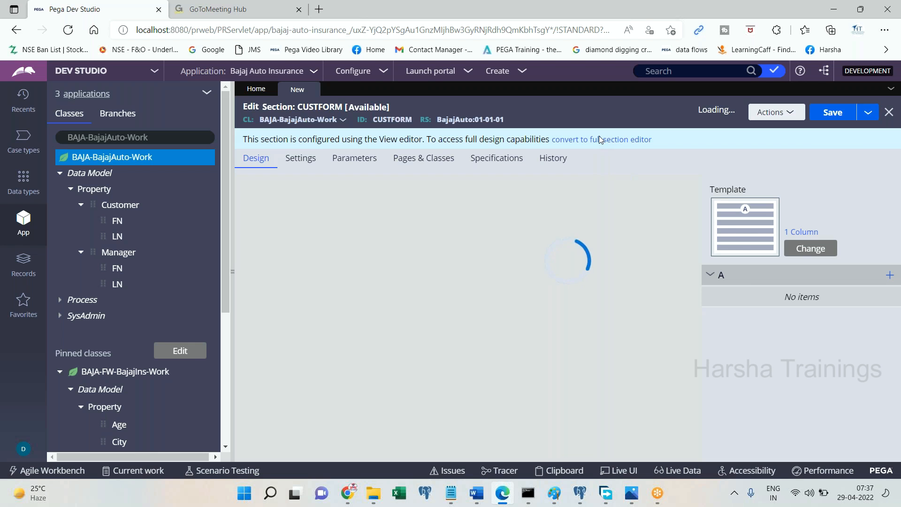
Convert CUSTFORM to the full section editor and place two text inputs in its dynamic layout.
click(599, 139)
click(739, 323)
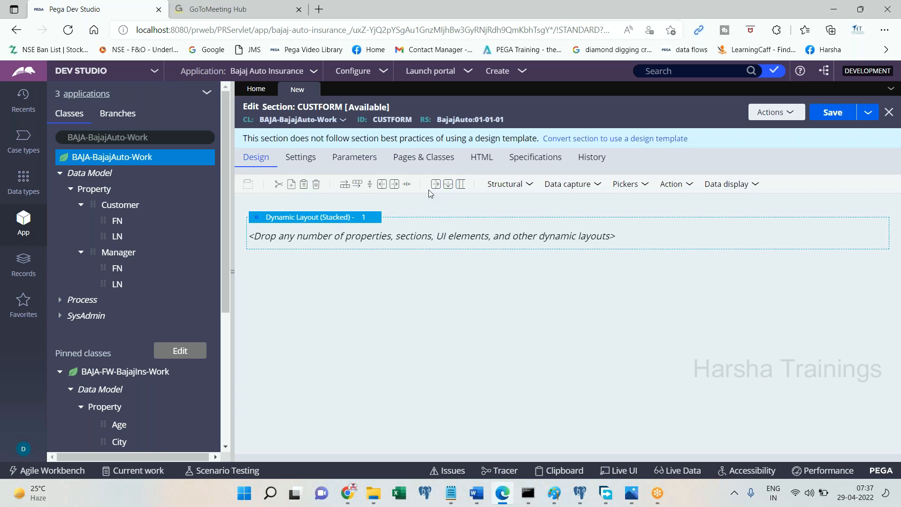
click(507, 184)
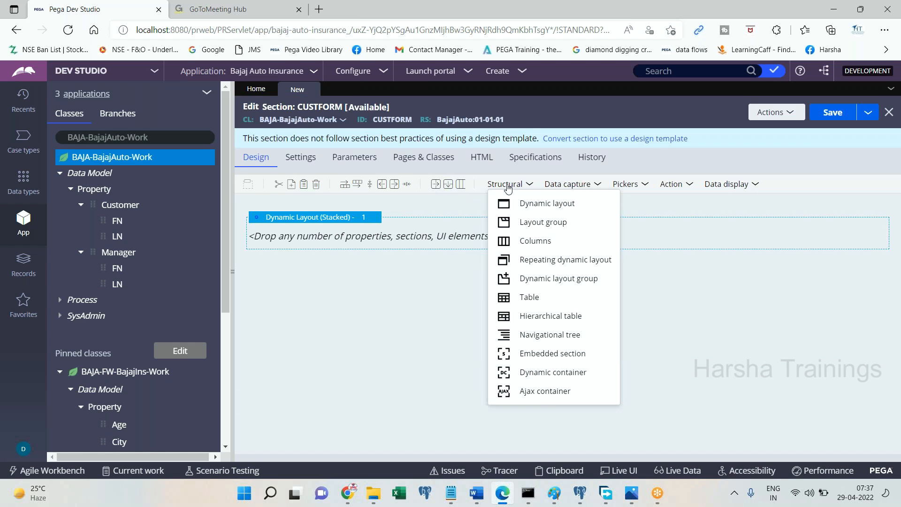
mouse_move(563, 186)
drag(567, 205, 483, 239)
click(568, 184)
drag(577, 203, 468, 245)
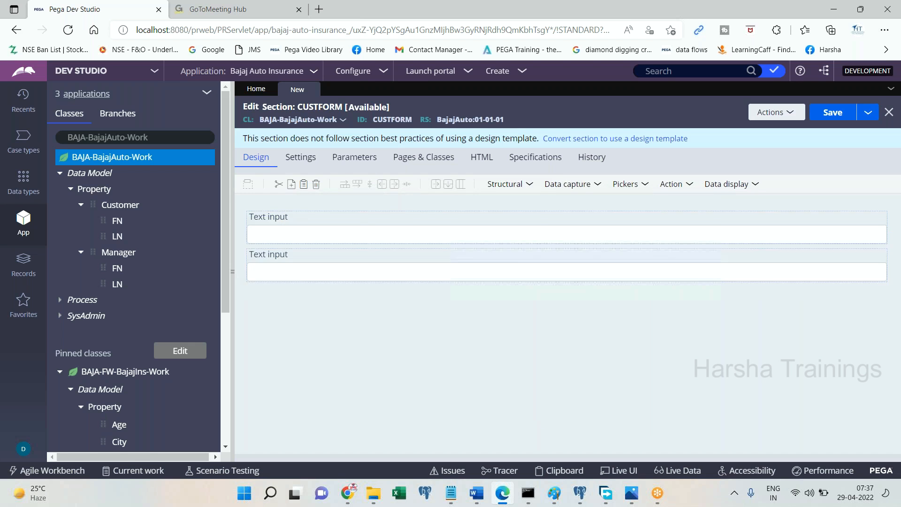
Give the dynamic layout a header titled "Customer Form" and set its layout format to Inline grid double.
click(384, 219)
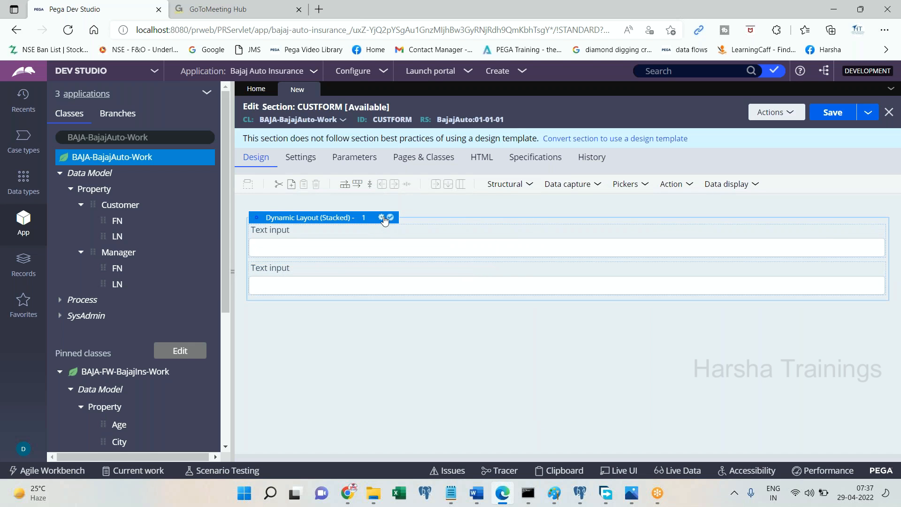
click(382, 218)
click(454, 250)
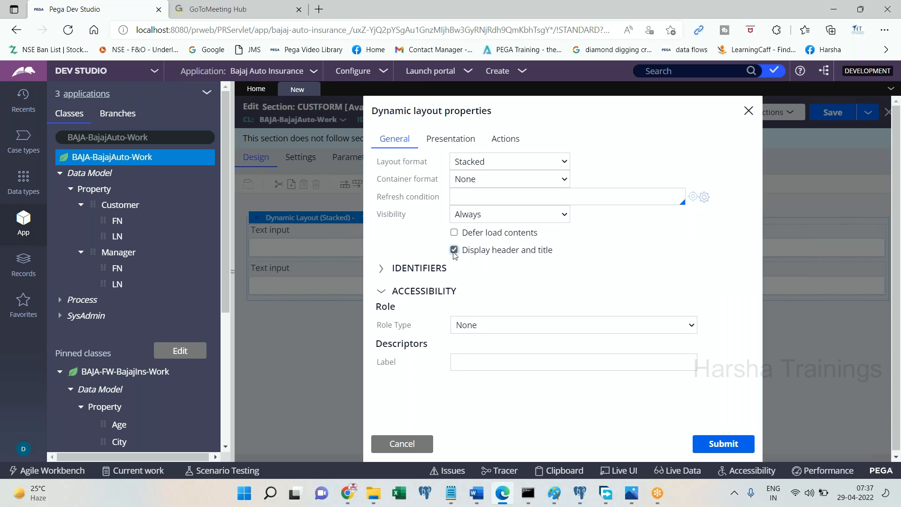
double_click(602, 283)
text(Customer)
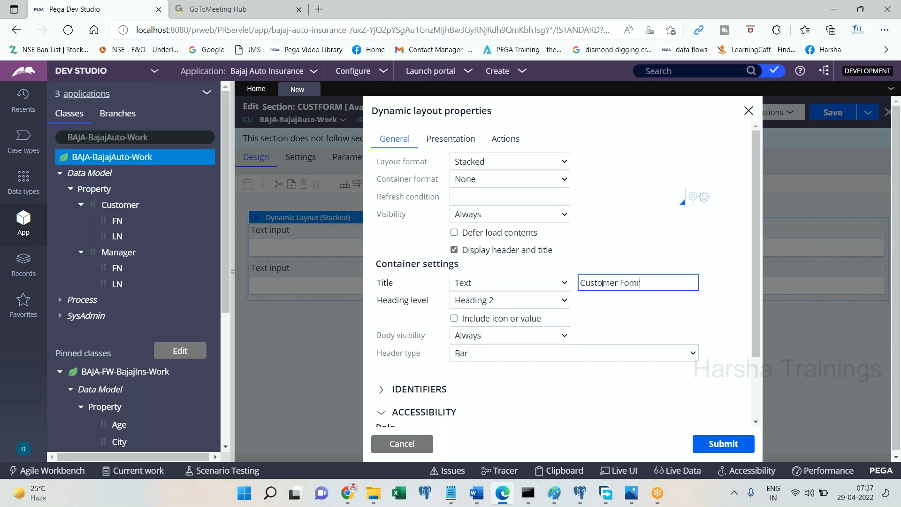
text( Form)
click(535, 162)
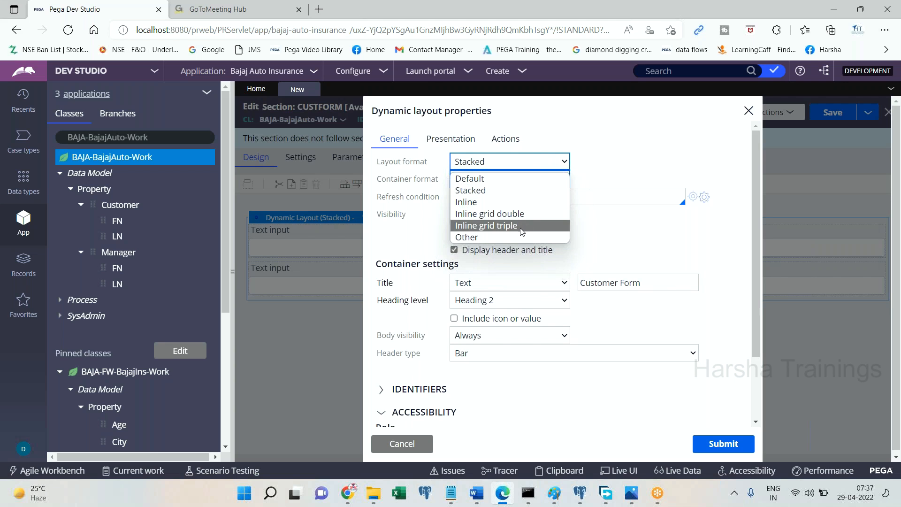
click(520, 214)
click(723, 443)
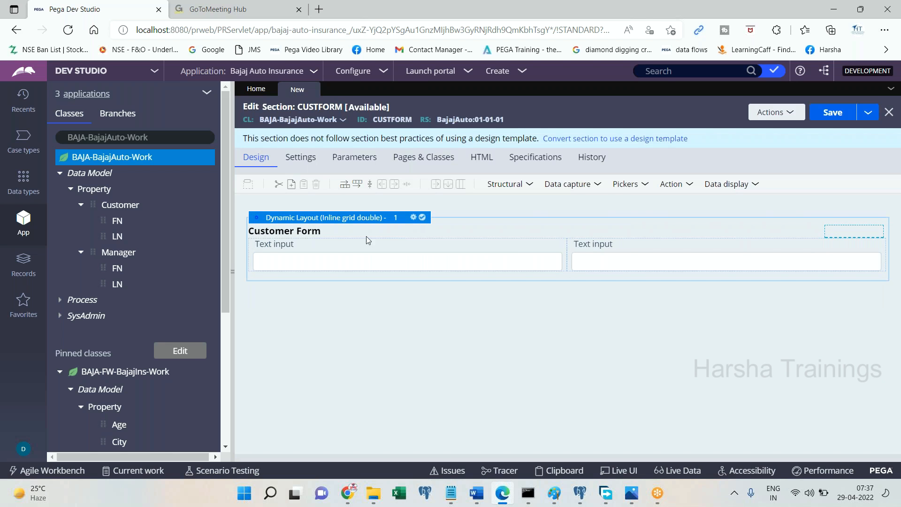
Open the first text input's cell properties and bring up the suggestions for its property reference.
double_click(346, 252)
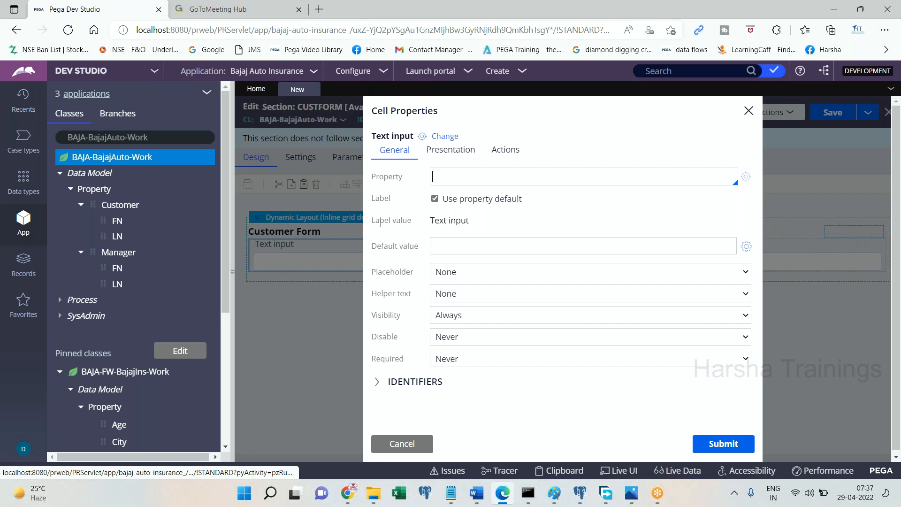
key(Down)
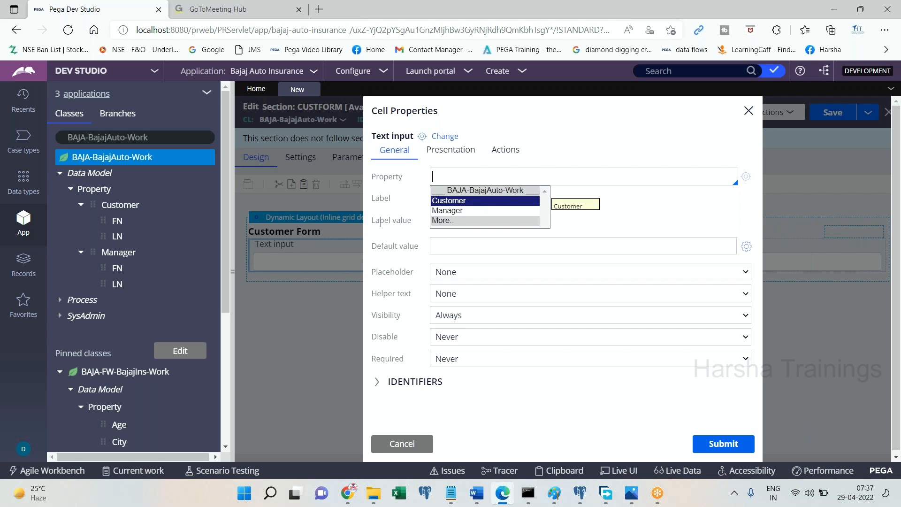
Bind the first text input of the Customer Form to .Customer.FN and label it "Customer First Name" instead of the property default.
key(Return)
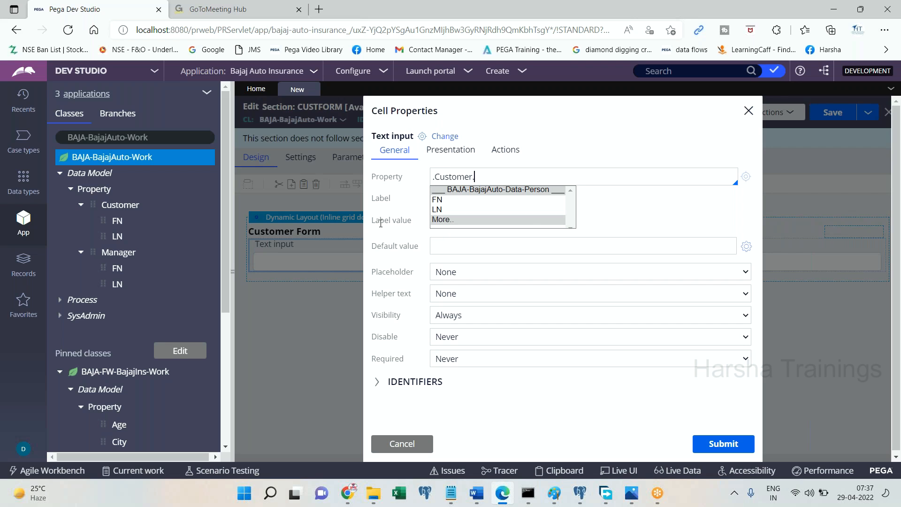
click(443, 200)
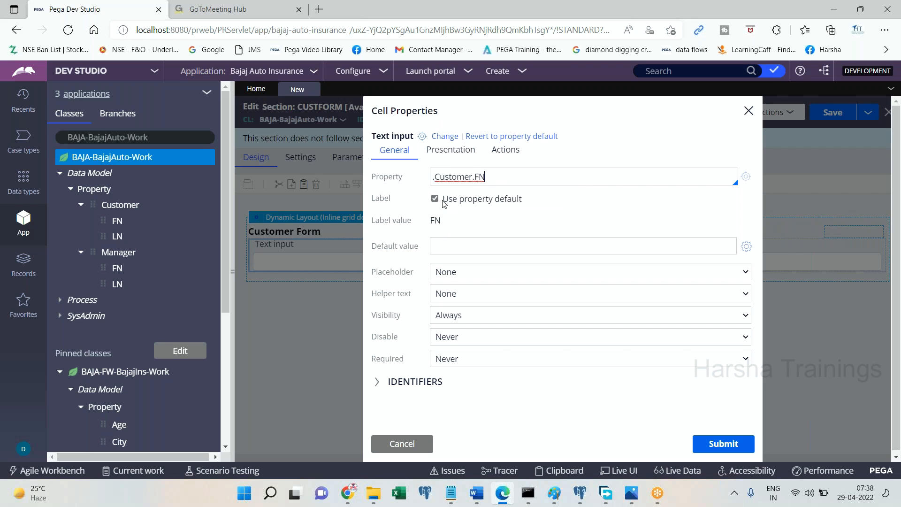
click(435, 198)
triple_click(462, 221)
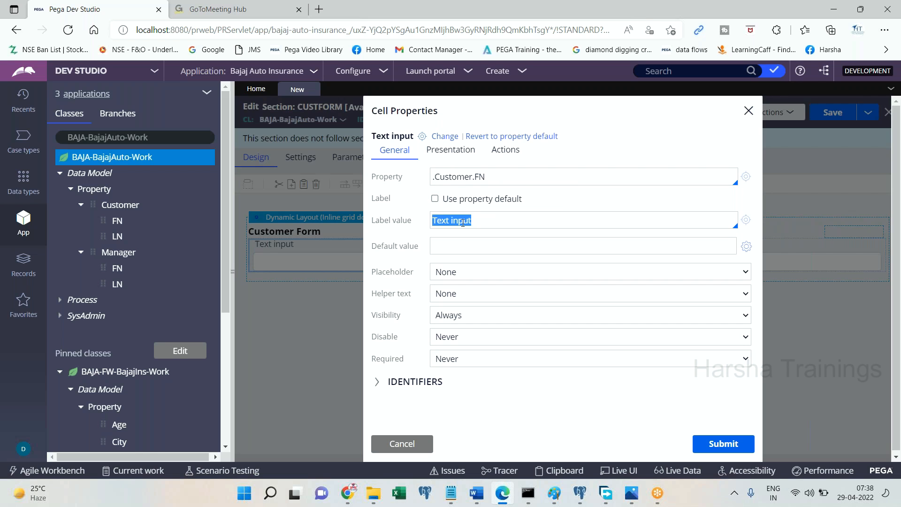
text(Customer first Name)
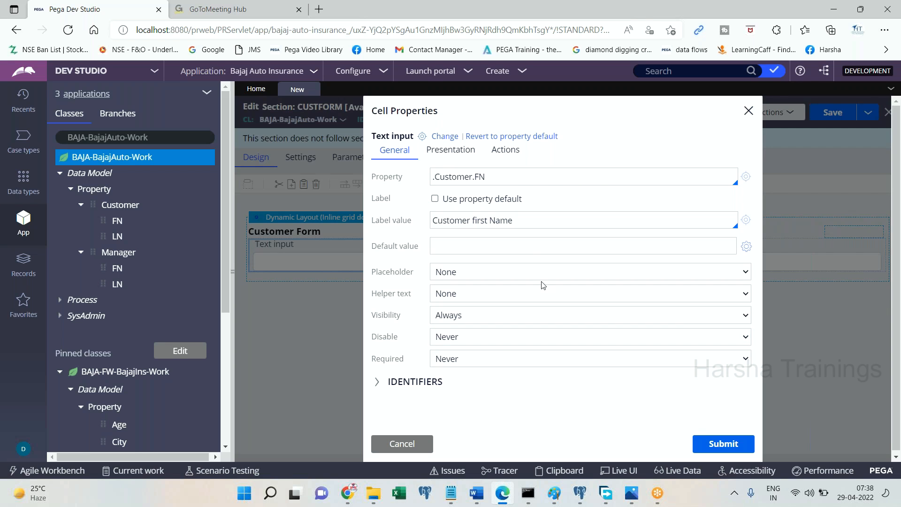
click(477, 221)
key(BackSpace)
text(F)
click(721, 443)
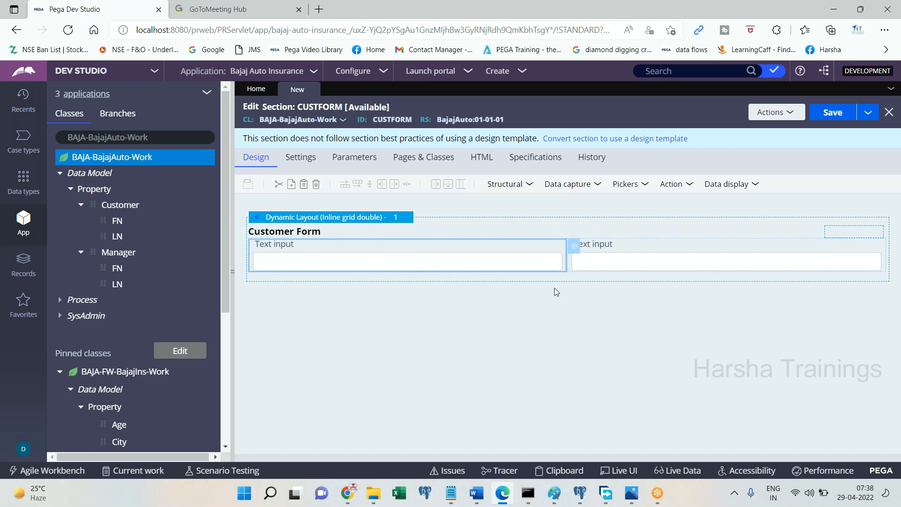
Bind the second text input to .Customer.LN with the custom label "Customer Last Name", and save the CUSTFORM section.
double_click(659, 253)
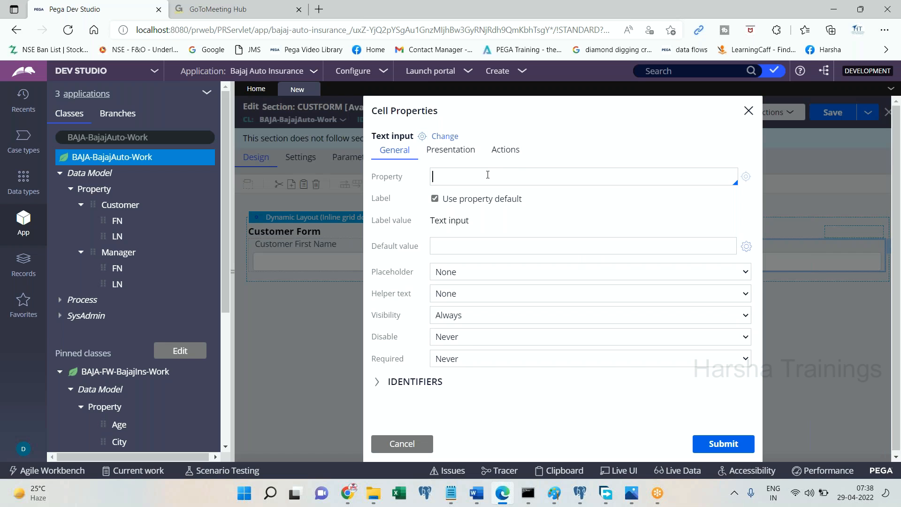
text(.Customer.La)
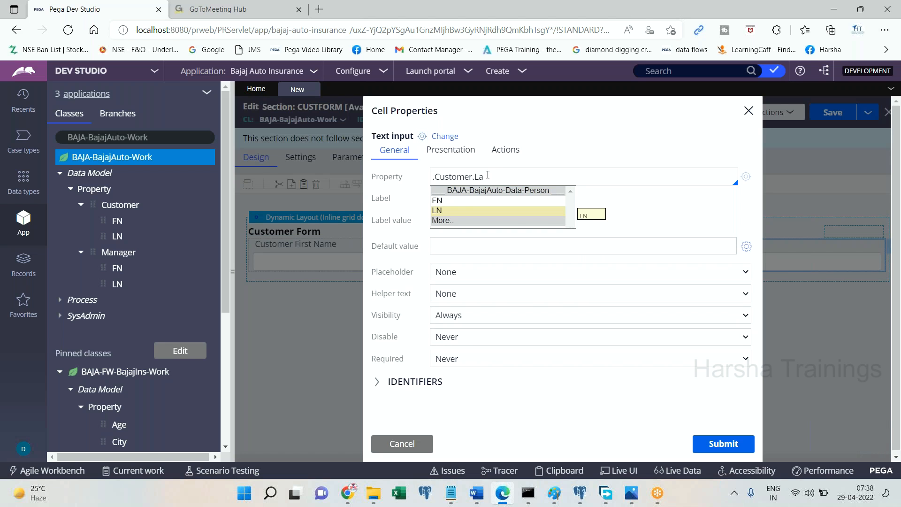
click(451, 211)
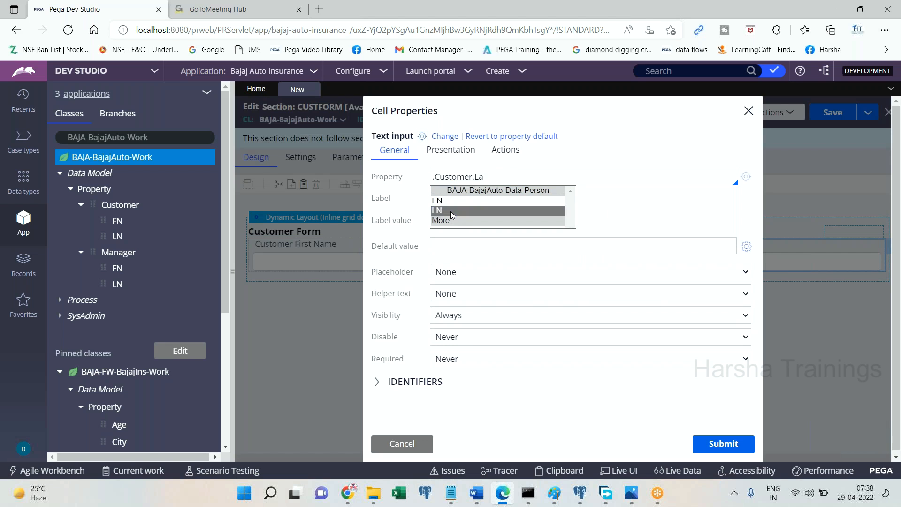
click(435, 198)
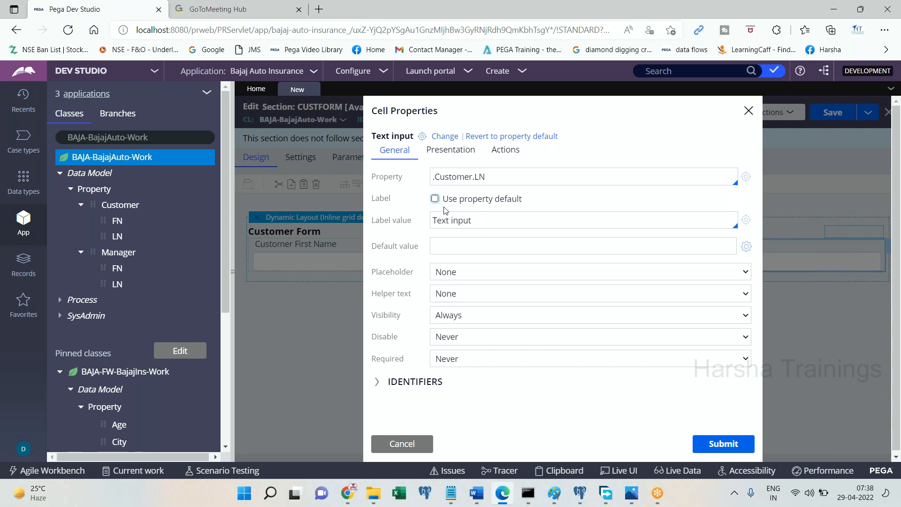
triple_click(465, 221)
text(Customer Last Name)
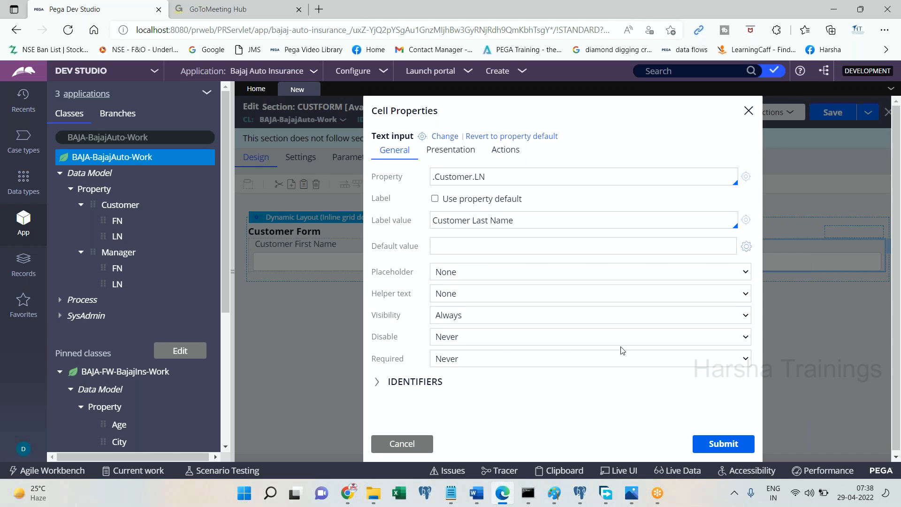
click(724, 444)
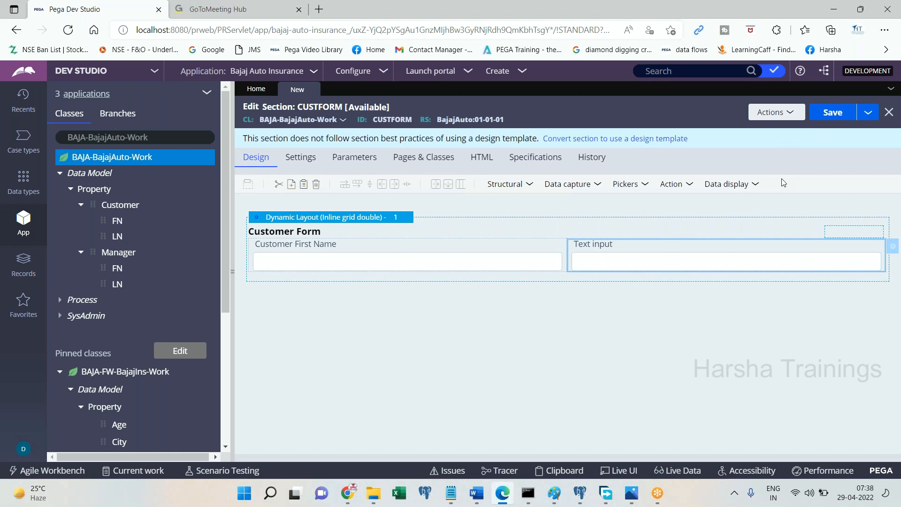
click(825, 118)
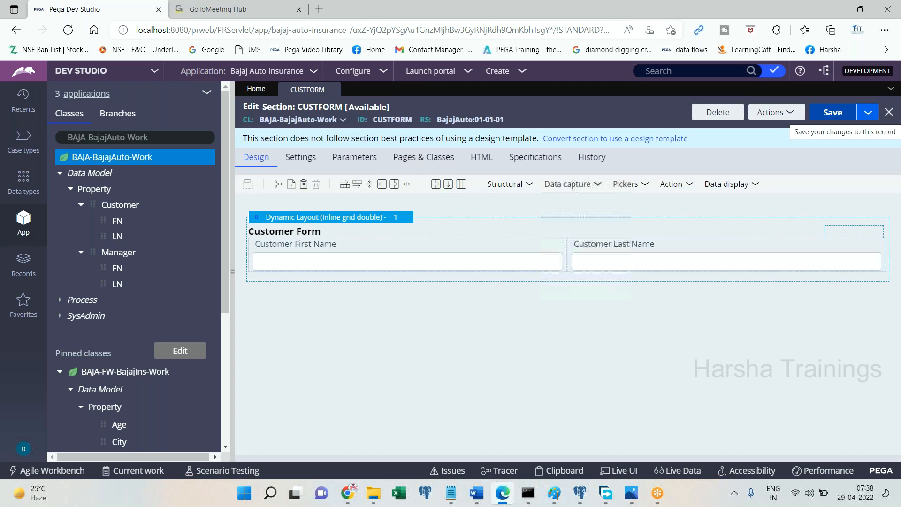
Save the CUSTFORM section as a new section labelled ManagerForm, and create and open it.
click(868, 112)
click(765, 123)
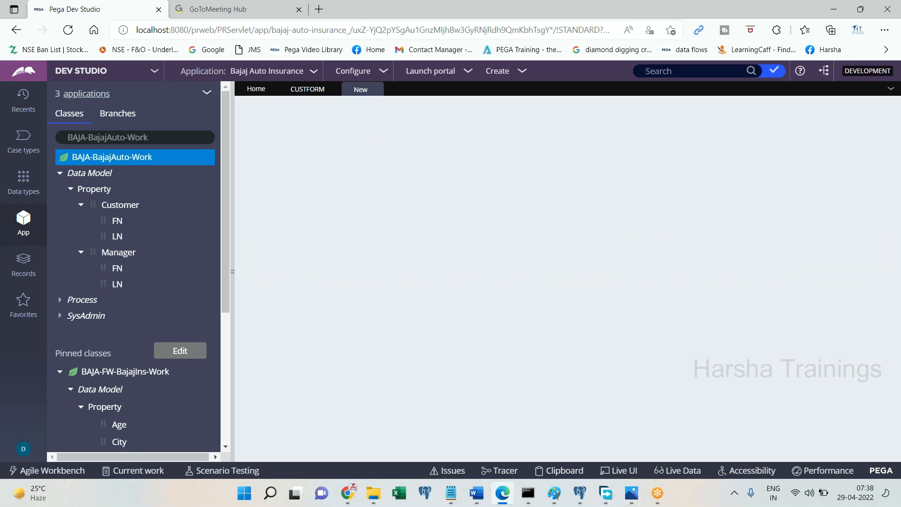
click(343, 204)
double_click(343, 204)
text(Mana)
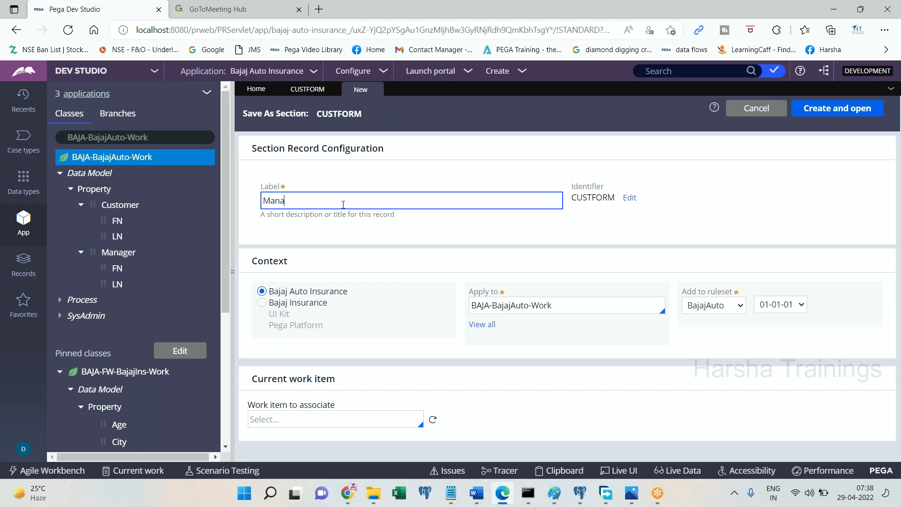
text(gerForm)
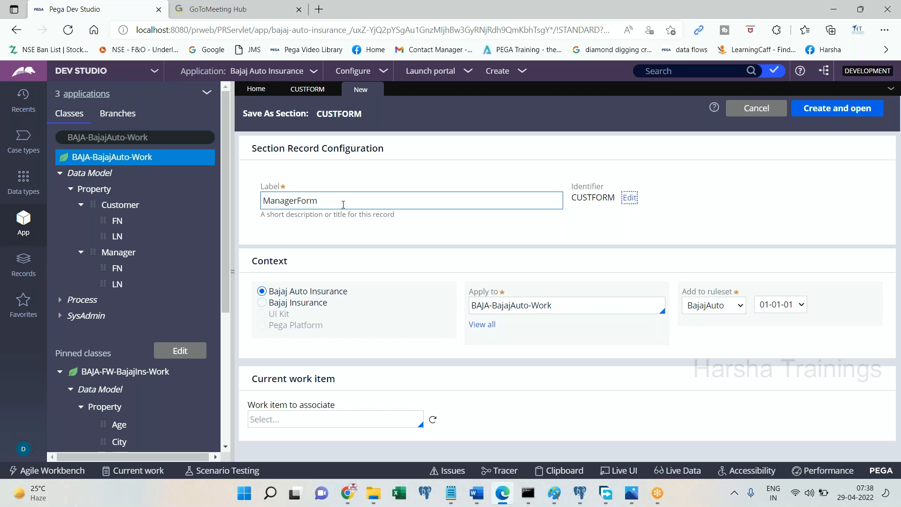
click(682, 171)
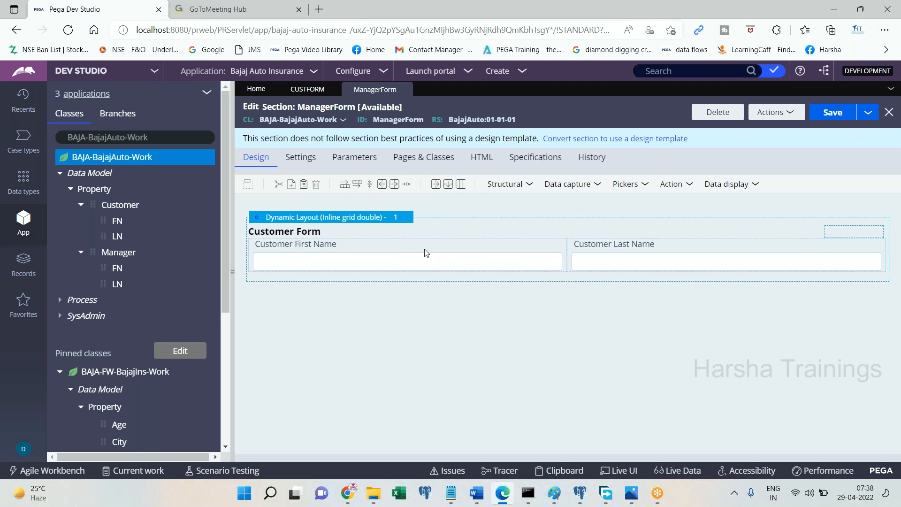
Rebind the first name field in ManagerForm to .Manager.FN and set its label to "Manager First Name".
double_click(426, 253)
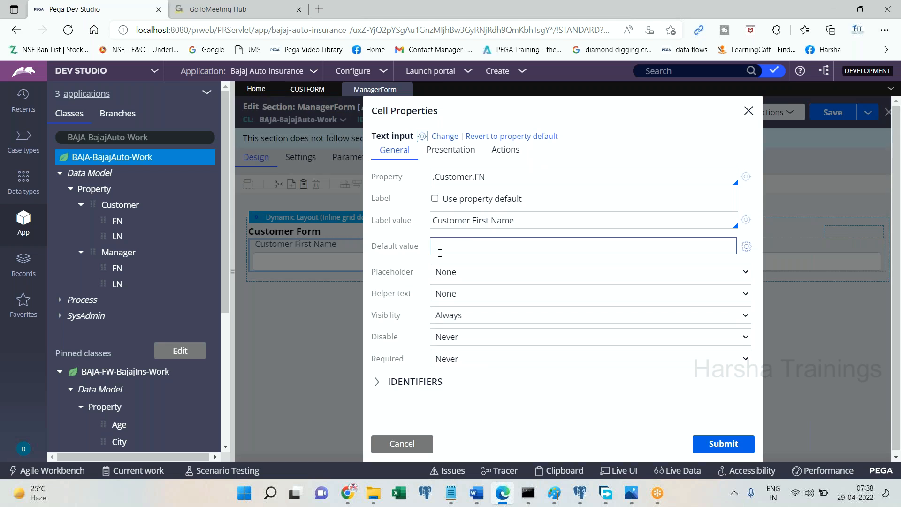
double_click(463, 177)
text(Manag)
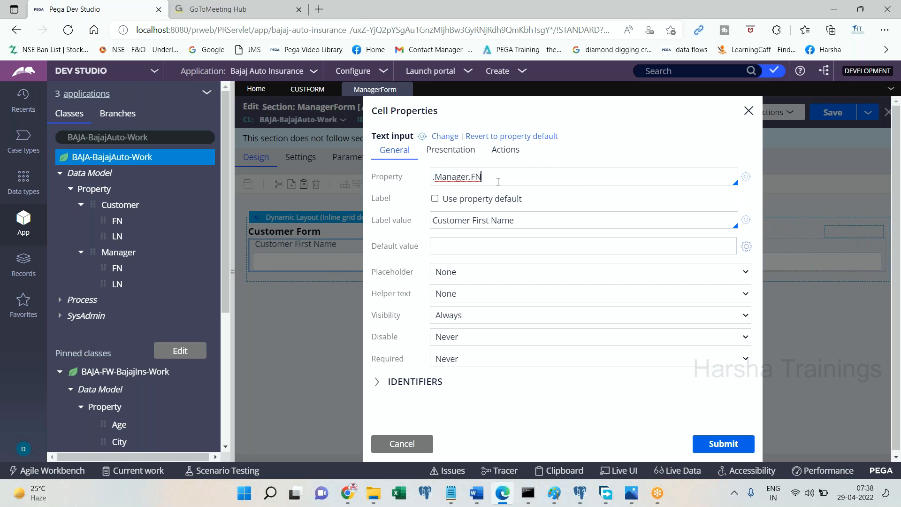
click(646, 188)
double_click(457, 221)
text(Manag)
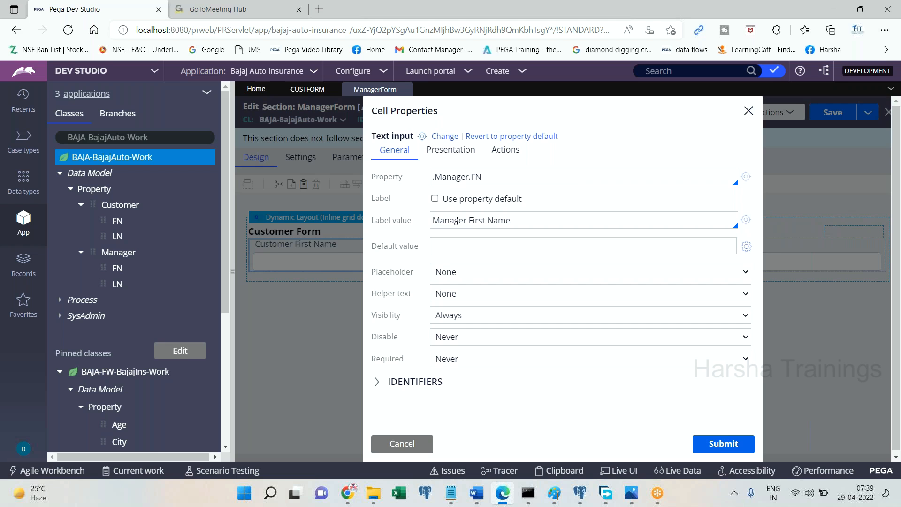
click(721, 443)
Rebind the last name field in ManagerForm to .Manager.LN and set its label to "Manager Last Name".
click(673, 260)
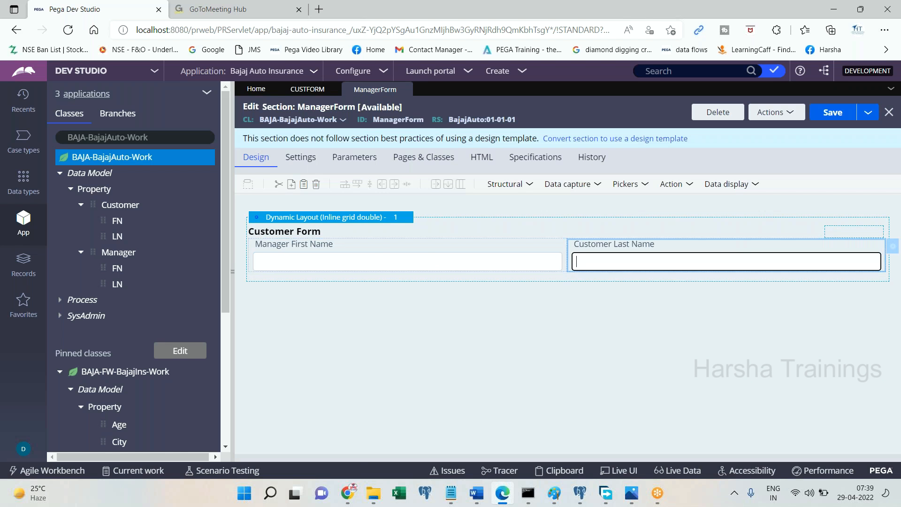
triple_click(523, 173)
text(.Manager.)
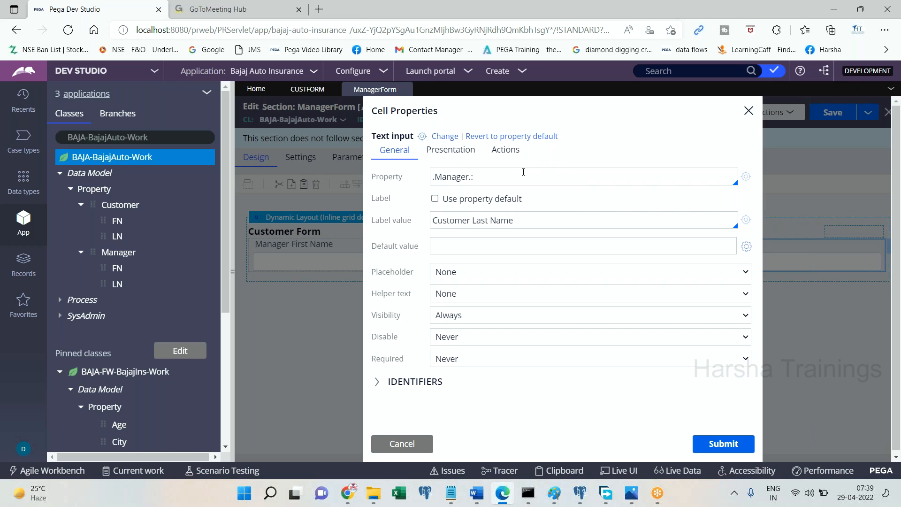
text(LN)
double_click(461, 221)
text(Man)
click(724, 443)
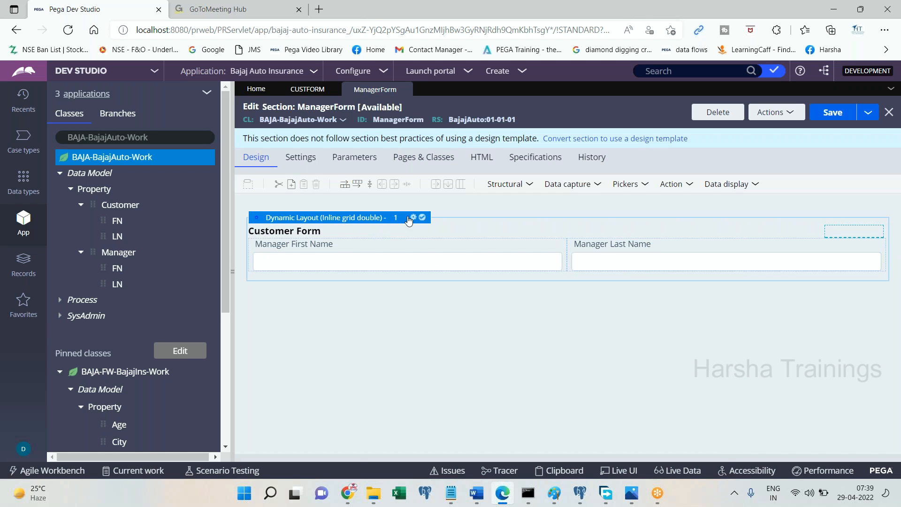
Set the title of ManagerForm's dynamic layout to "Manager Form".
click(413, 217)
triple_click(598, 283)
text(Manager Form)
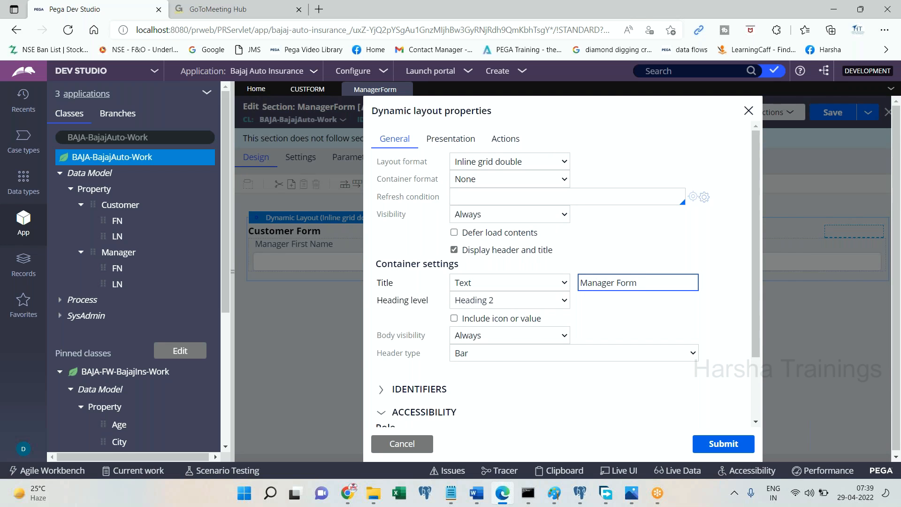
Set the dynamic layout's format to Other with "Stacked with labels left", and save the ManagerForm section.
click(524, 162)
click(481, 237)
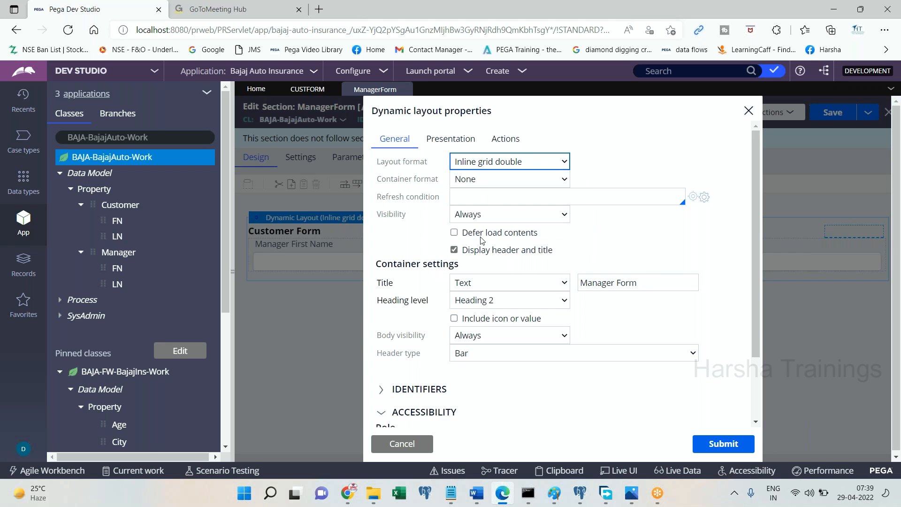
click(599, 165)
text(stacked)
click(636, 177)
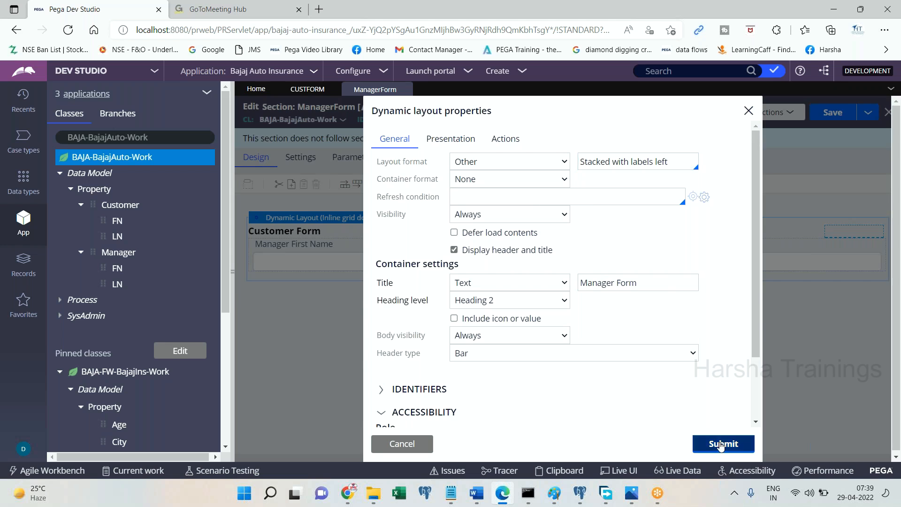
click(721, 444)
click(833, 114)
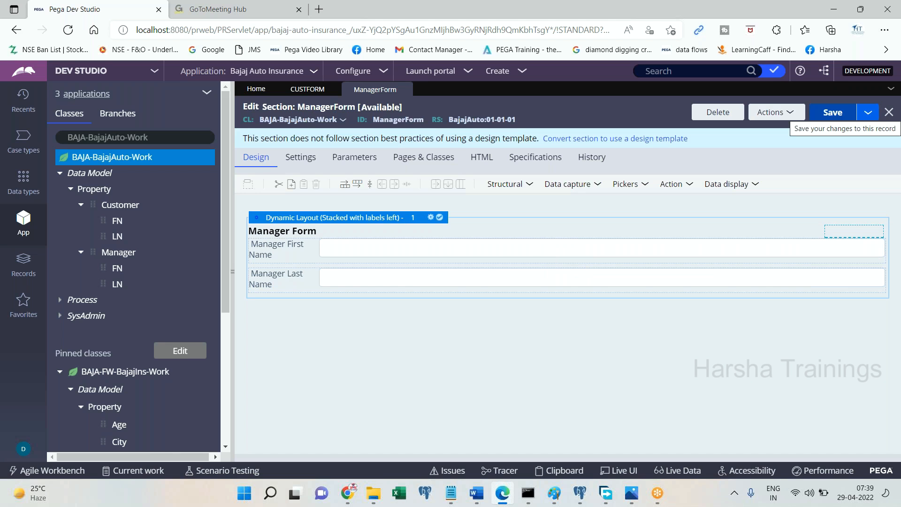
Create and open a new flow action labelled CustomerFA in the BAJA-BajajAuto-Work class.
right_click(107, 158)
mouse_move(124, 176)
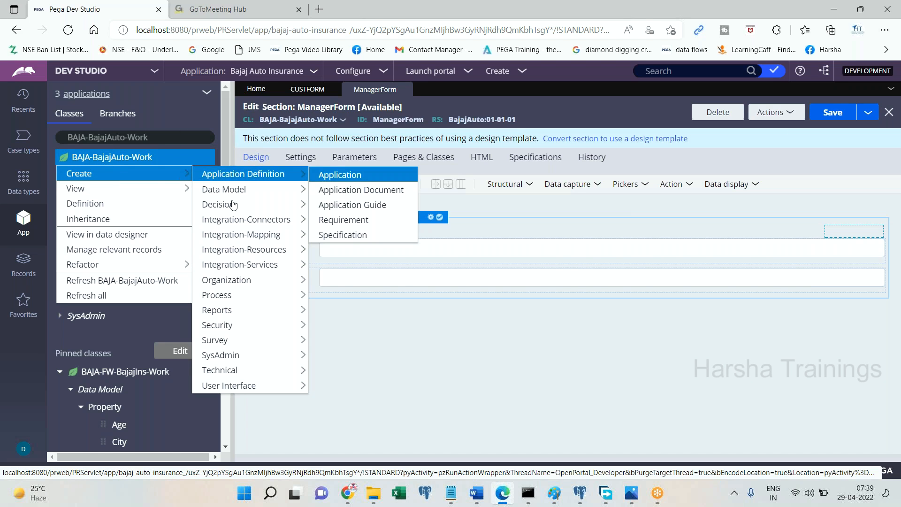
mouse_move(237, 306)
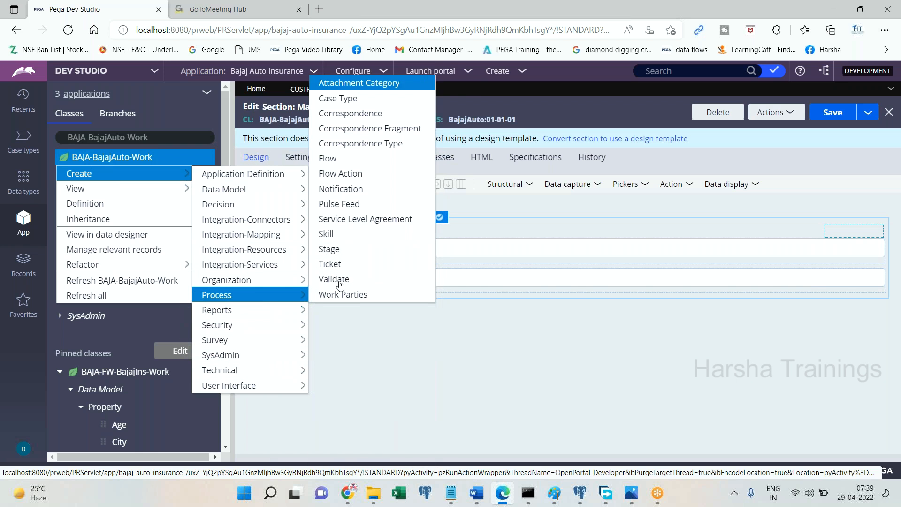
click(334, 178)
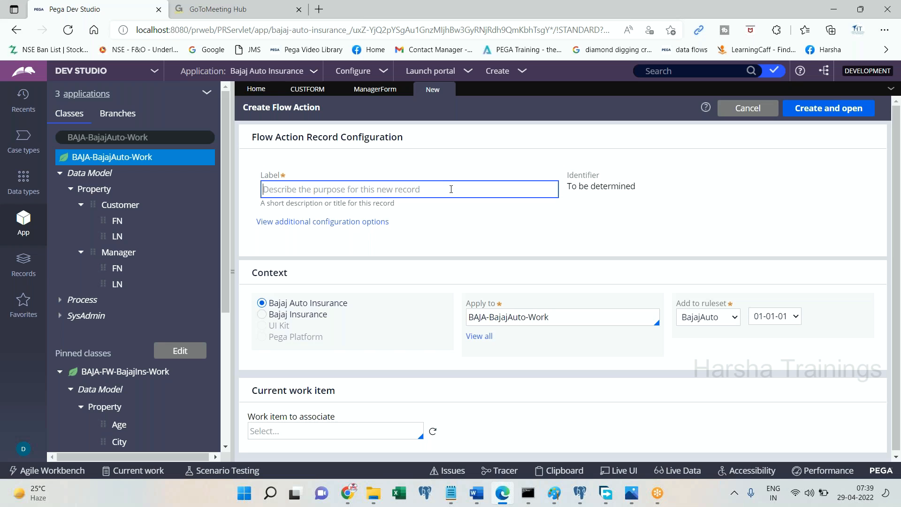
text(CustomerFA)
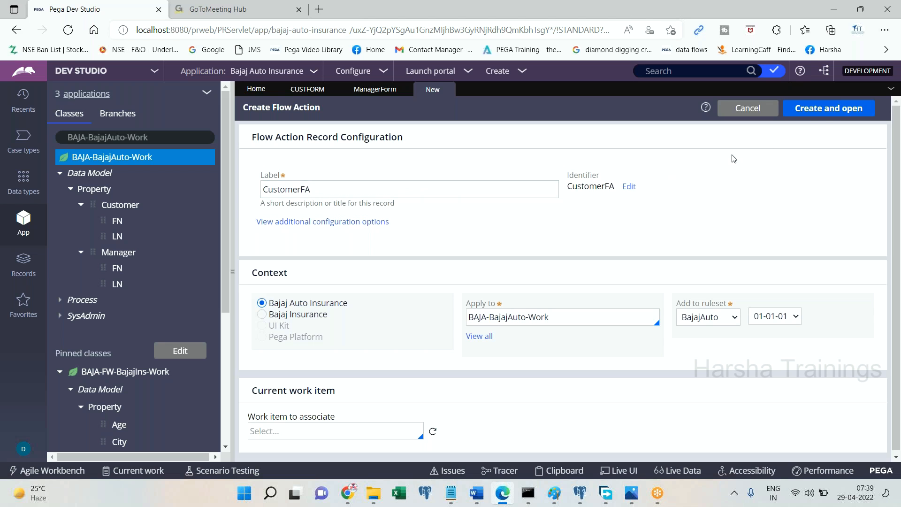
click(816, 109)
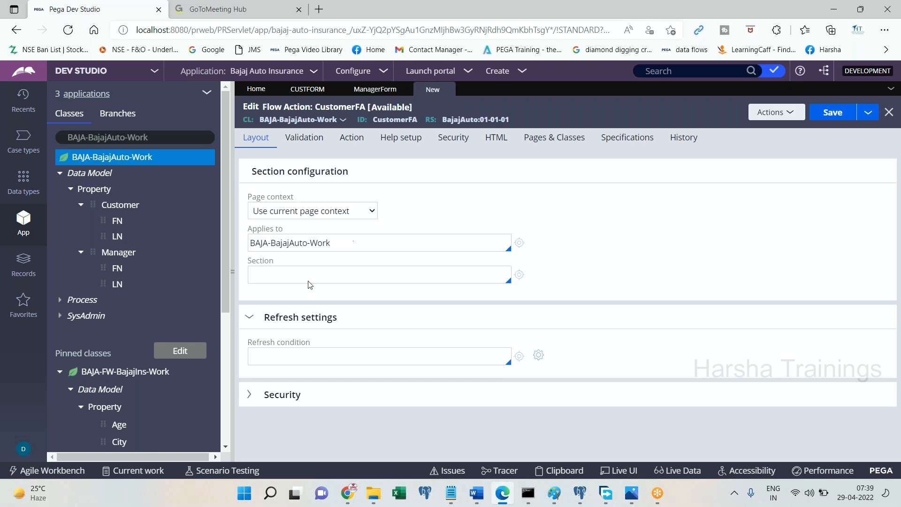
Assign the CUSTFORM section to the CustomerFA flow action and save it.
text(c)
key(Down)
key(Return)
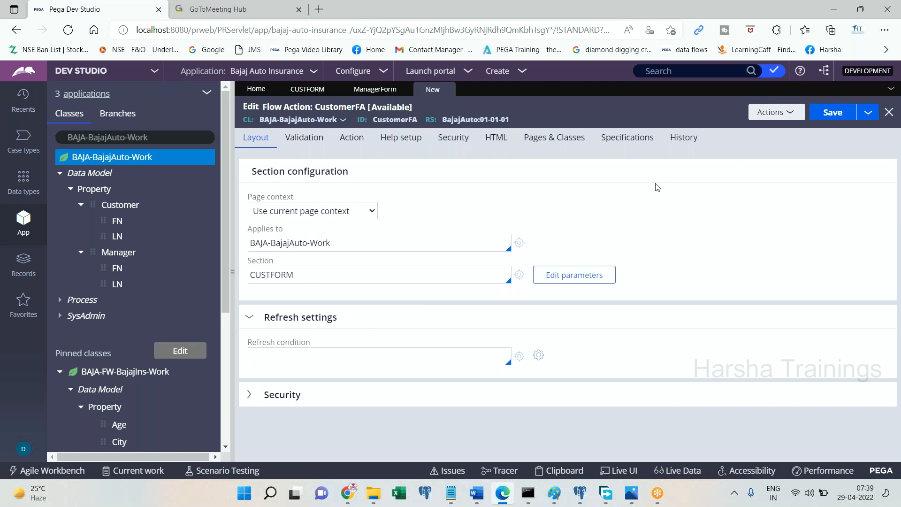
click(837, 113)
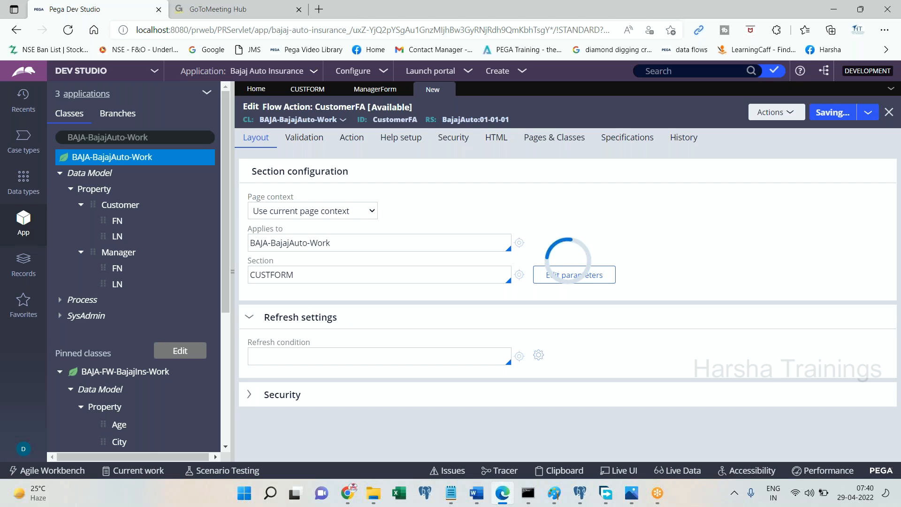
Save the CustomerFA flow action as a new flow action labelled ManagerFA, and create and open it.
click(868, 112)
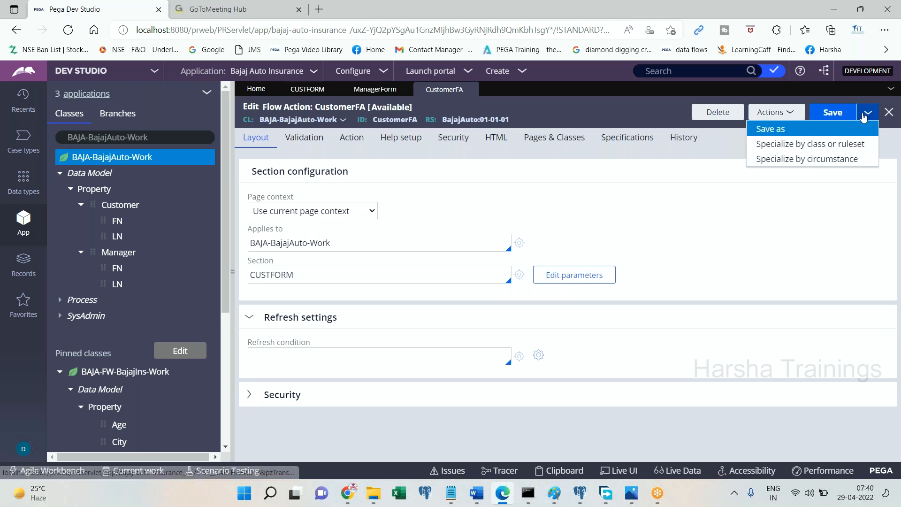
click(775, 127)
double_click(292, 201)
text(ManagerFA)
key(Tab)
click(837, 108)
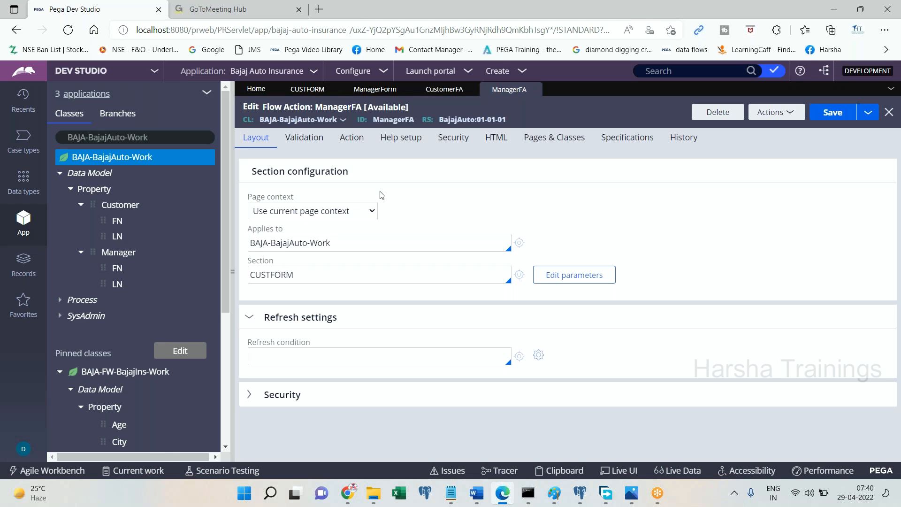
Replace the ManagerFA flow action's section with ManagerForm and save the rule.
double_click(285, 279)
text(Ma)
key(Down)
key(Return)
click(835, 115)
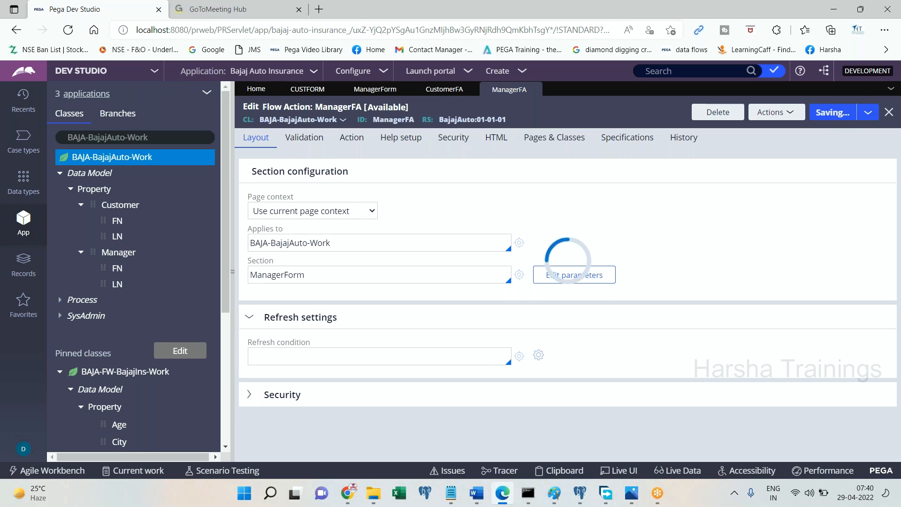
Create and open a new flow labelled ExampleFlow in the BAJA-BajajAuto-Work class.
right_click(135, 156)
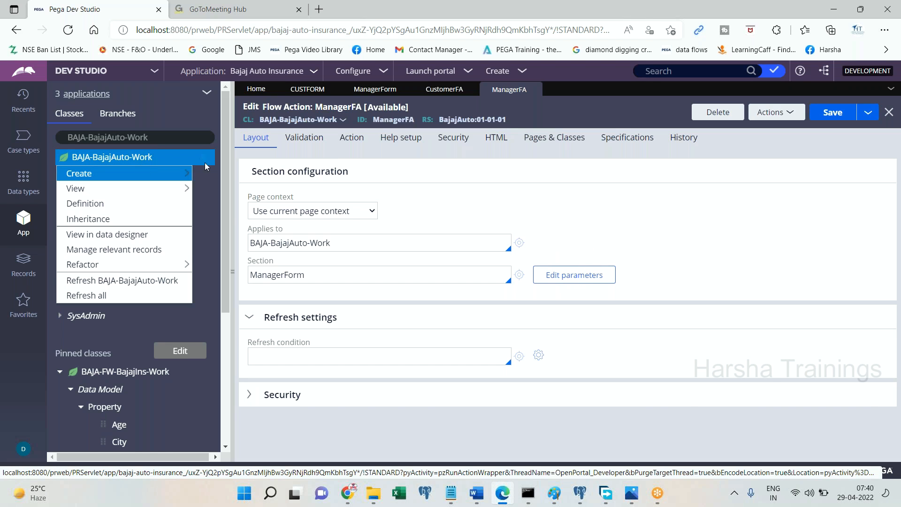
mouse_move(183, 173)
mouse_move(231, 295)
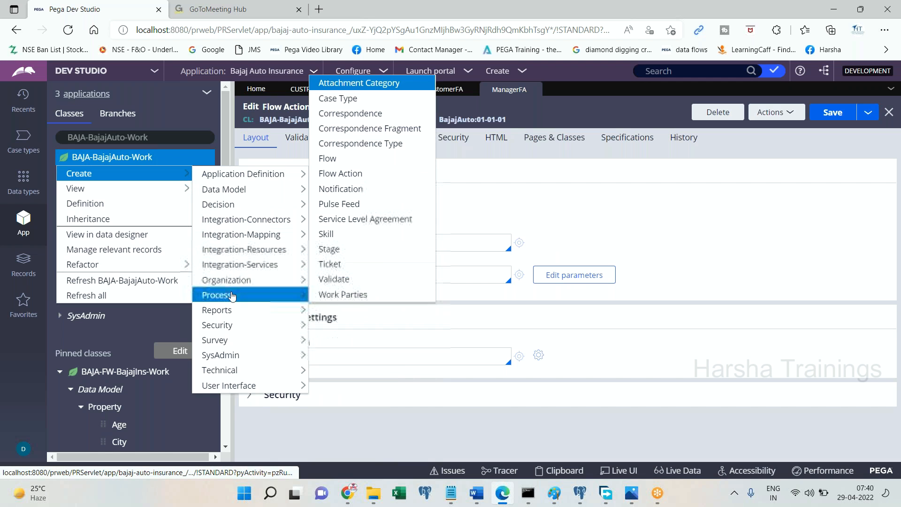
click(328, 159)
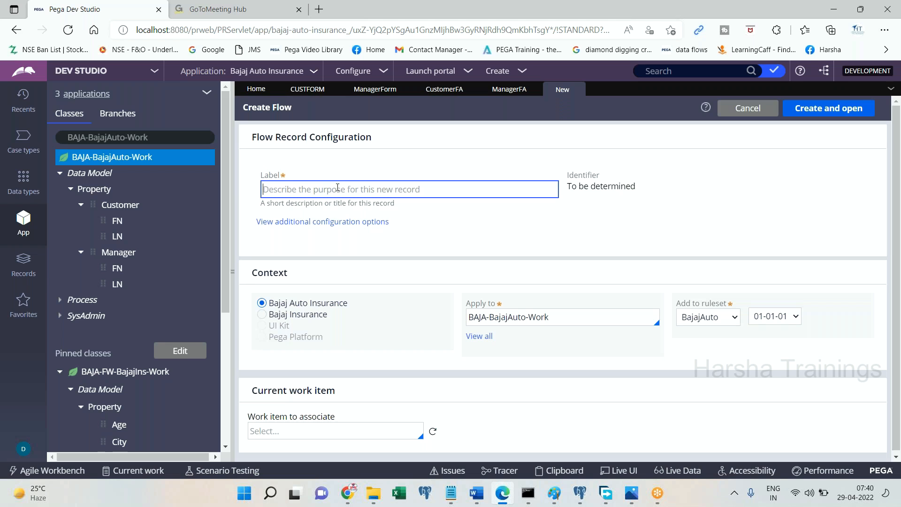
text(ExampleFlow)
key(Tab)
click(824, 109)
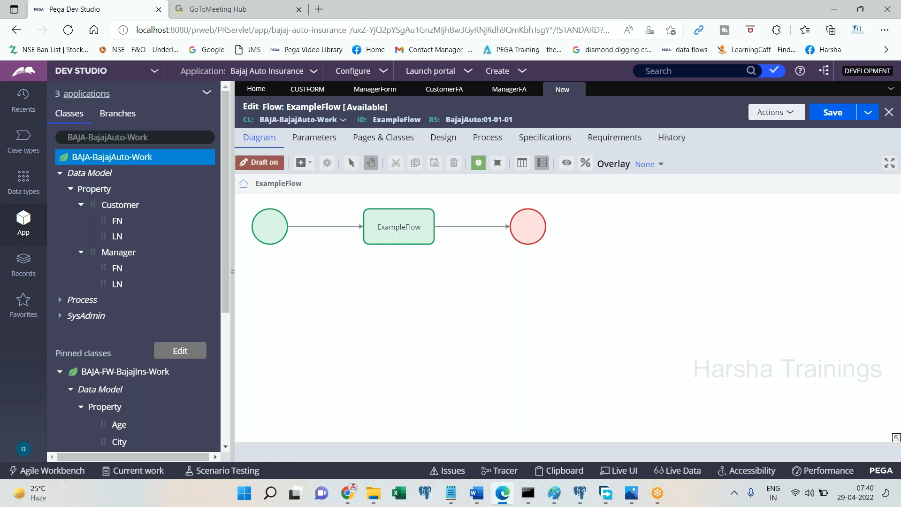
Add a second assignment below the ExampleFlow assignment, and connect it between that assignment and the end shape.
click(310, 163)
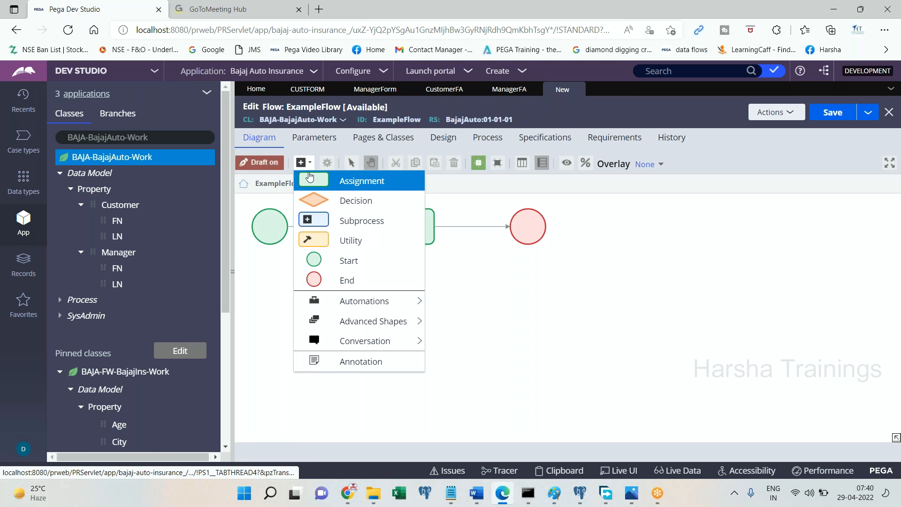
click(314, 182)
click(499, 227)
drag(509, 227, 385, 317)
drag(447, 315, 557, 315)
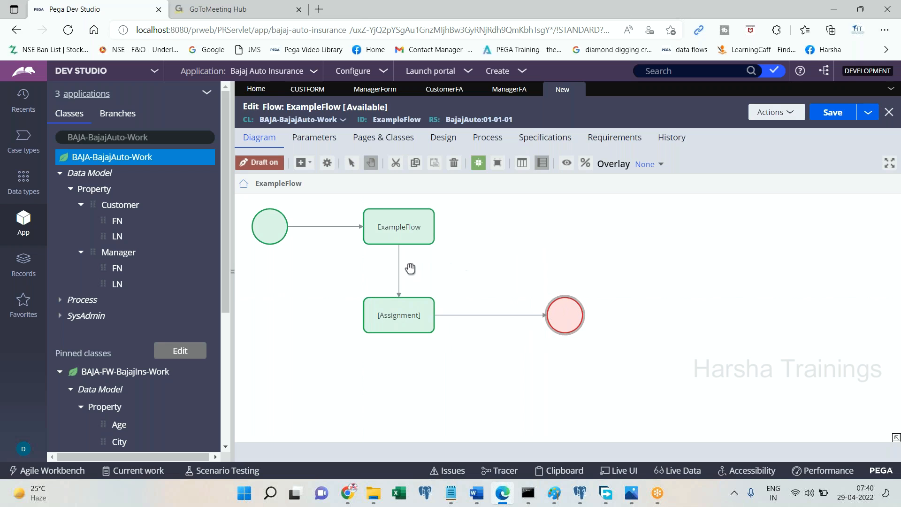
Rename the first assignment as Customer and the second assignment as Manager.
double_click(398, 226)
text(C)
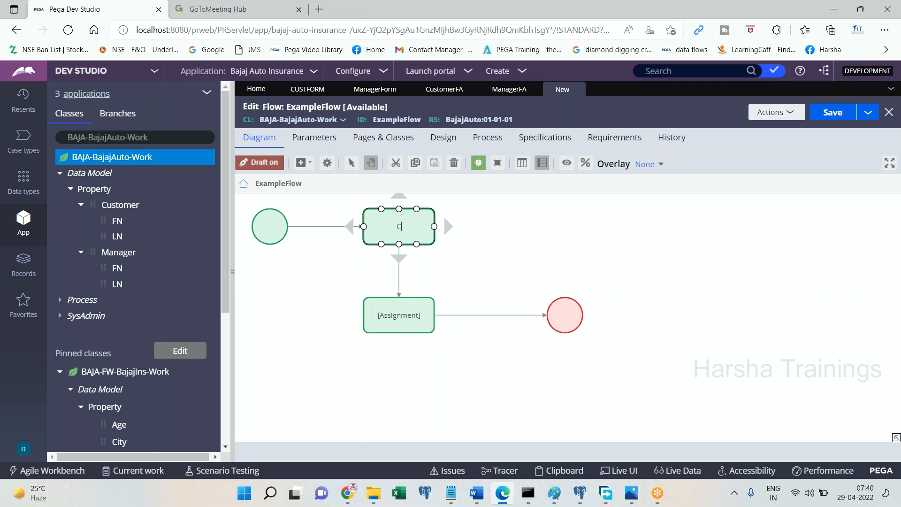
text(ustomer)
click(392, 300)
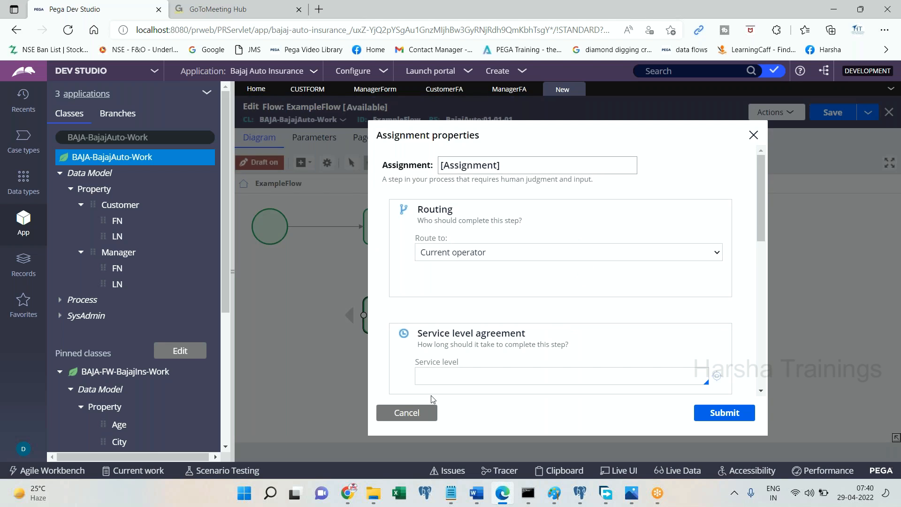
click(404, 410)
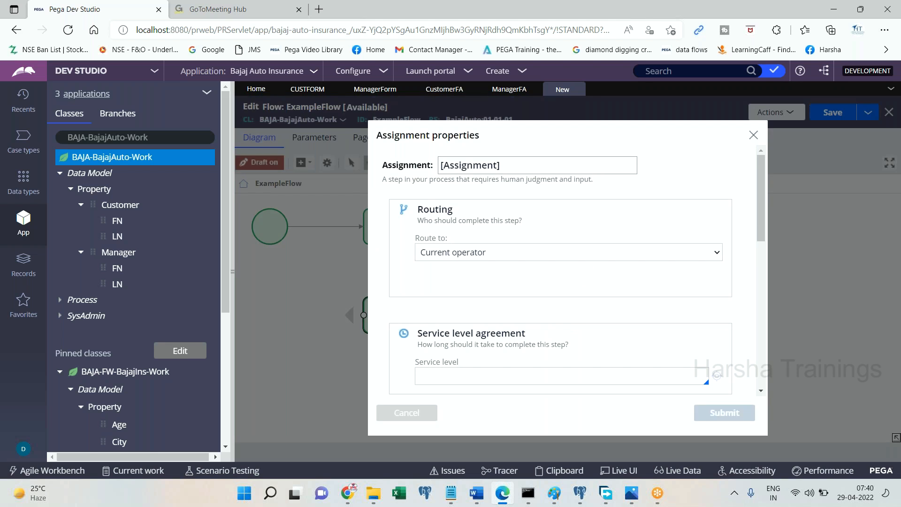
double_click(408, 321)
text(Manager)
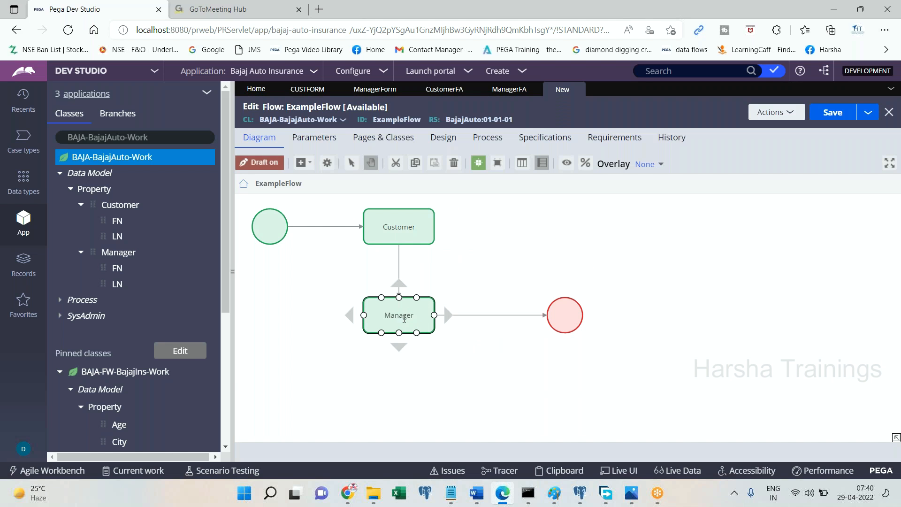
Assign the CustomerFA flow action to the connector from Customer to Manager.
double_click(398, 263)
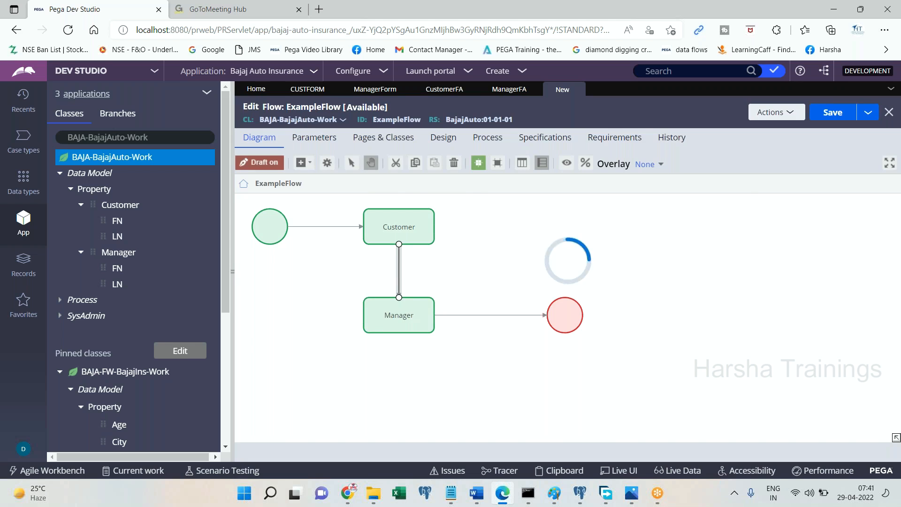
double_click(450, 259)
key(BackSpace)
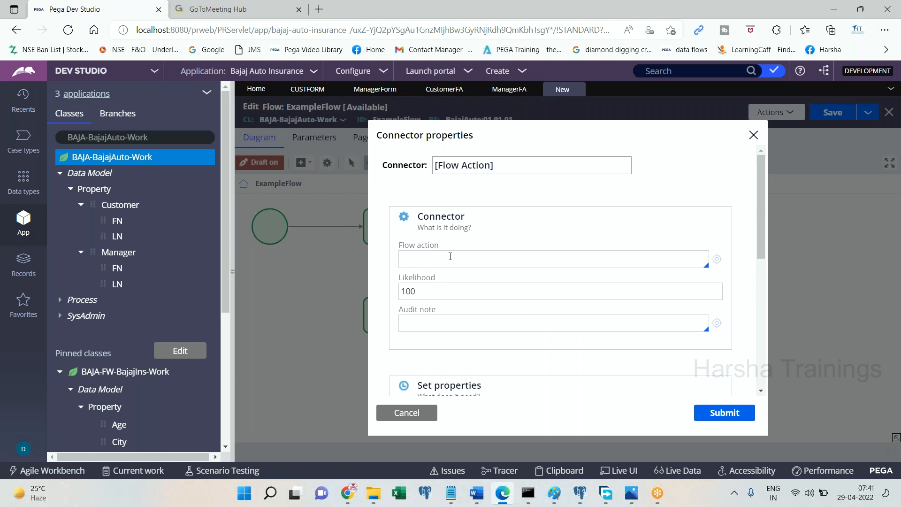
text(cs)
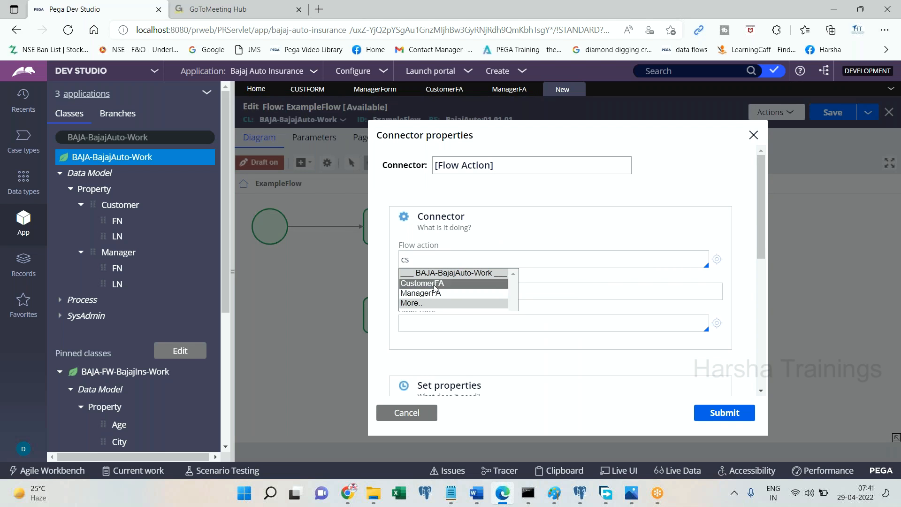
click(437, 282)
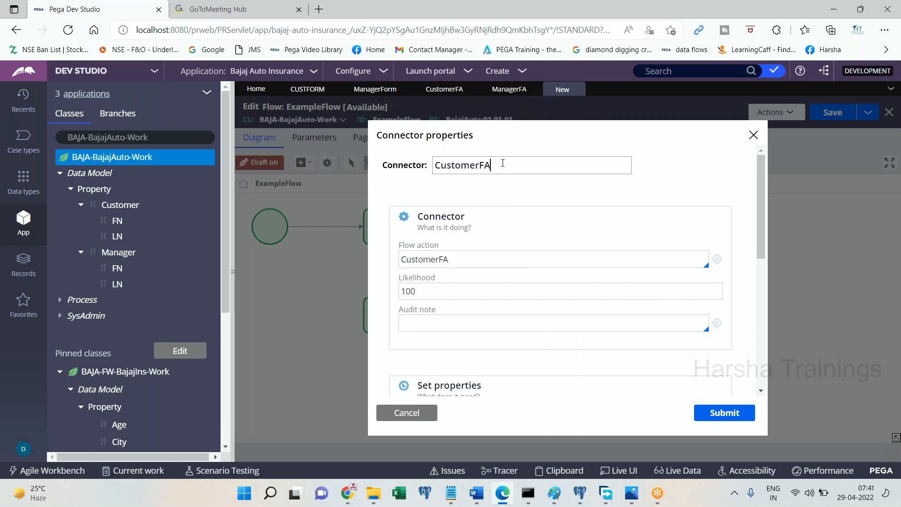
click(722, 416)
Assign the ManagerFA flow action to the connector from Manager to the end shape, and save the flow with draft off.
double_click(473, 315)
click(460, 262)
text(Ma)
key(Return)
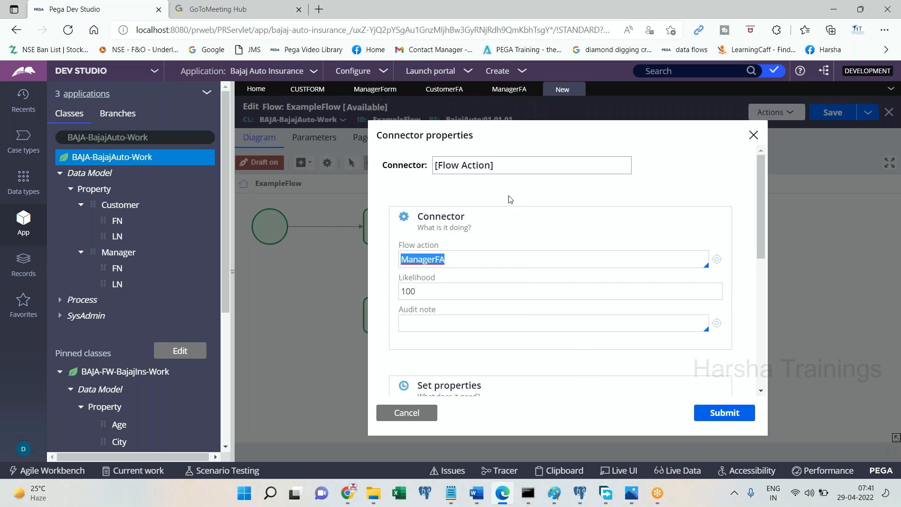
click(718, 413)
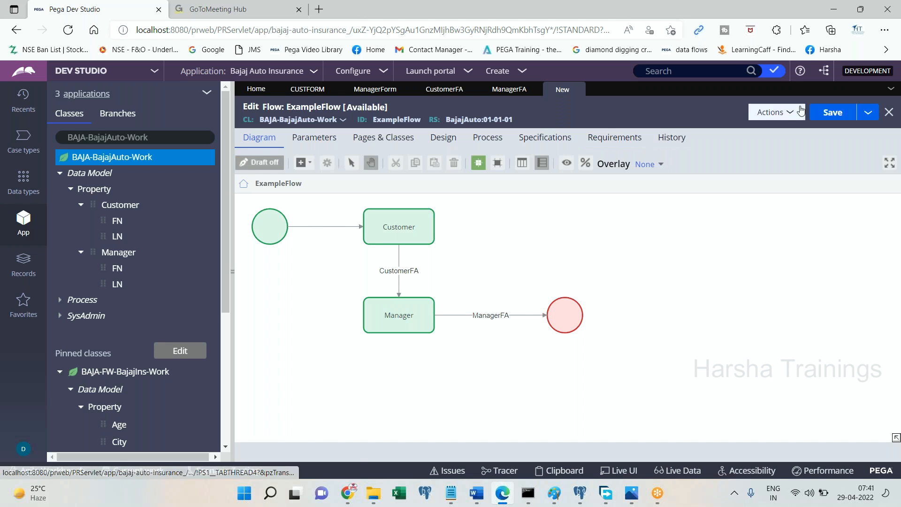
click(832, 112)
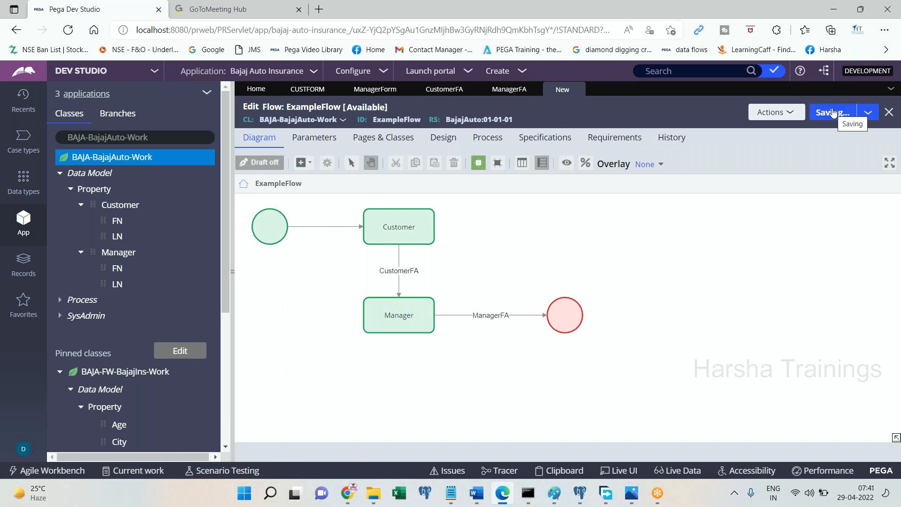
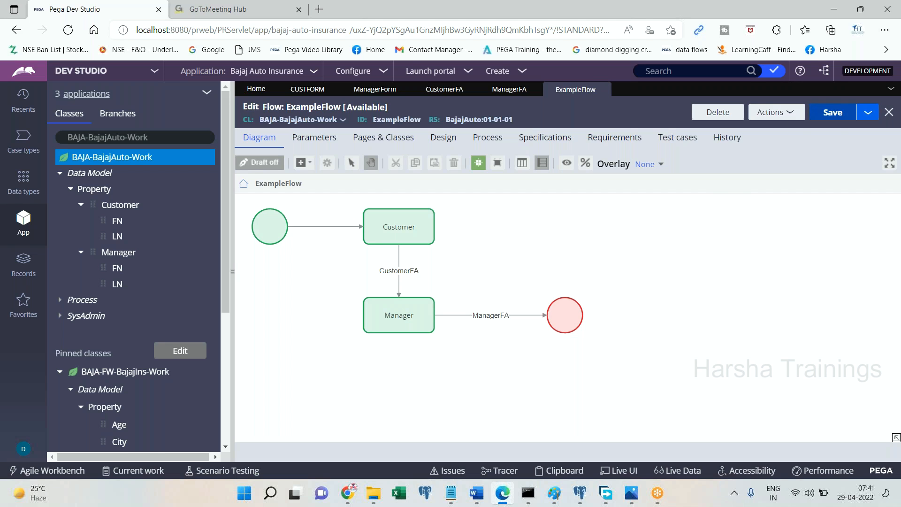
Close ExampleFlow, refresh the BAJA-BajajAuto-Work class, and reopen the flow from the class's process rules.
click(776, 112)
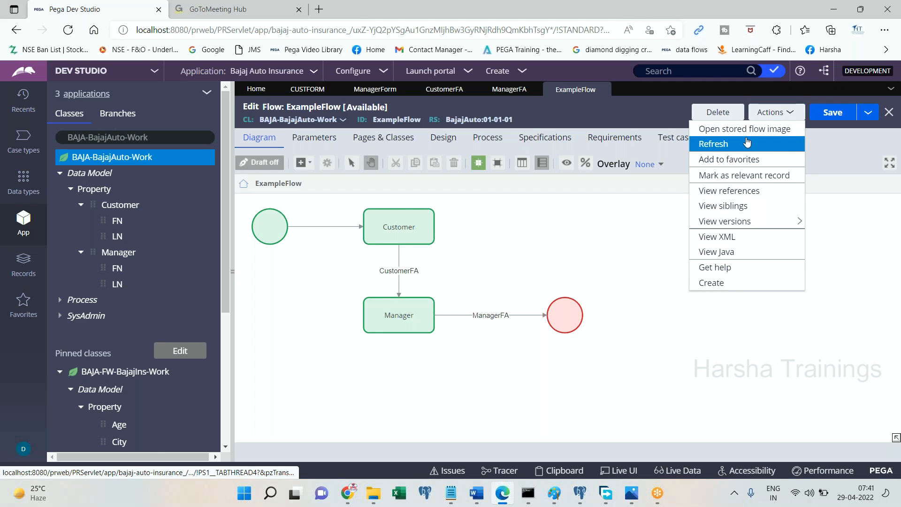
click(850, 196)
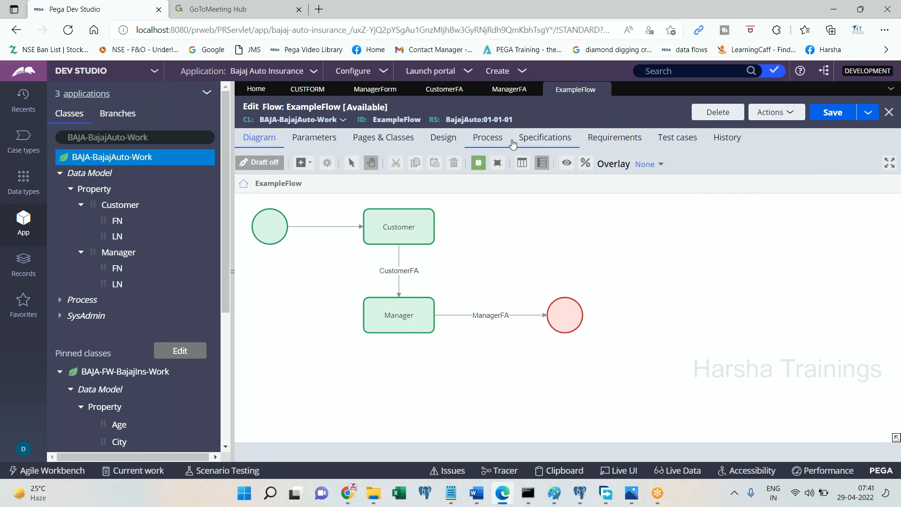
click(602, 90)
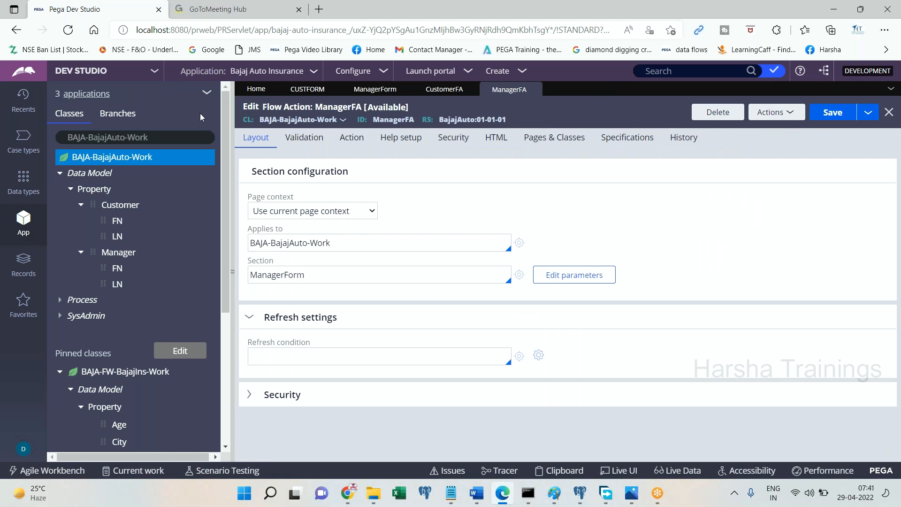
right_click(130, 160)
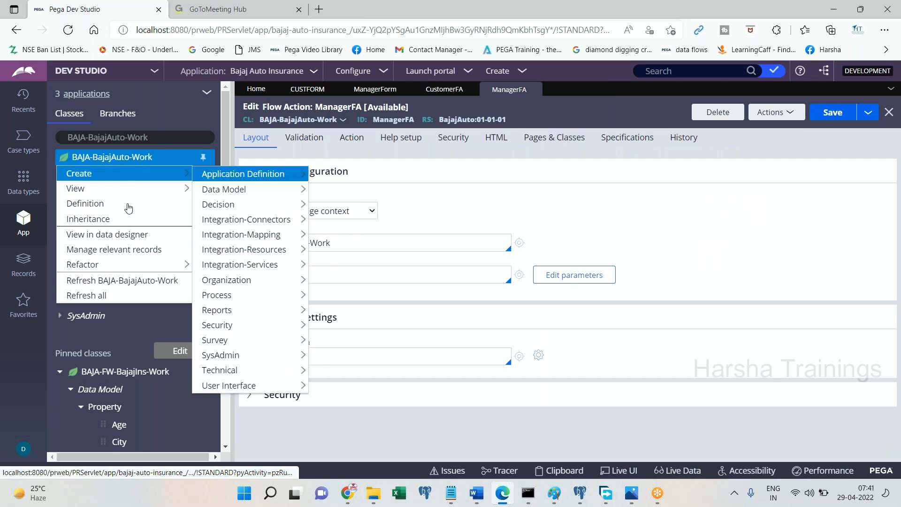
click(114, 282)
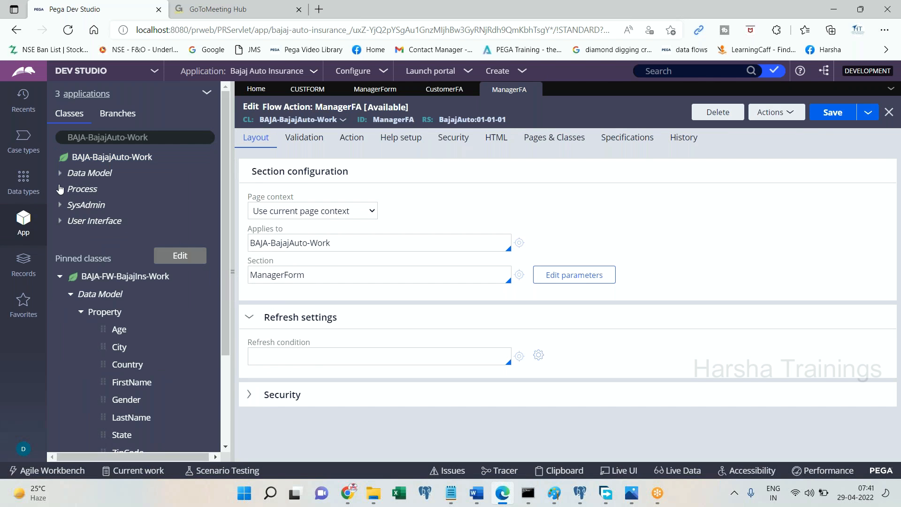
click(60, 188)
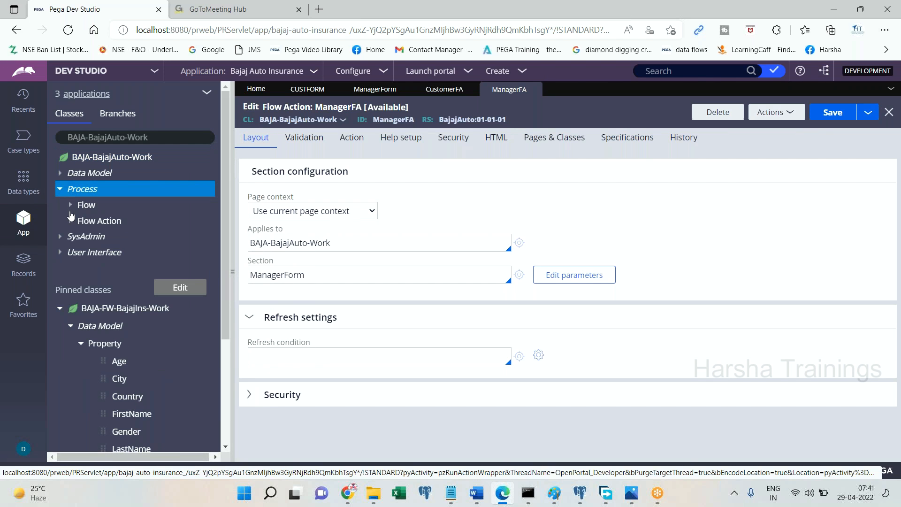
click(73, 210)
click(127, 244)
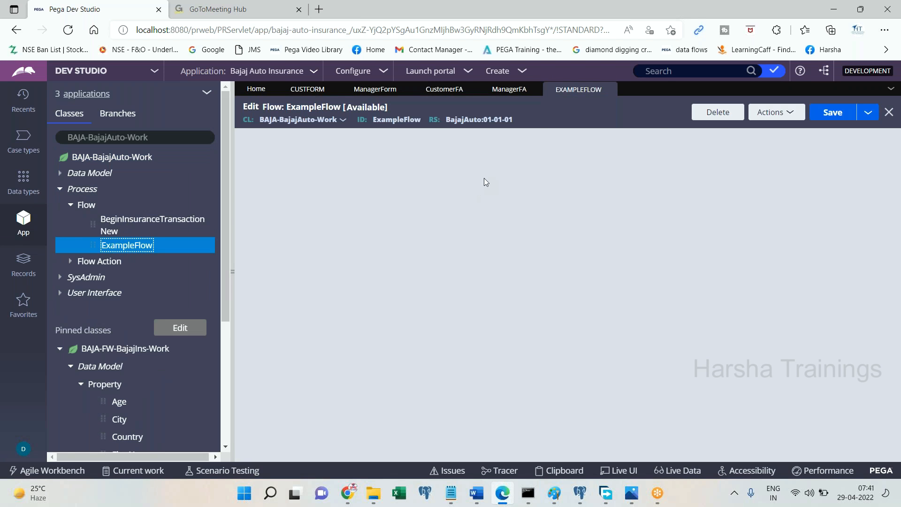
Configure the flow to create a new work object, skip the create harness and use the "pycase" work parties match, and save it.
click(480, 148)
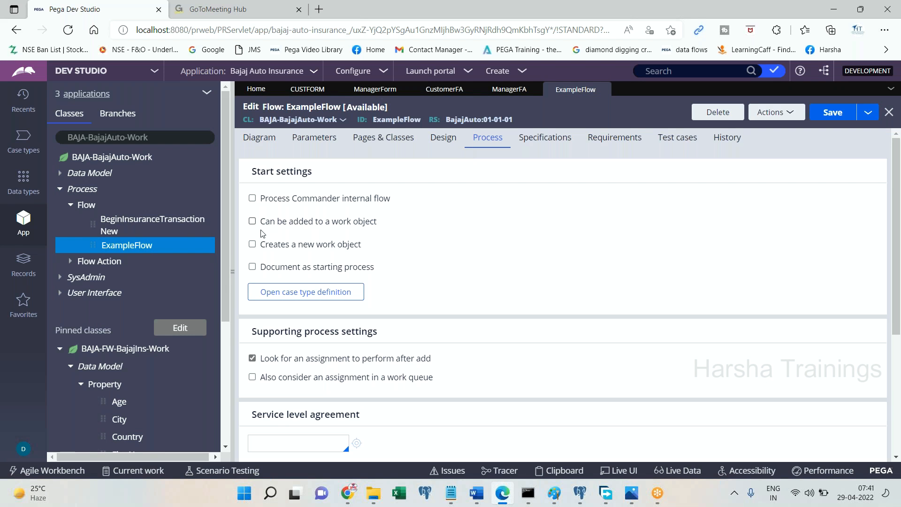
scroll(336, 276, down, 5)
click(336, 276)
double_click(335, 276)
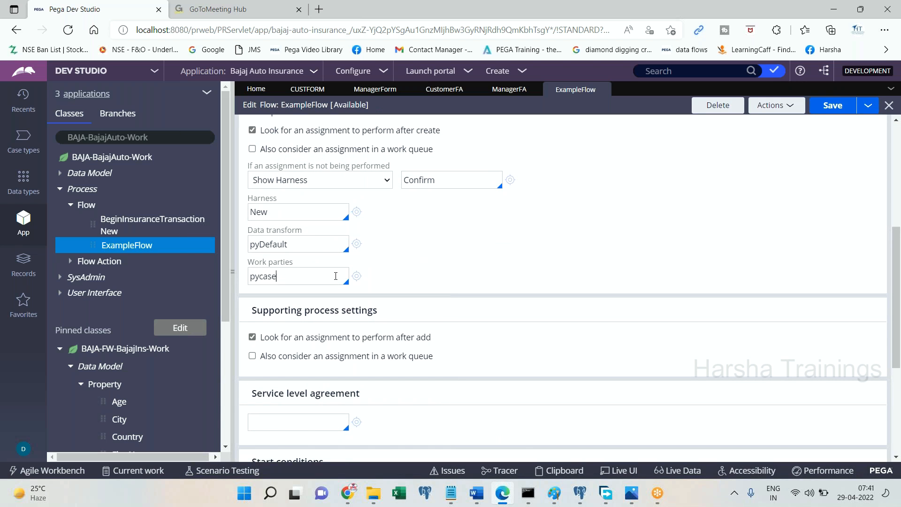
text(pycase)
key(Return)
click(840, 110)
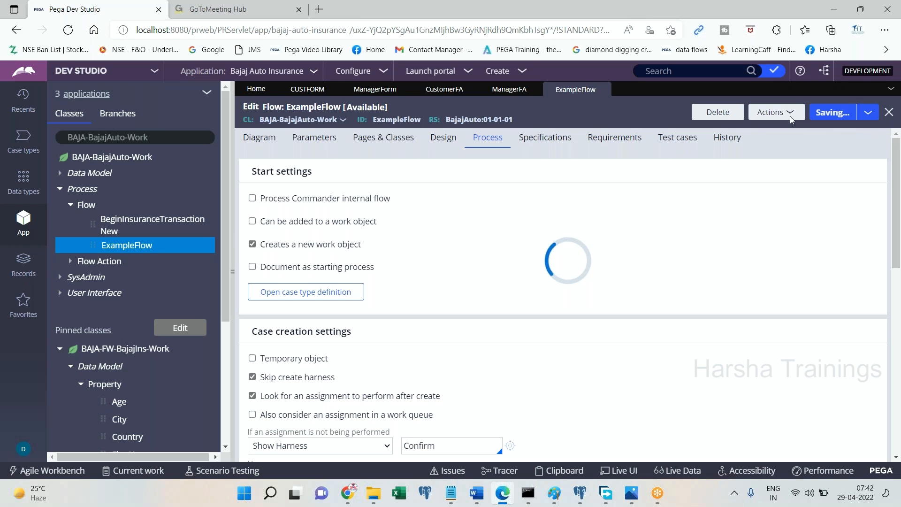
Run ExampleFlow and submit the Customer Form with the customer's first and last name.
click(776, 112)
click(723, 127)
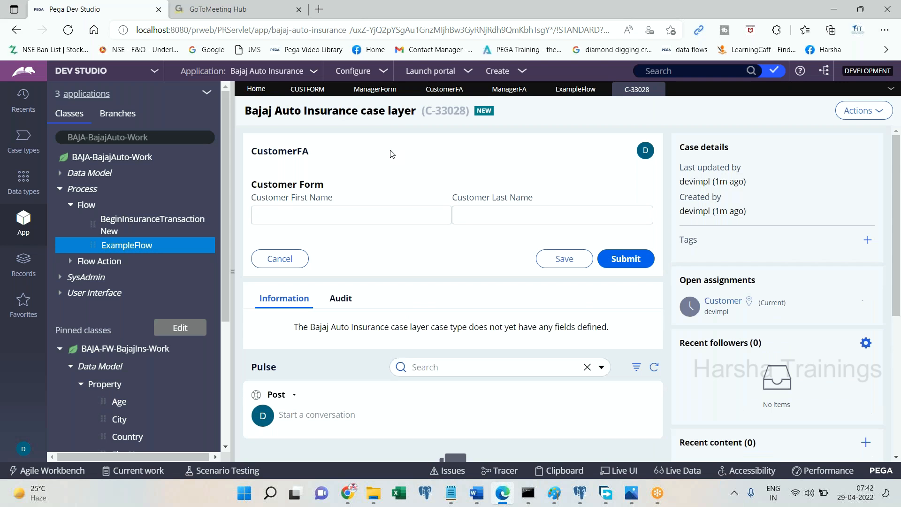
click(351, 215)
text(Jhansi)
key(Tab)
text(Lakshmi)
key(Tab)
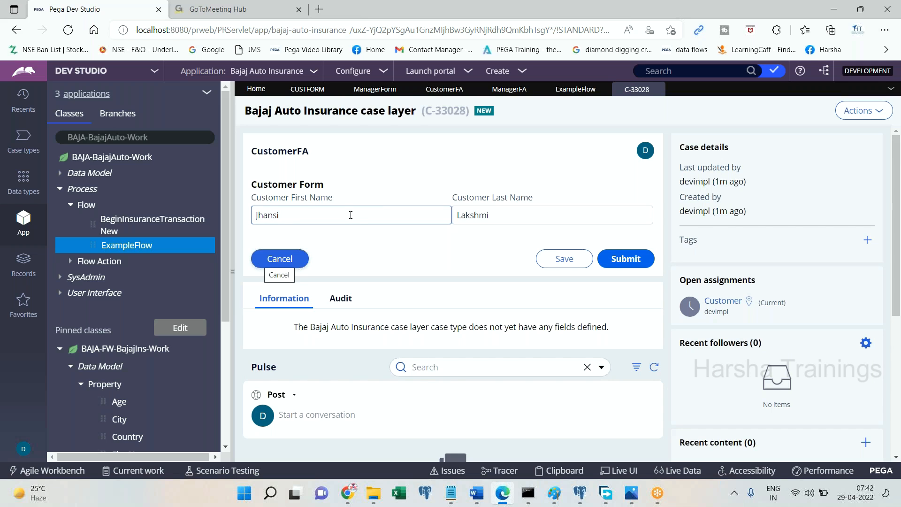
click(622, 259)
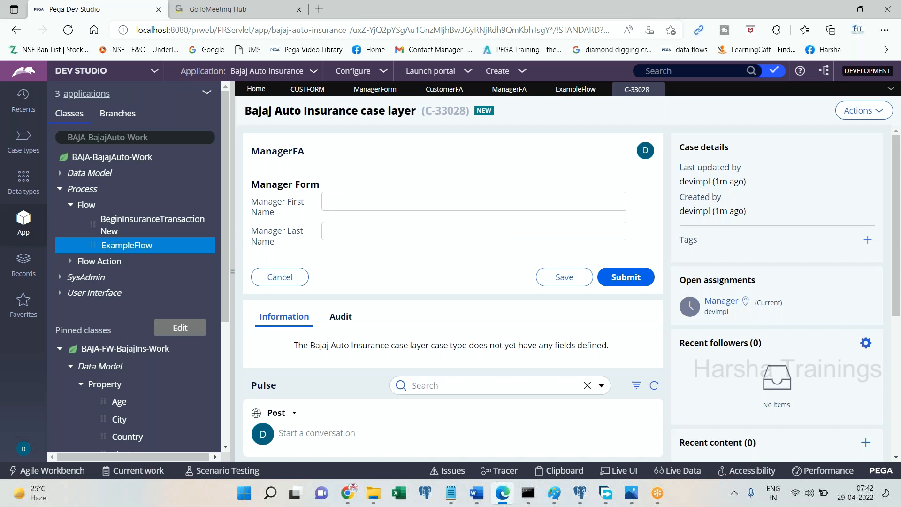
Fill in the manager's first and last name in the Manager Form and submit it.
click(470, 208)
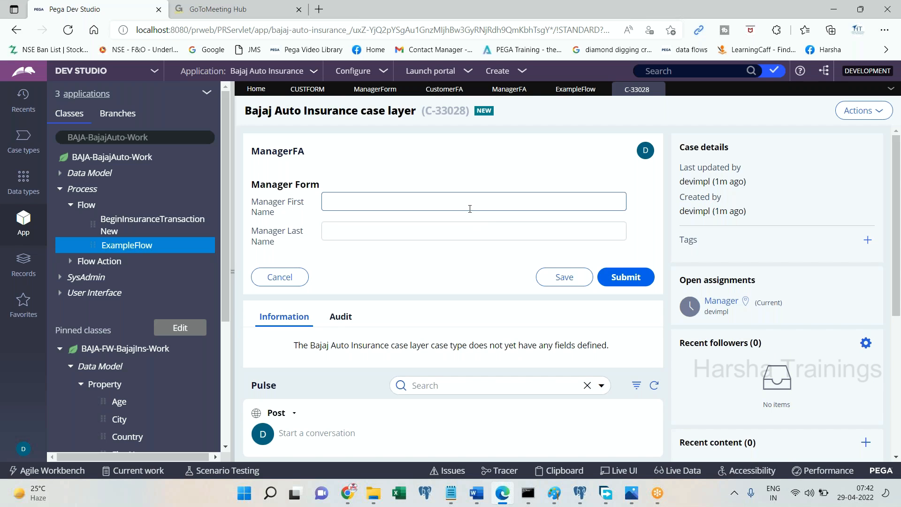
text(Bagath)
key(Tab)
text(Singh)
click(616, 277)
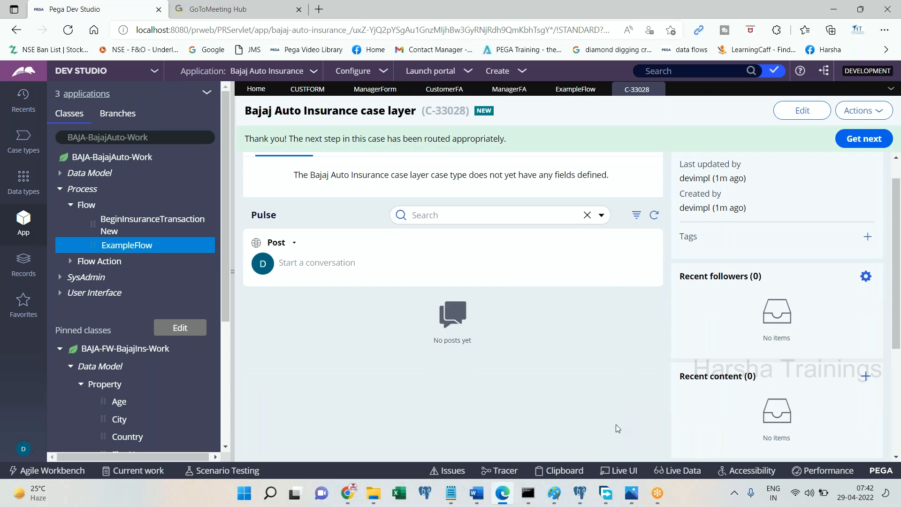
Open the clipboard for the submitted case and view the properties of pyWorkPage.
click(560, 470)
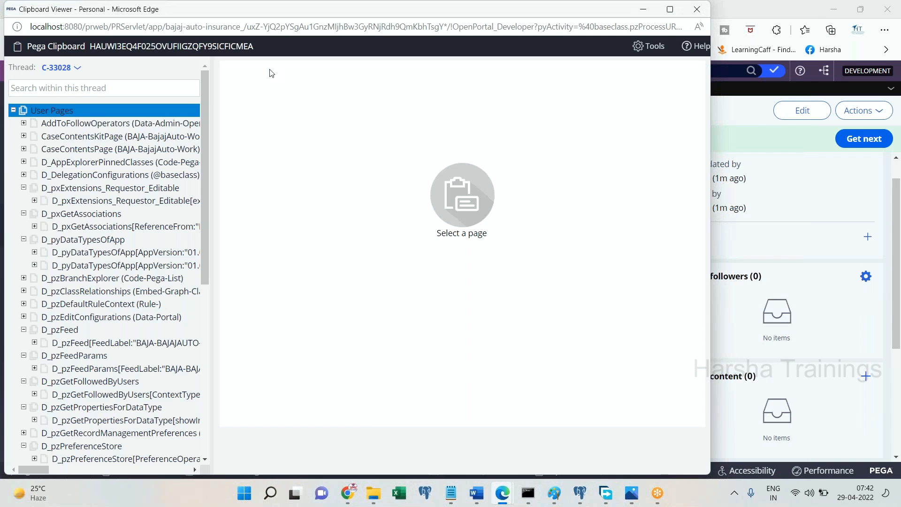
click(205, 302)
click(117, 357)
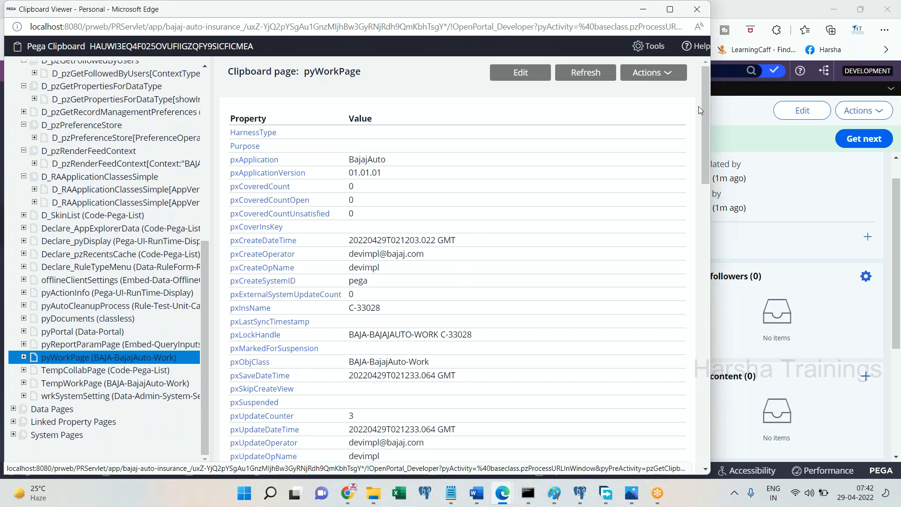
drag(707, 111, 670, 89)
drag(474, 105, 408, 323)
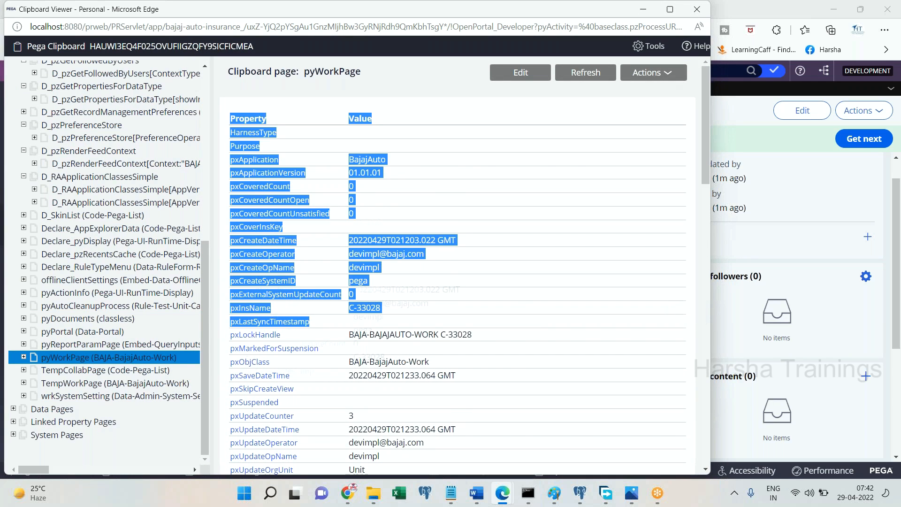
click(424, 94)
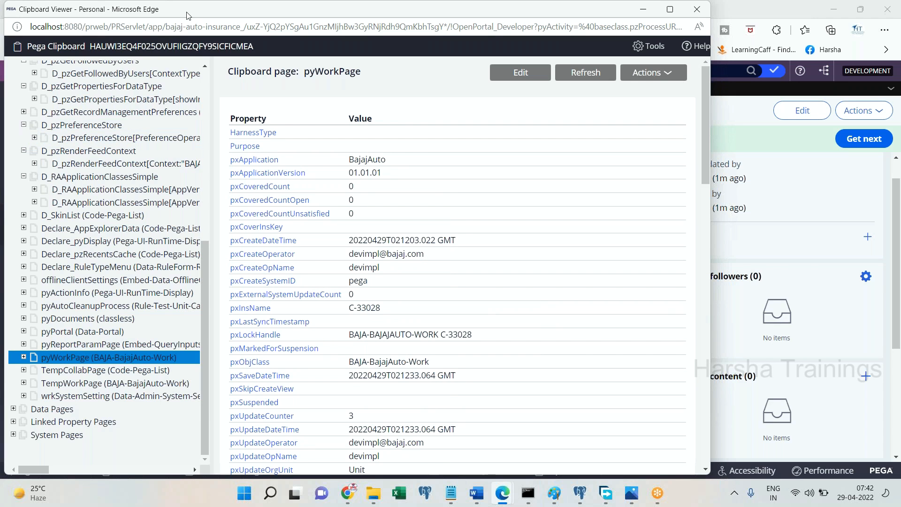
Look through the Customer and Manager properties in the data model of the BAJA-BajajAuto-Work class.
drag(199, 10, 509, 103)
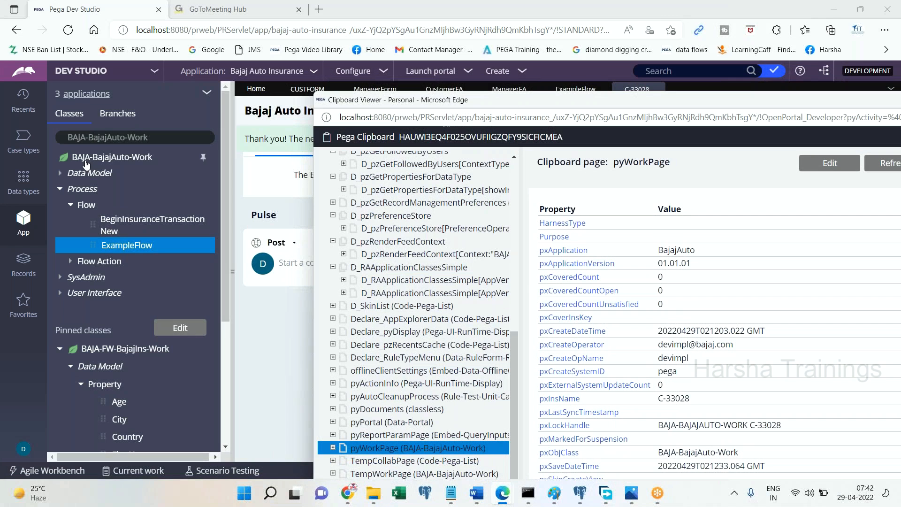
click(139, 138)
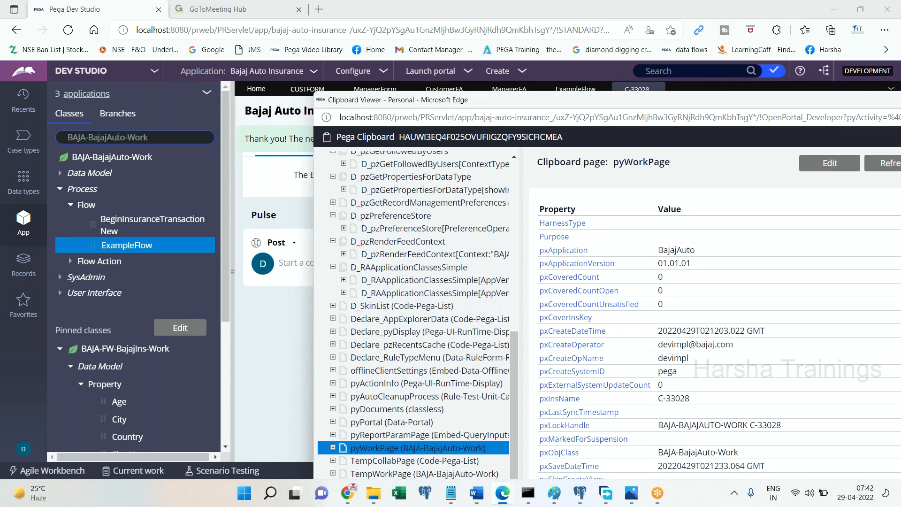
click(61, 188)
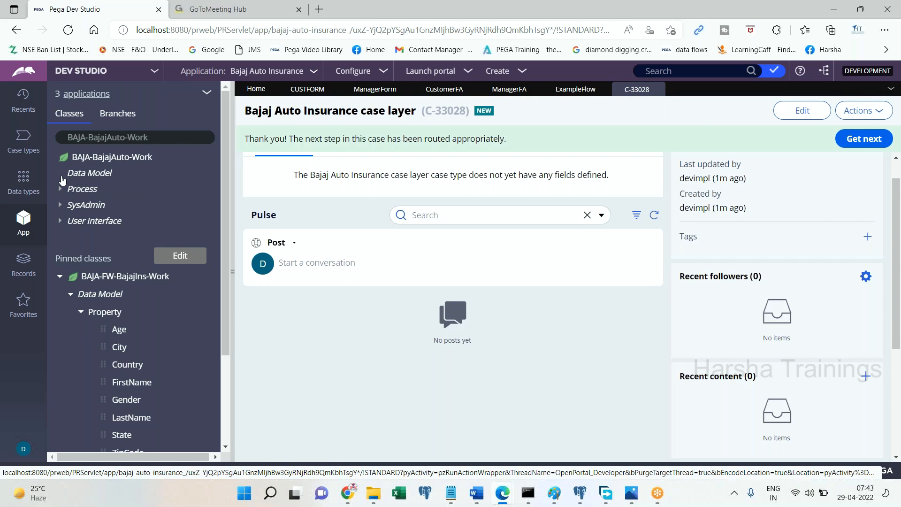
click(61, 176)
click(97, 190)
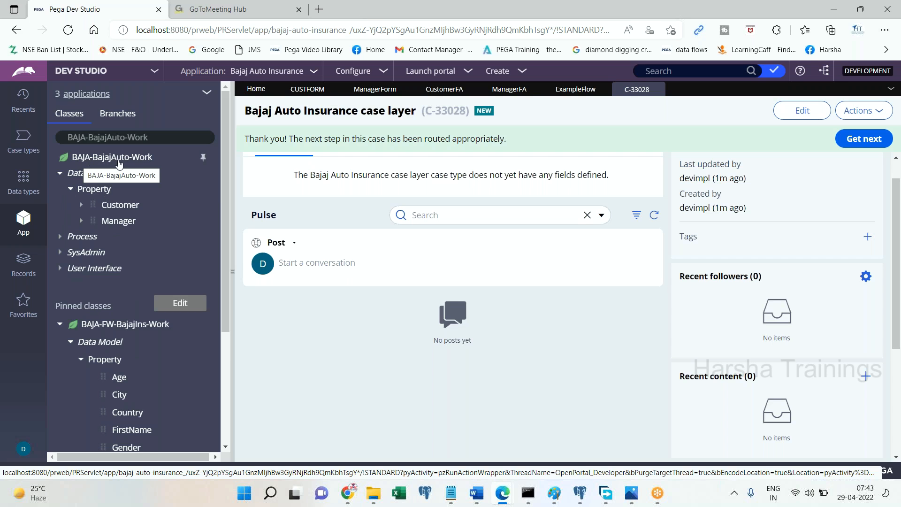
drag(164, 136, 52, 147)
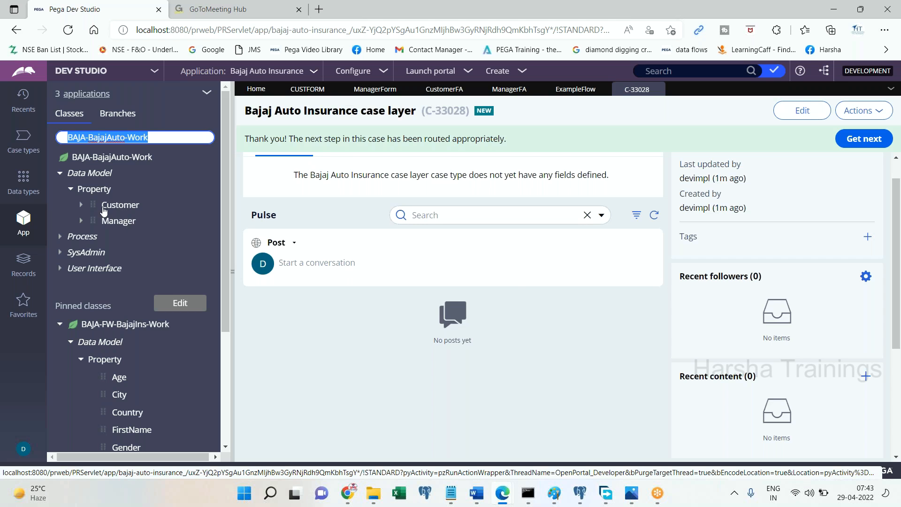
click(81, 205)
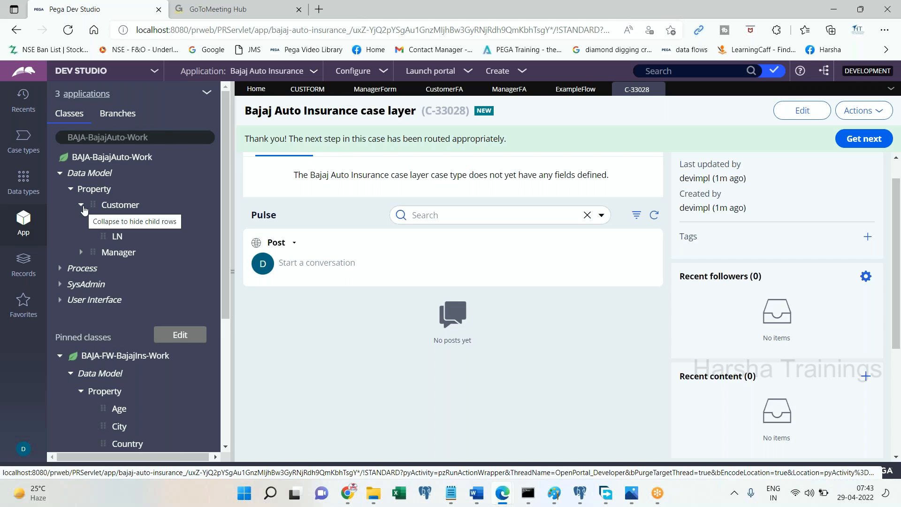
click(82, 207)
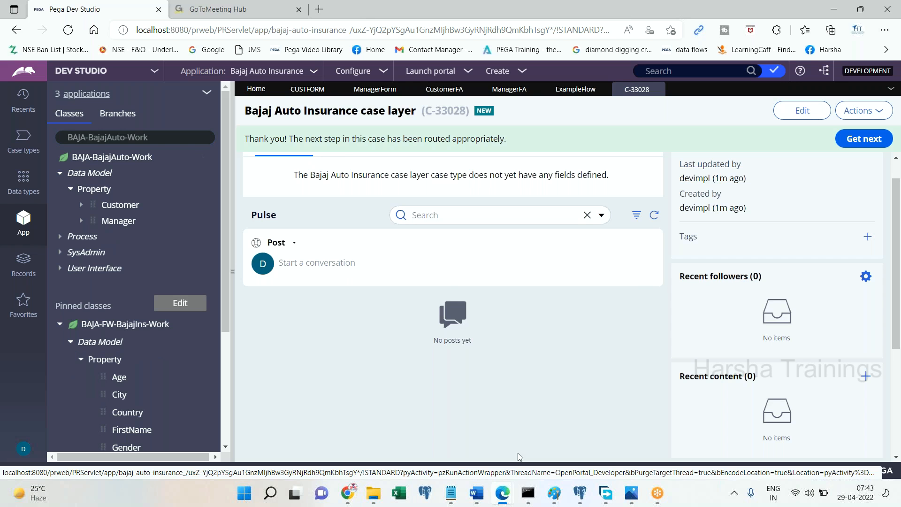
Return to the Clipboard Viewer, expand pyWorkPage and inspect its embedded Customer and Manager pages.
mouse_move(503, 494)
click(597, 450)
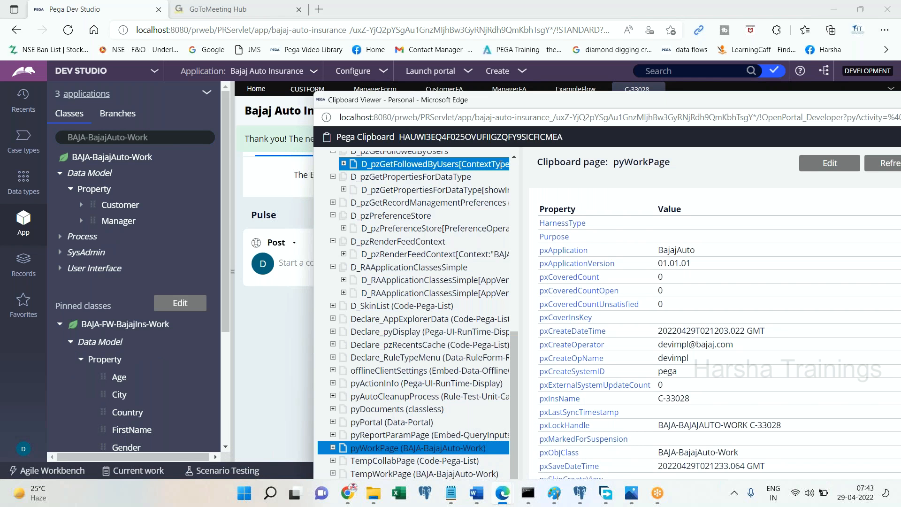
double_click(585, 99)
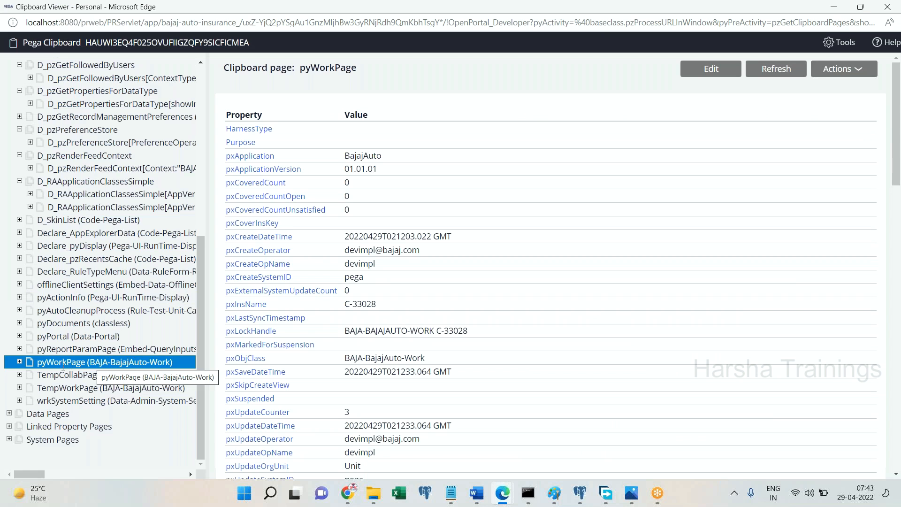
click(20, 362)
click(59, 375)
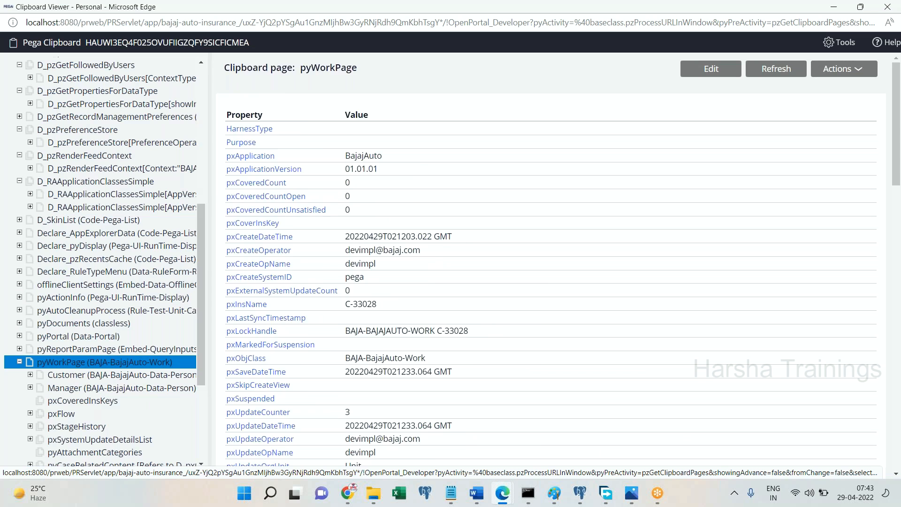
scroll(271, 345, down, 4)
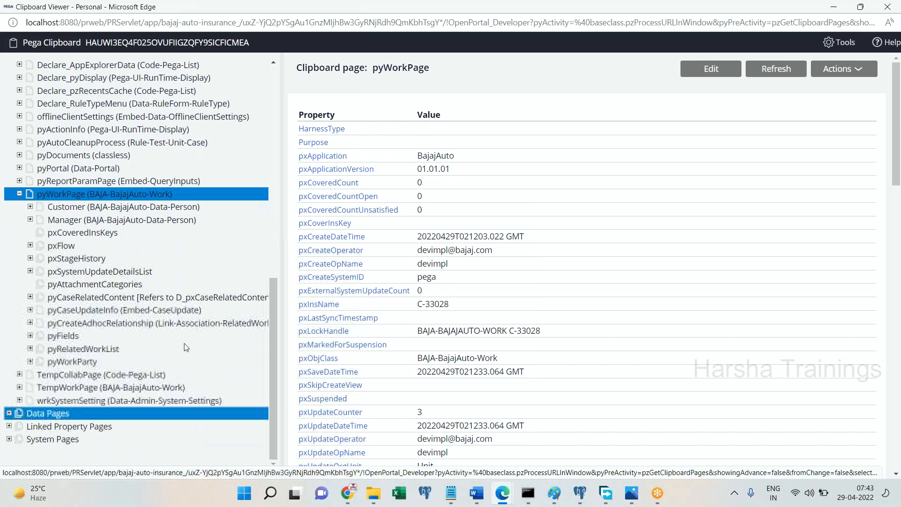
click(72, 210)
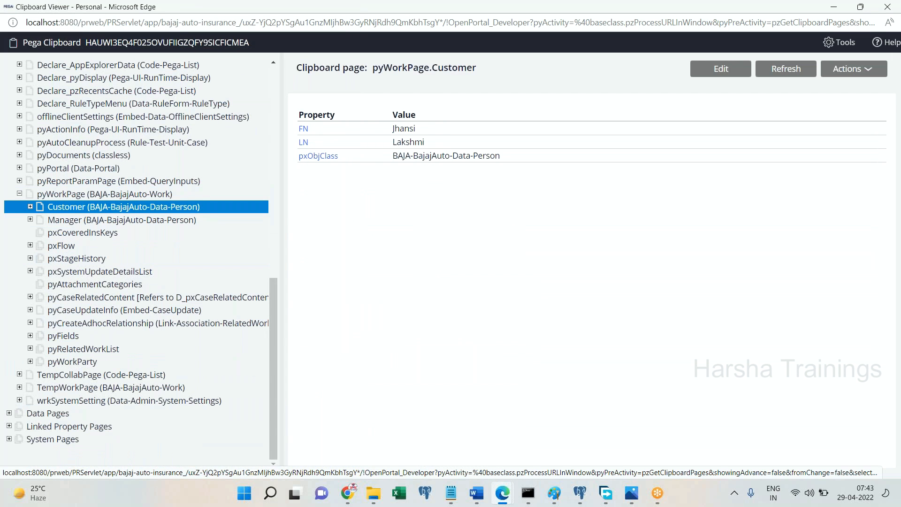
click(72, 219)
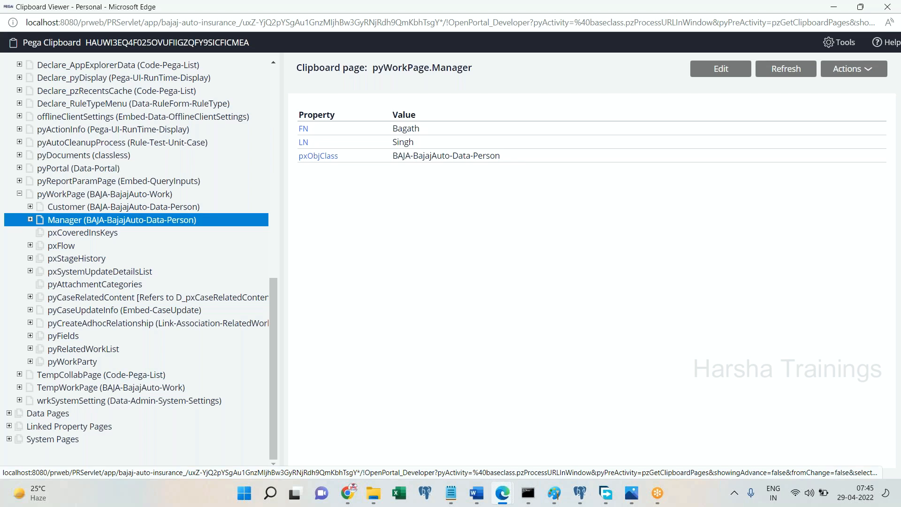
click(143, 236)
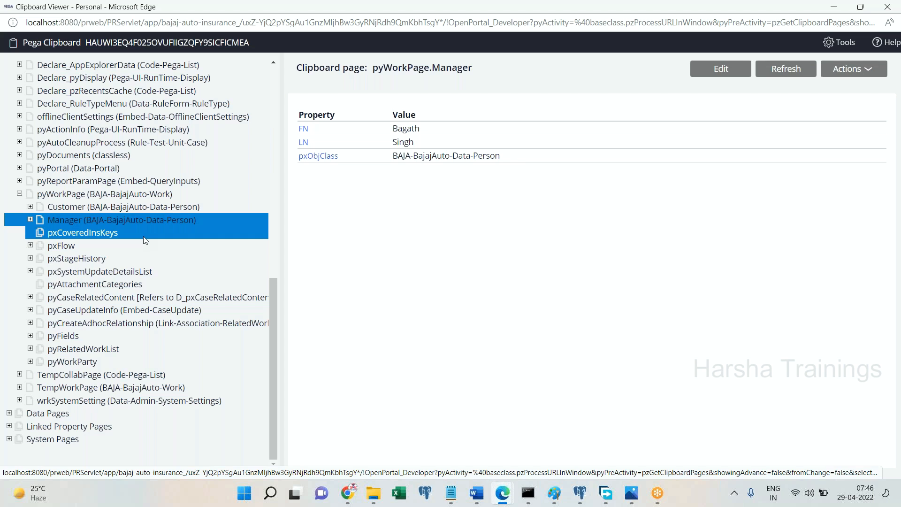
Minimize the Clipboard Viewer and expand the Customer and Manager properties of BAJA-BajajAuto-Work to show their FN and LN fields.
double_click(252, 11)
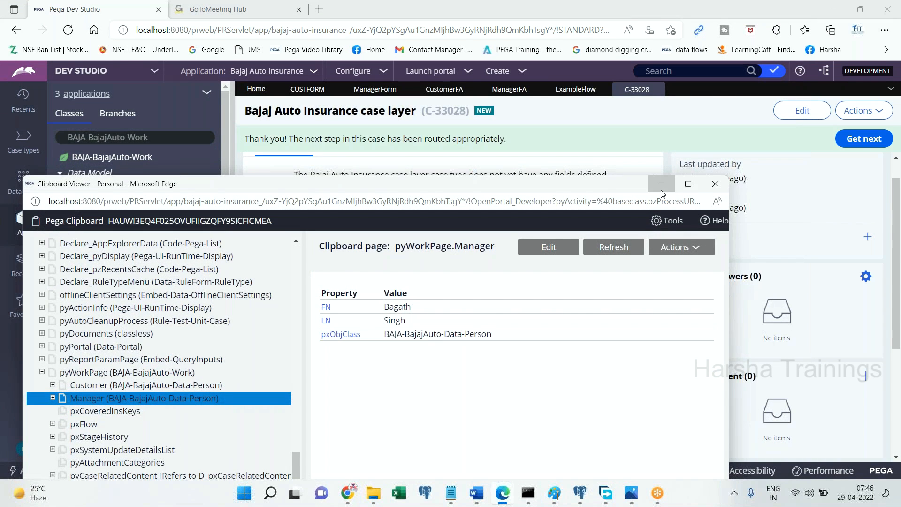
click(659, 187)
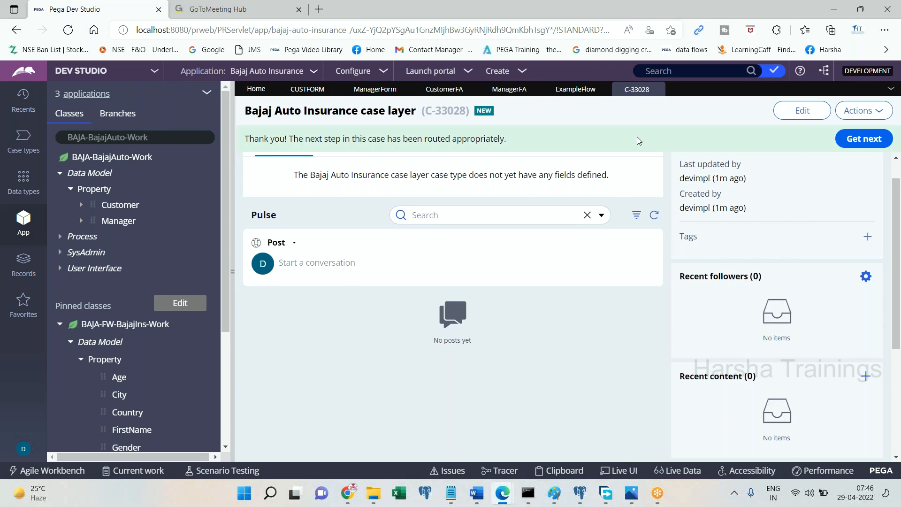
click(640, 18)
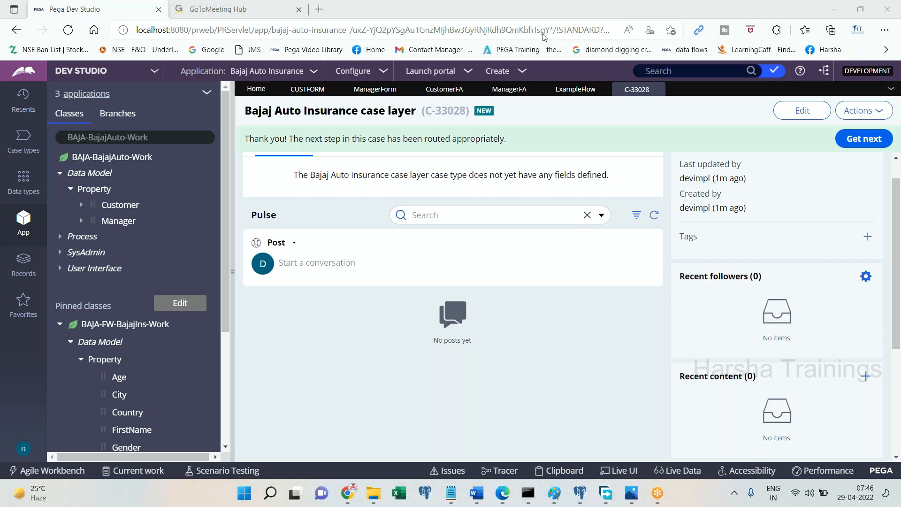
click(80, 205)
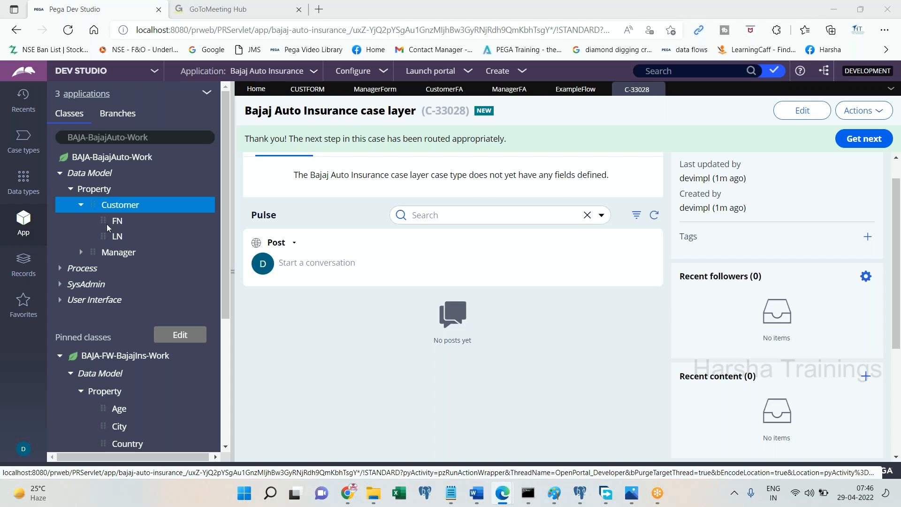
click(80, 252)
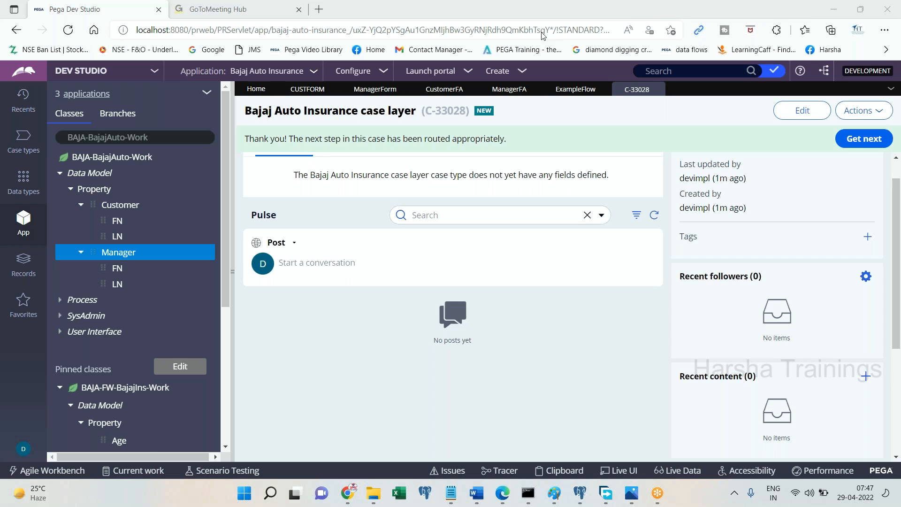
click(348, 314)
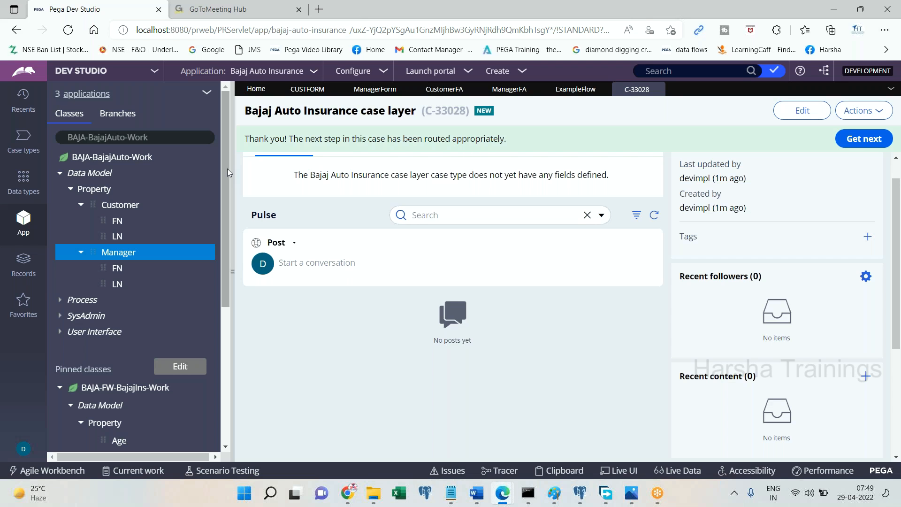
Switch to Paint and add the note (this class "Does not belong to class group) beside Person in the class diagram.
click(558, 493)
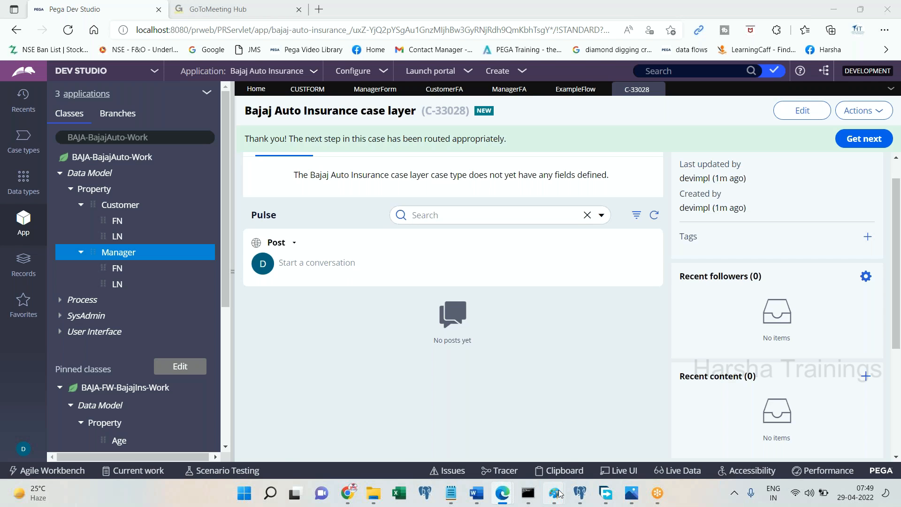
click(521, 424)
click(542, 230)
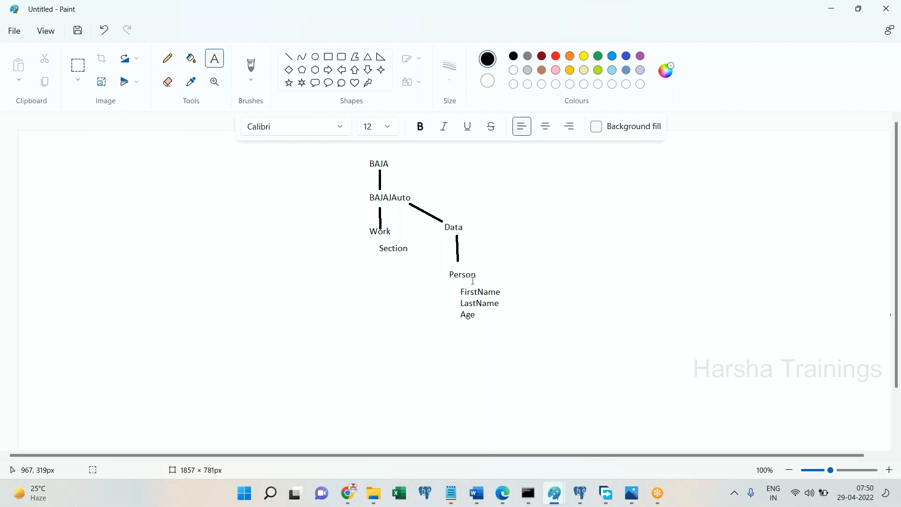
click(484, 272)
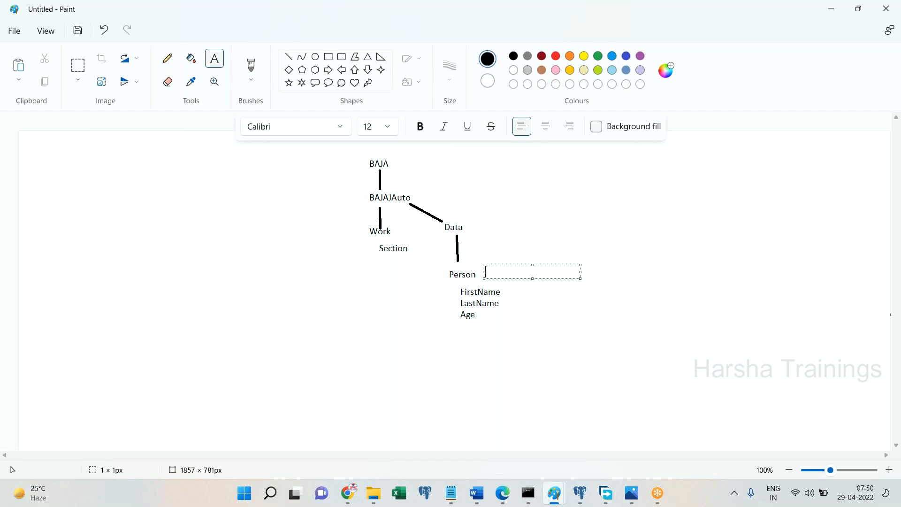
text((this class "Does not belong to class group))
drag(581, 278, 748, 277)
click(704, 327)
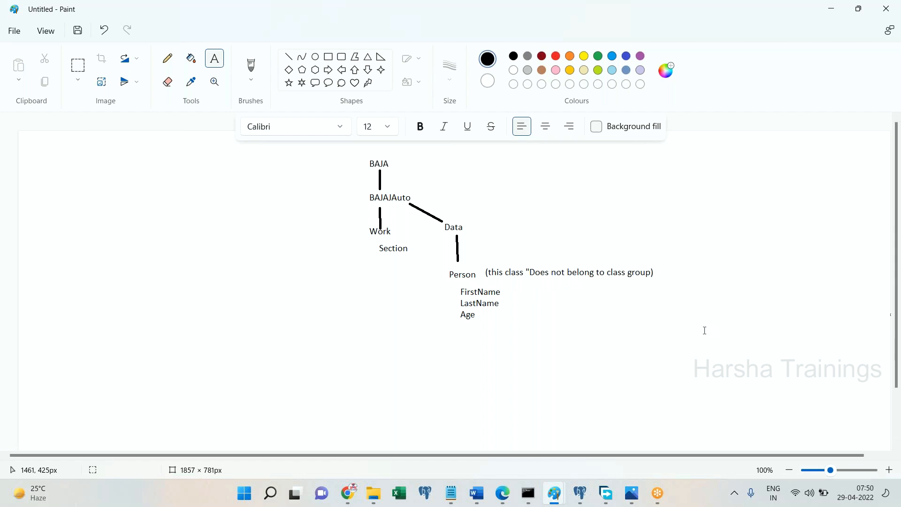
Add the note "this is class group" beside Work in the class diagram.
click(271, 230)
text(t)
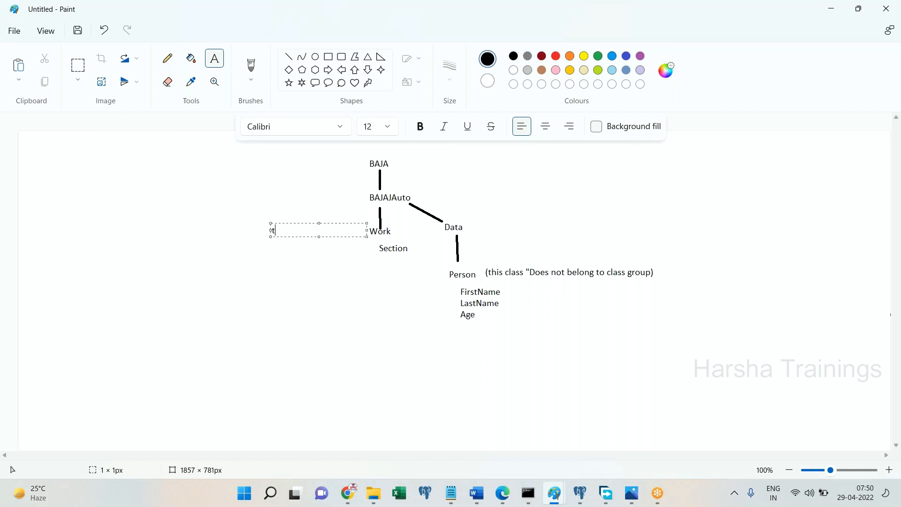
text(his is class group)
click(459, 355)
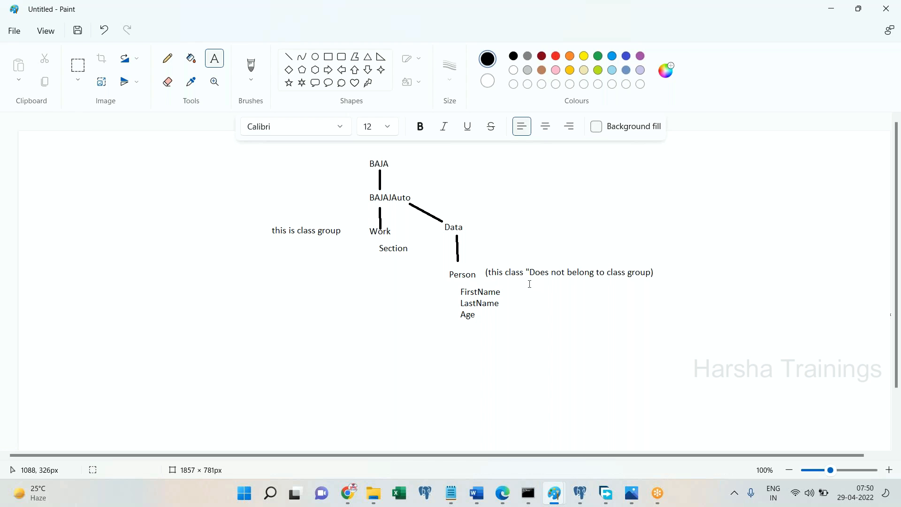
Switch back to Pega Dev Studio, find the BAJA-BajajAuto-Data-Person class and open its definition.
mouse_move(502, 492)
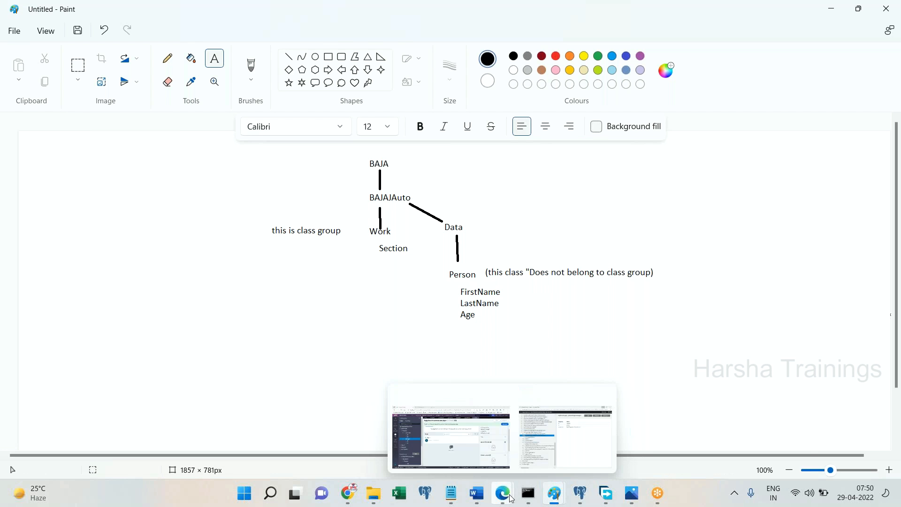
click(436, 413)
click(308, 89)
click(164, 138)
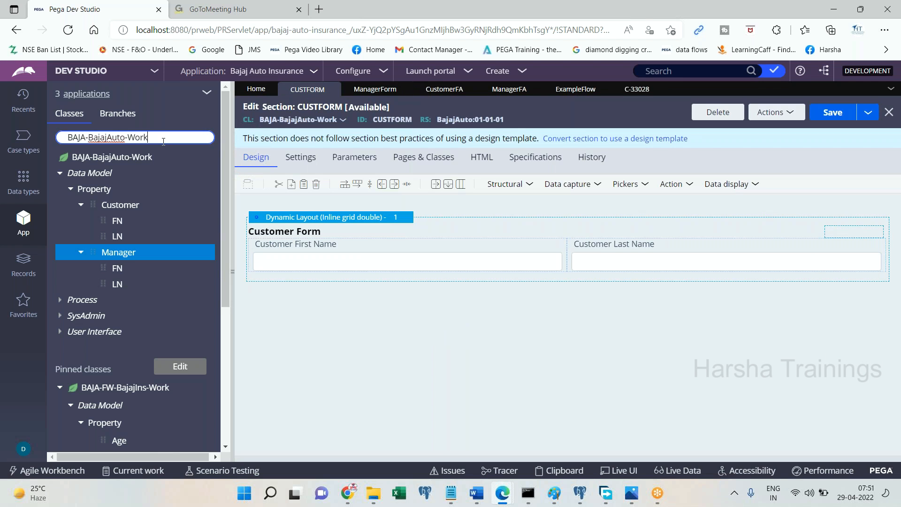
key(BackSpace)
key(BackSpace)
key(BackSpace)
key(BackSpace)
text(Data-Person)
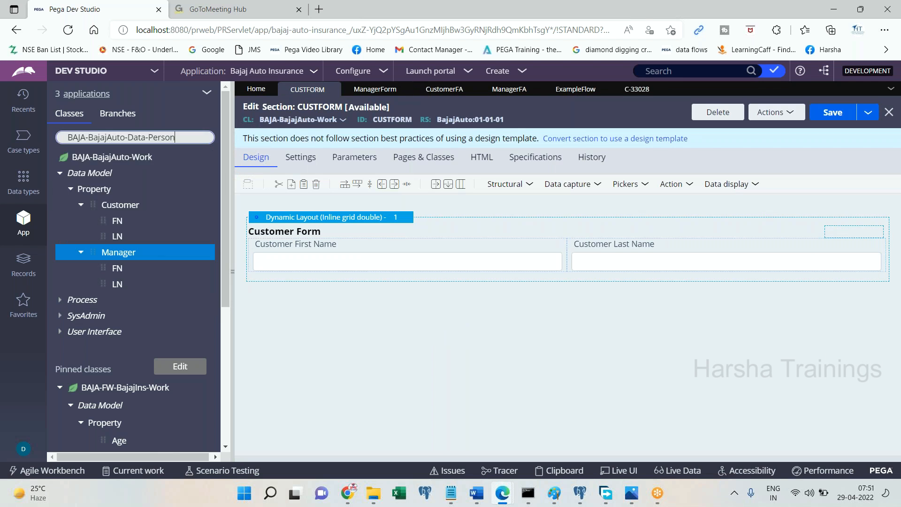
click(143, 158)
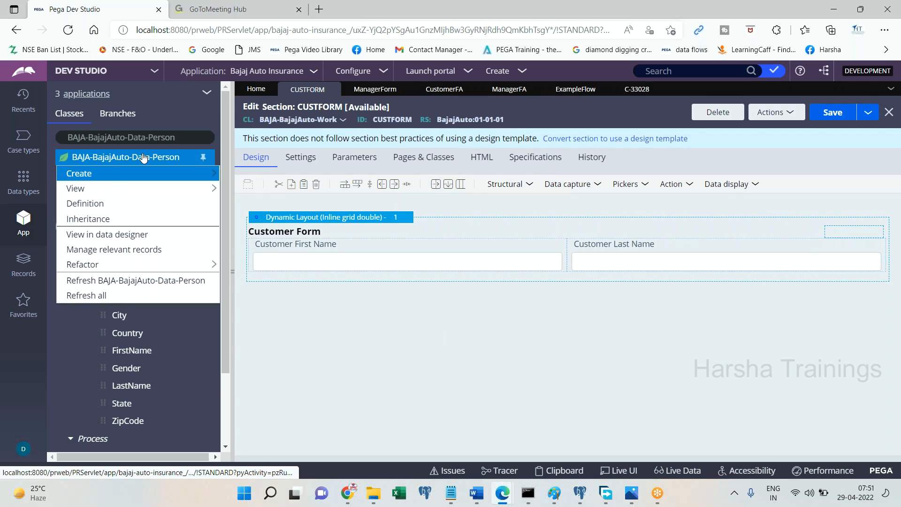
click(106, 203)
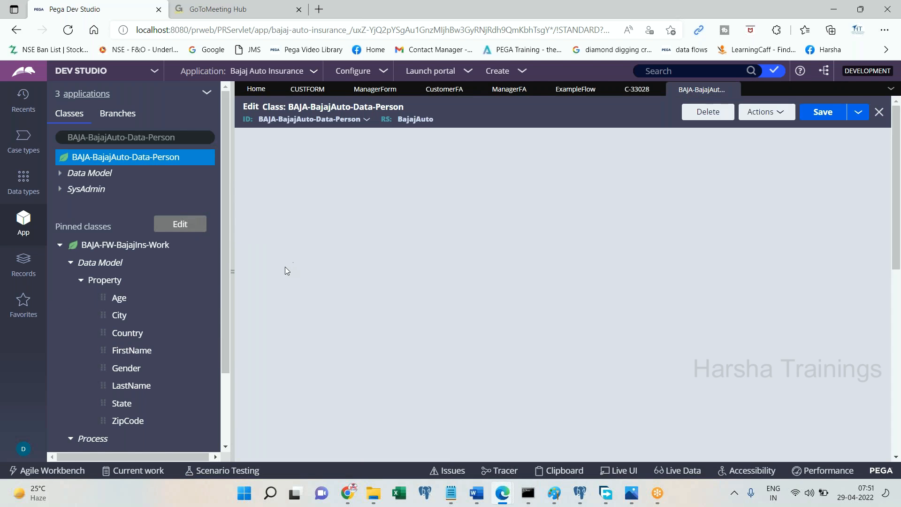
Examine the class group options available in the settings of BAJA-BajajAuto-Data-Person without changing the selection.
drag(252, 298, 287, 304)
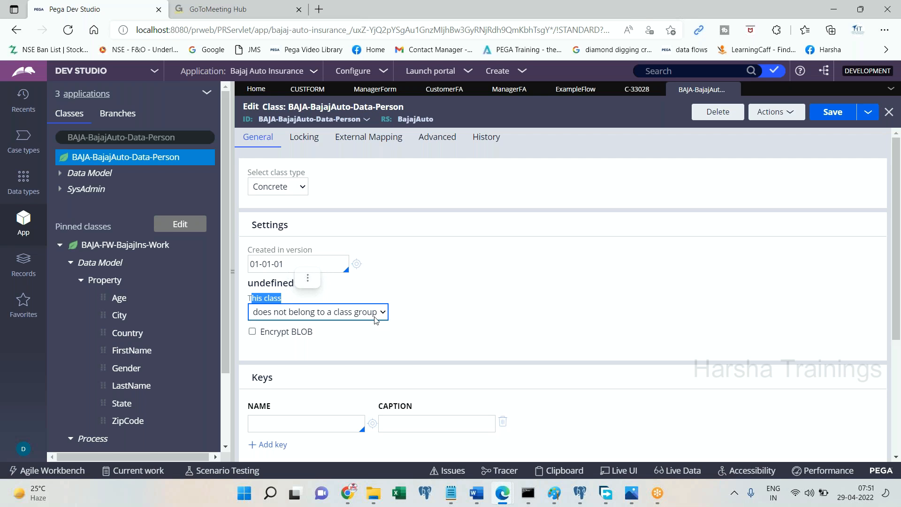
click(375, 319)
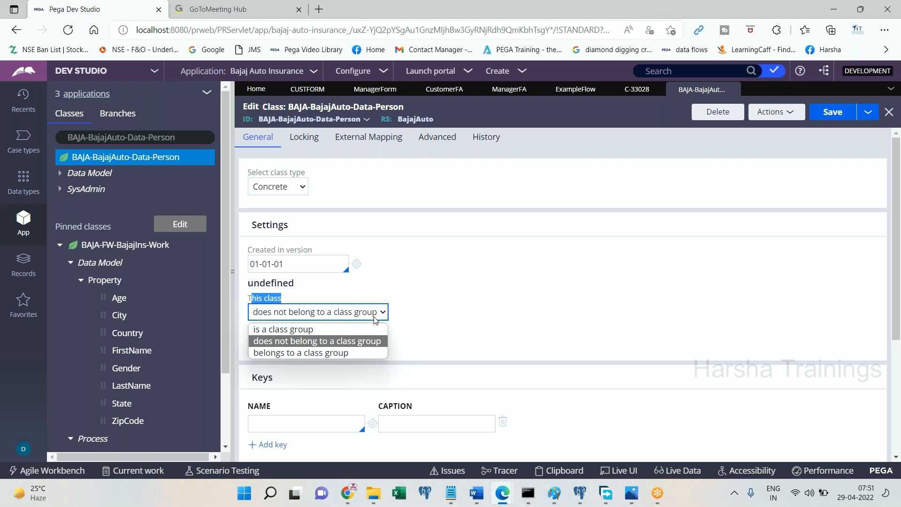
click(621, 350)
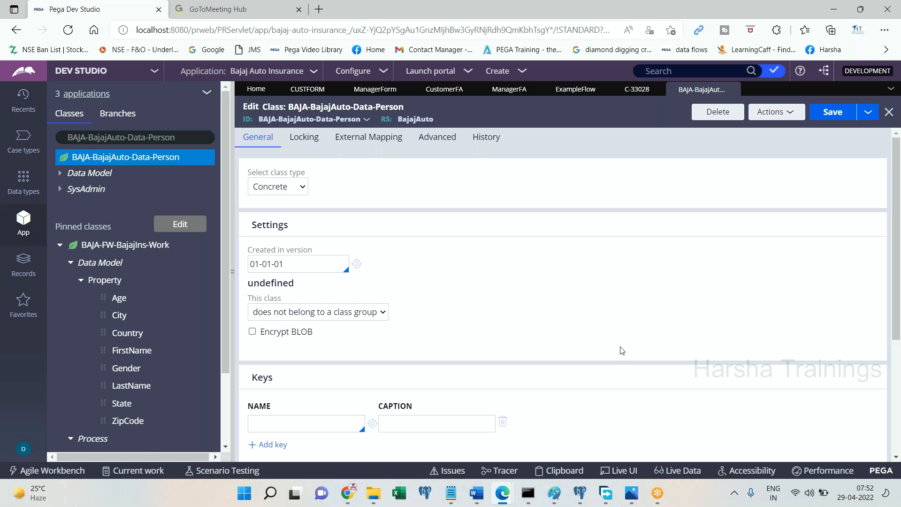
Switch to Paint to review the class diagram, and return to Pega Dev Studio.
mouse_move(554, 492)
click(793, 429)
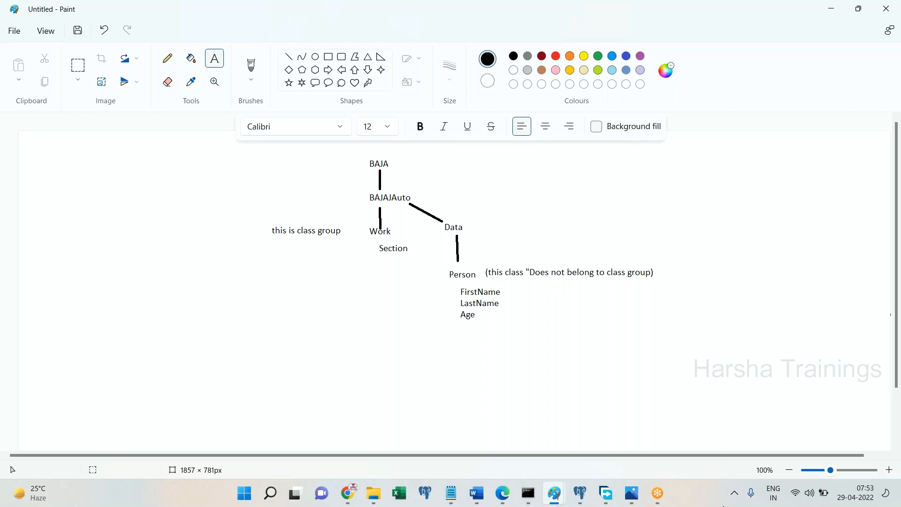
click(514, 463)
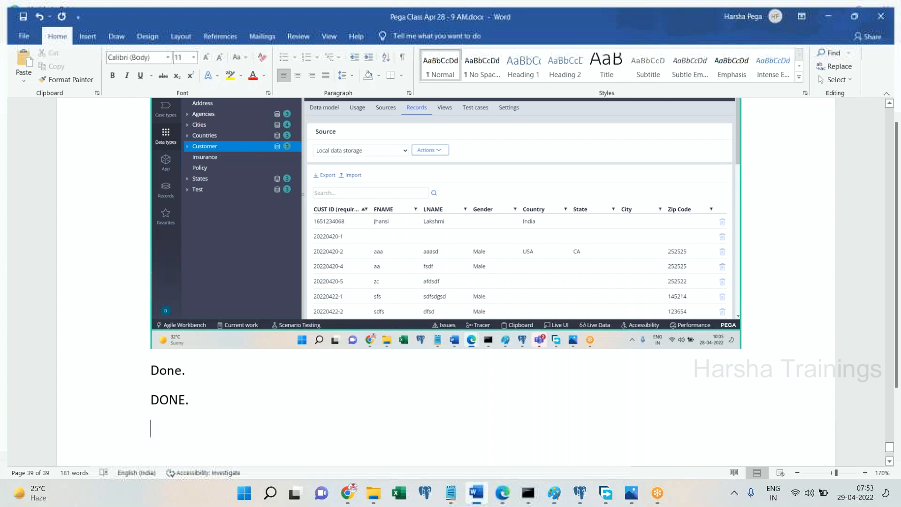
mouse_move(502, 503)
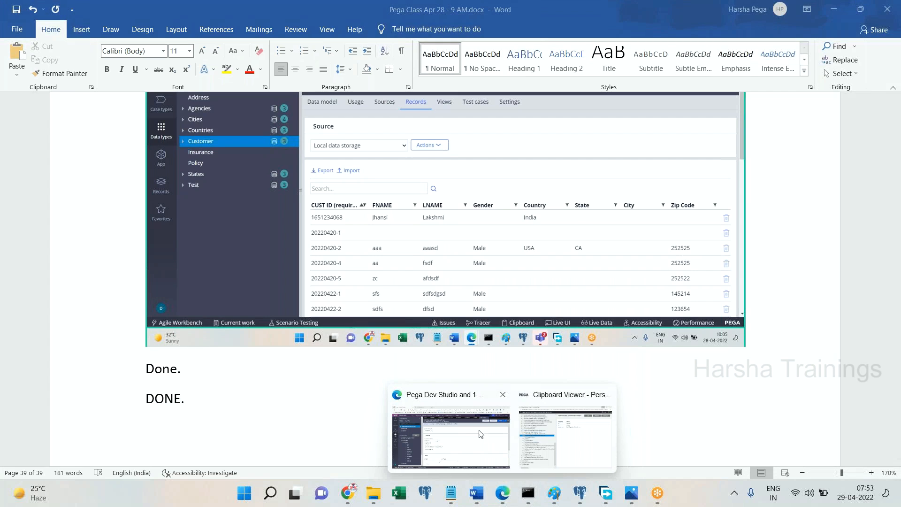
click(457, 440)
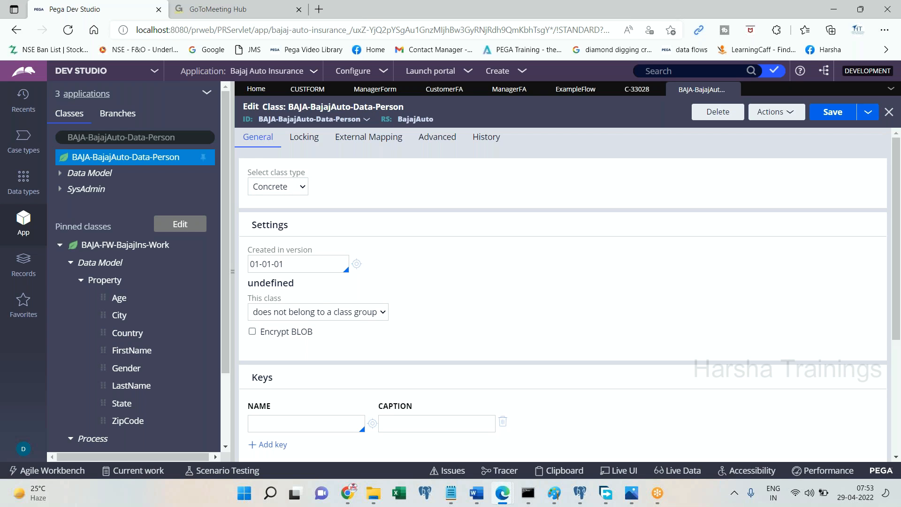
Display the BAJA-BajajAuto-Data class in the class explorer.
drag(127, 138, 253, 160)
key(BackSpace)
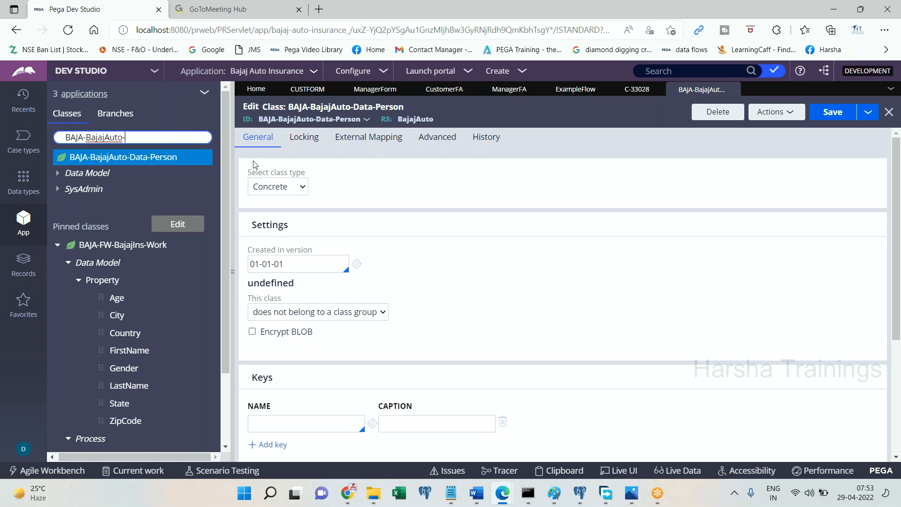
text(Data)
click(160, 182)
click(477, 493)
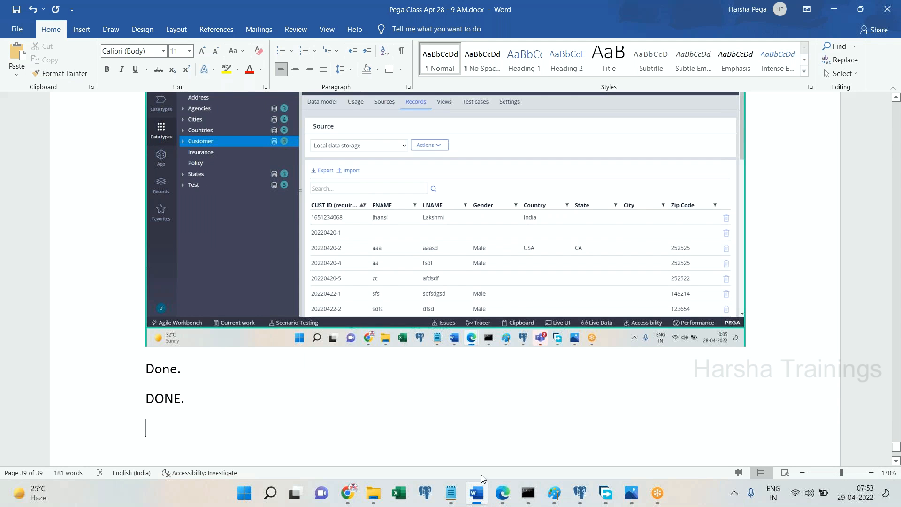
click(476, 493)
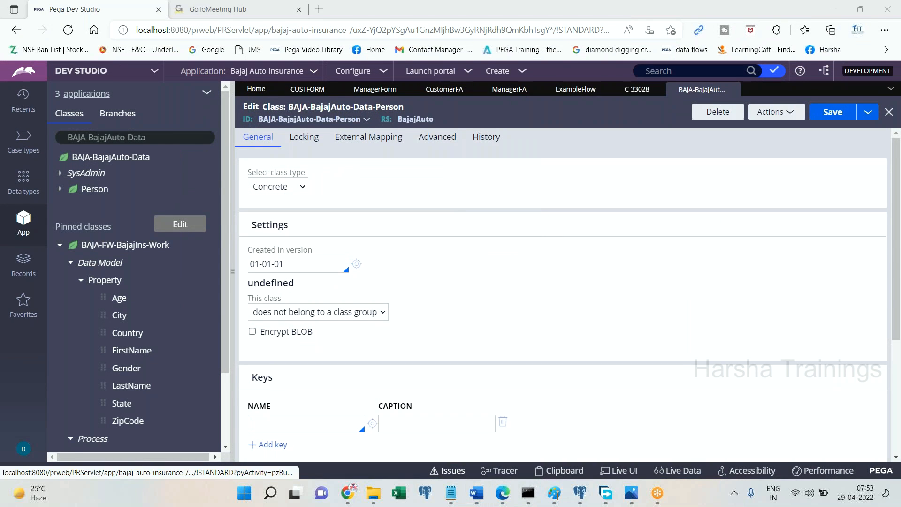
click(476, 492)
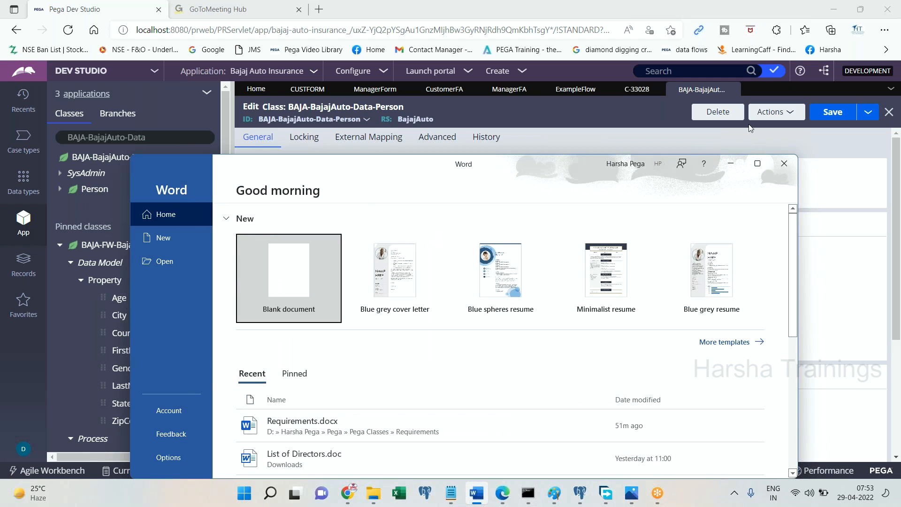
click(776, 167)
key(super+d)
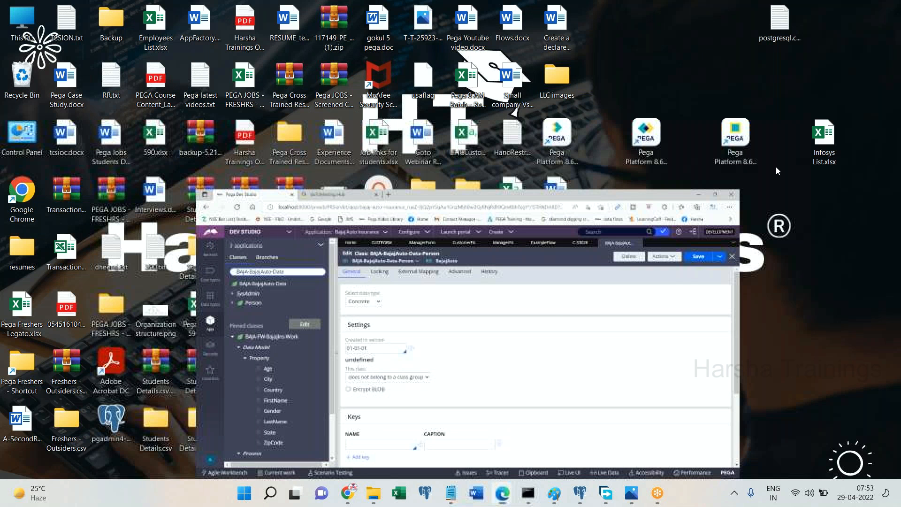
Switch to Word in a maximized window and create a new blank document.
click(476, 492)
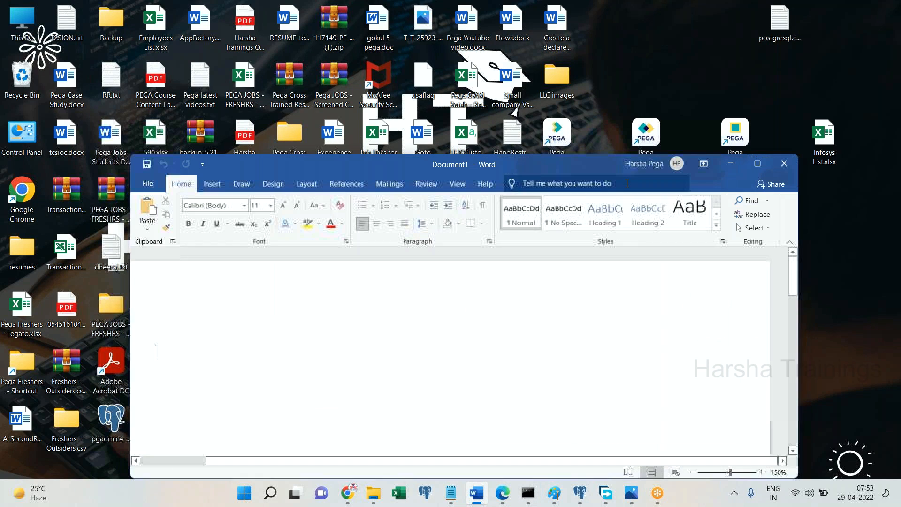
click(754, 165)
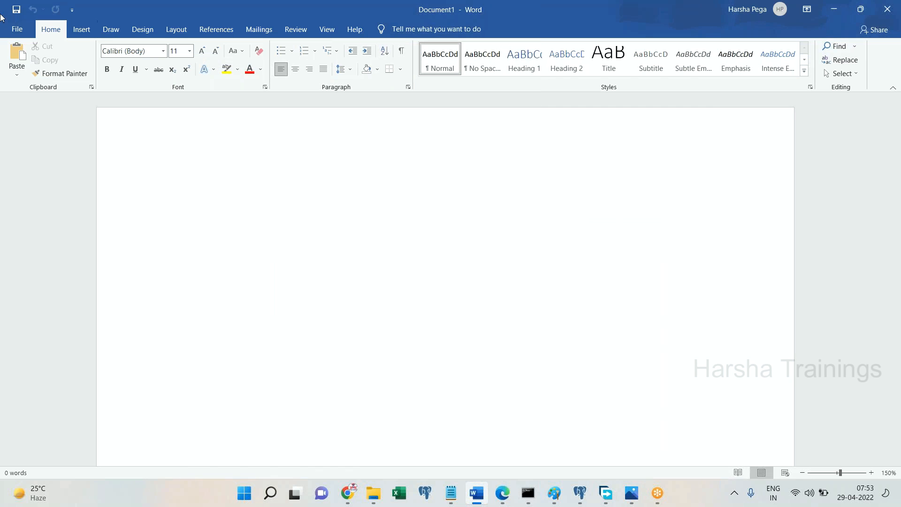
click(17, 29)
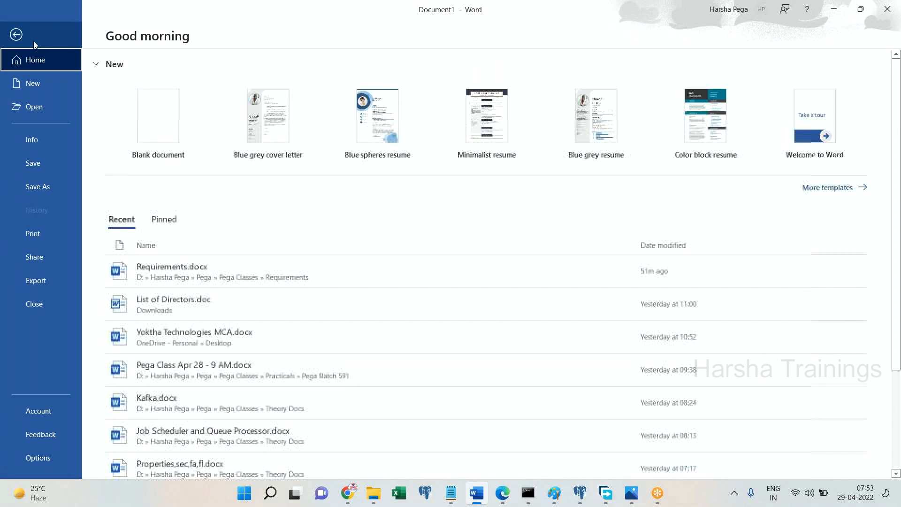
click(159, 117)
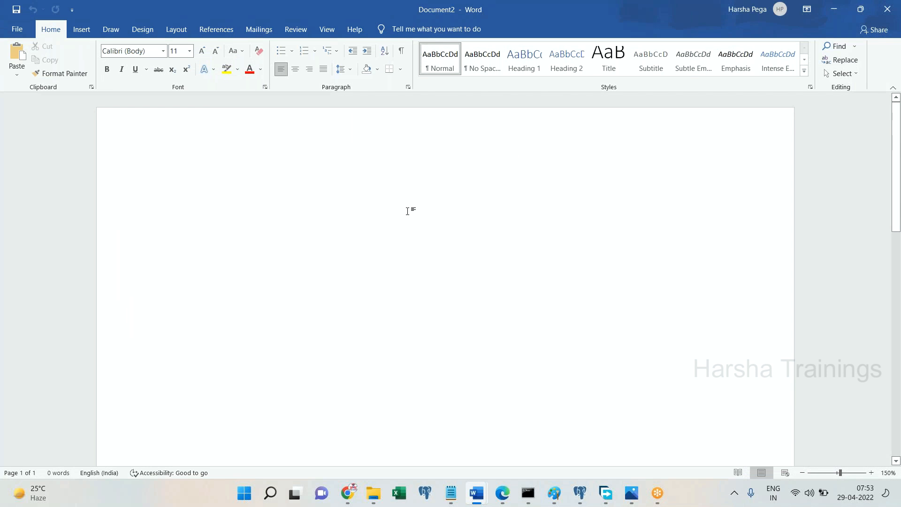
Write the heading "How to create a class Under Impl Data class" in the blank document.
text(How to create)
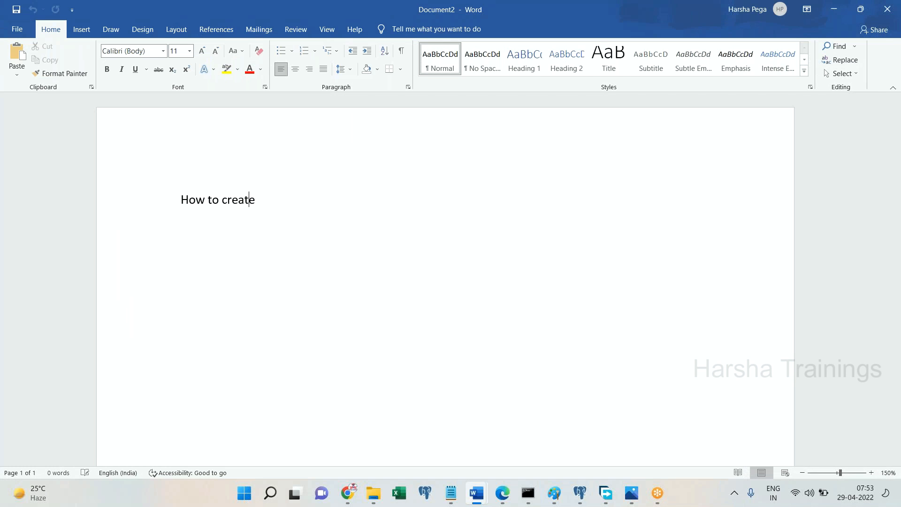
text( a class Under )
text(Org)
key(BackSpace)
key(BackSpace)
key(BackSpace)
key(BackSpace)
text(Impl Data class)
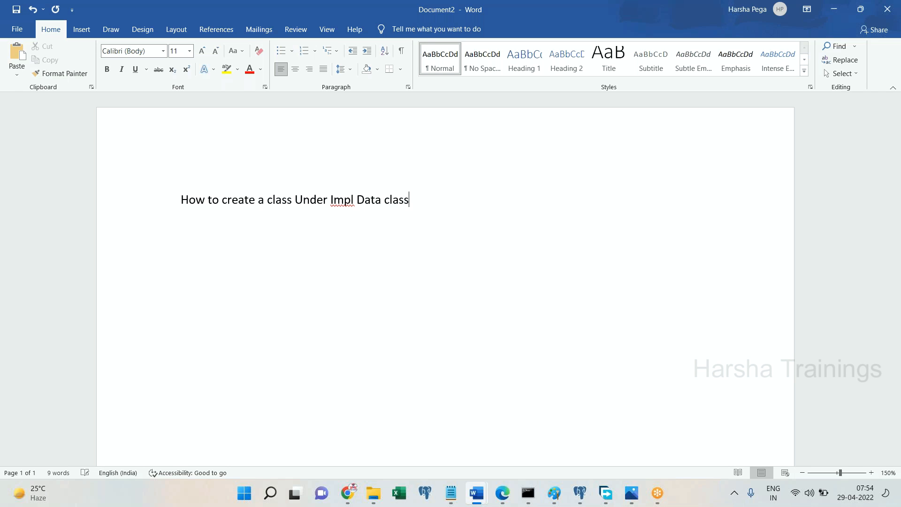
Apply the Title style to the heading and centre it.
key(ctrl+a)
click(608, 58)
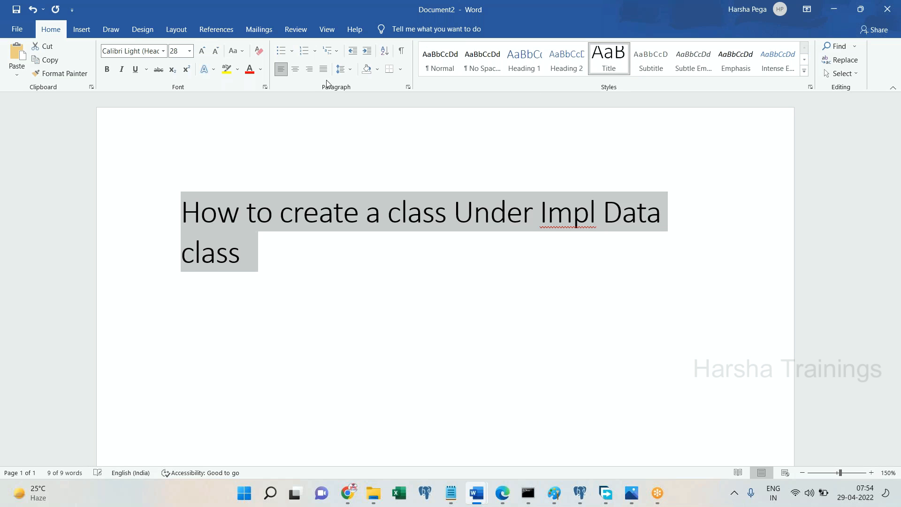
click(295, 69)
click(674, 296)
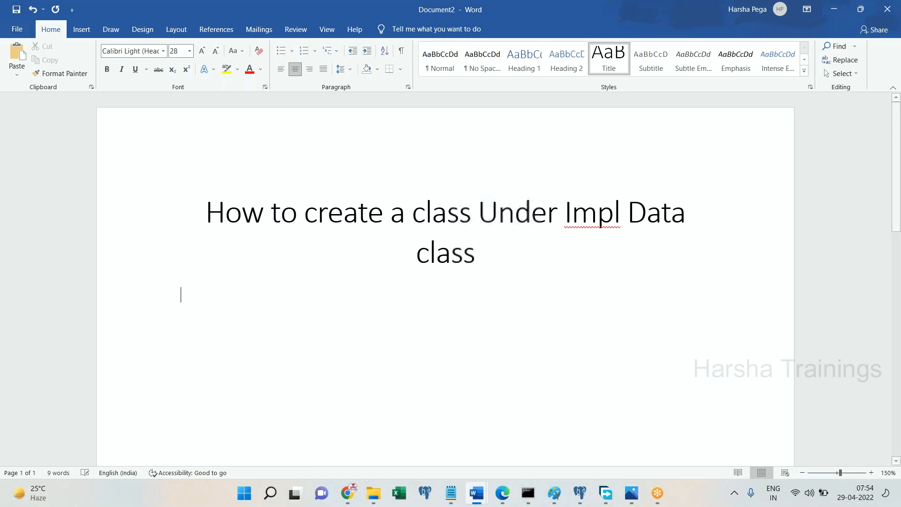
Save the document as "How to create a class Under Impl Data class.docx" in the Theory Docs folder under Pega Classes.
key(ctrl+s)
click(361, 311)
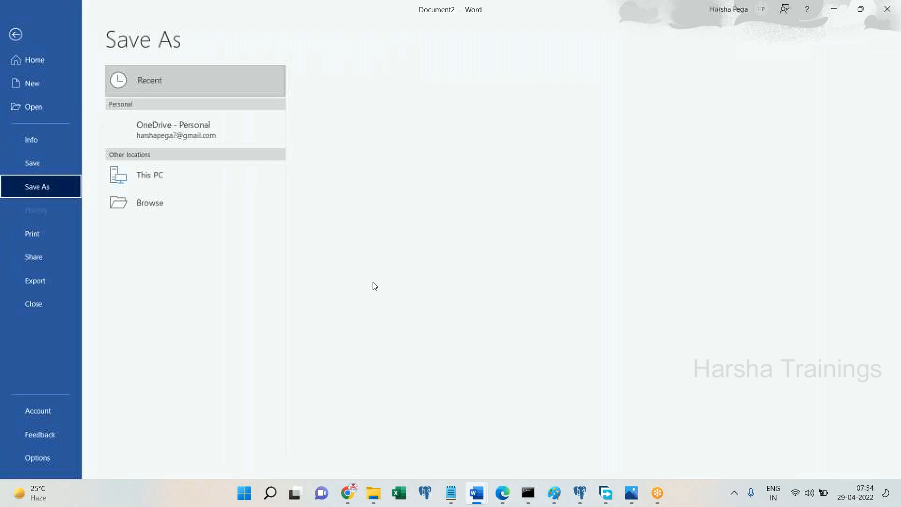
click(151, 178)
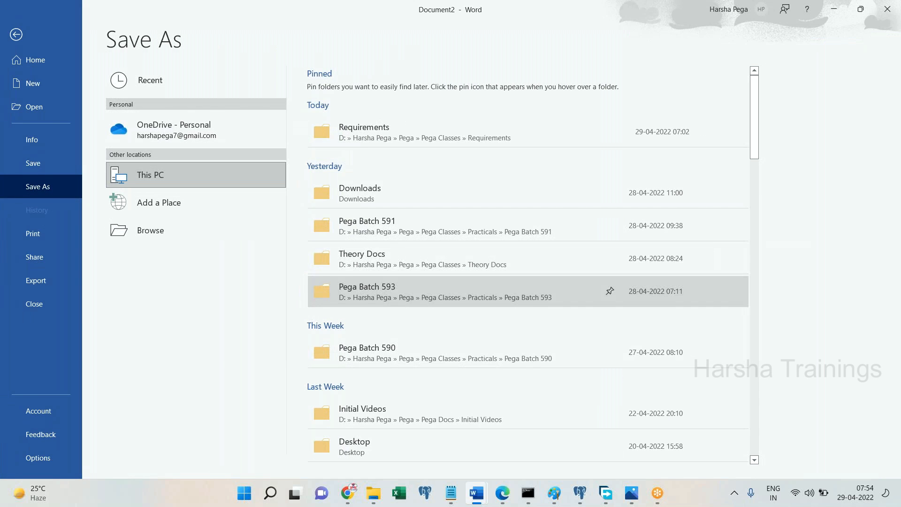
click(366, 291)
click(202, 33)
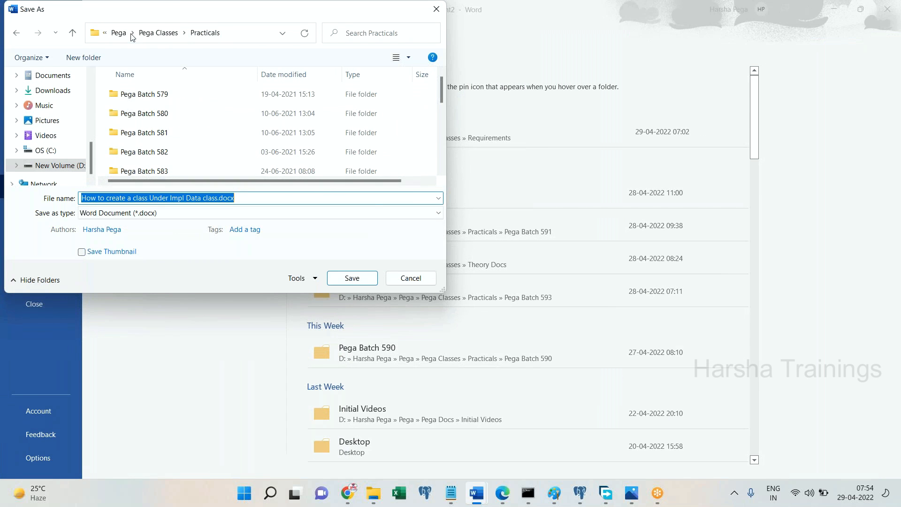
click(158, 33)
click(144, 158)
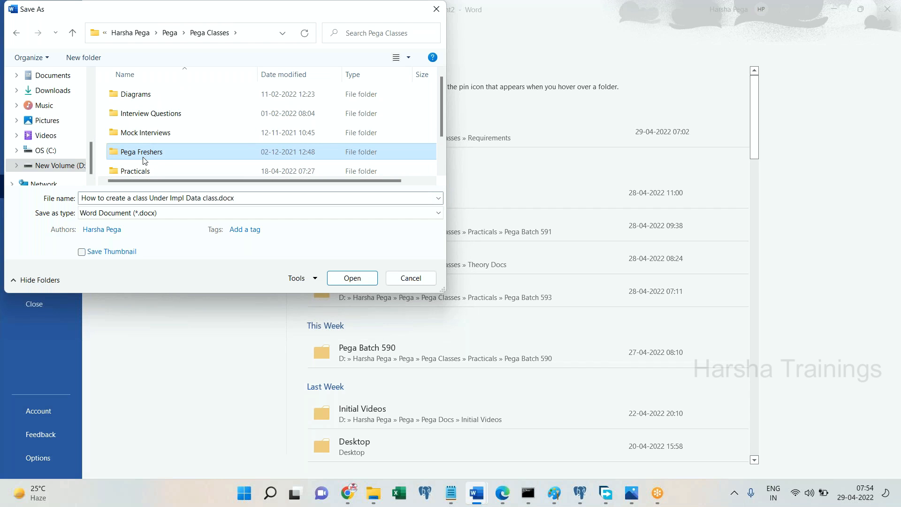
scroll(145, 161, down, 1)
double_click(174, 172)
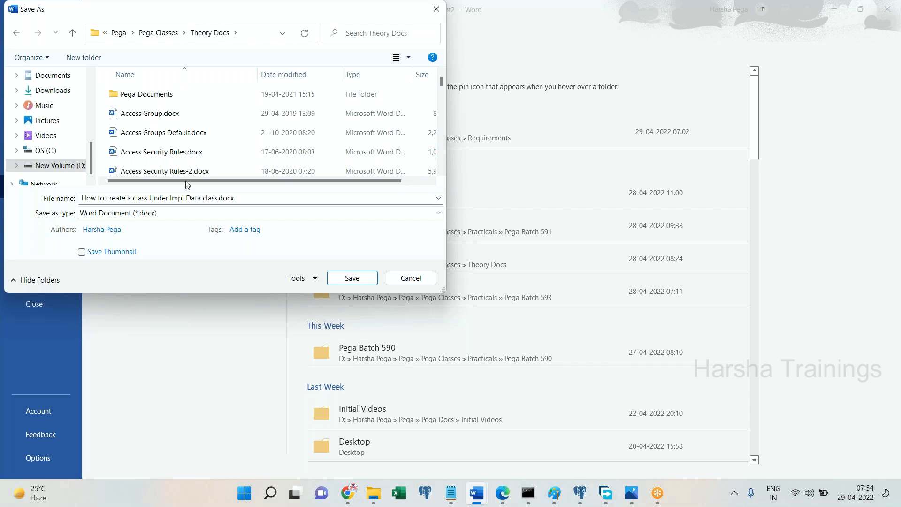
click(351, 277)
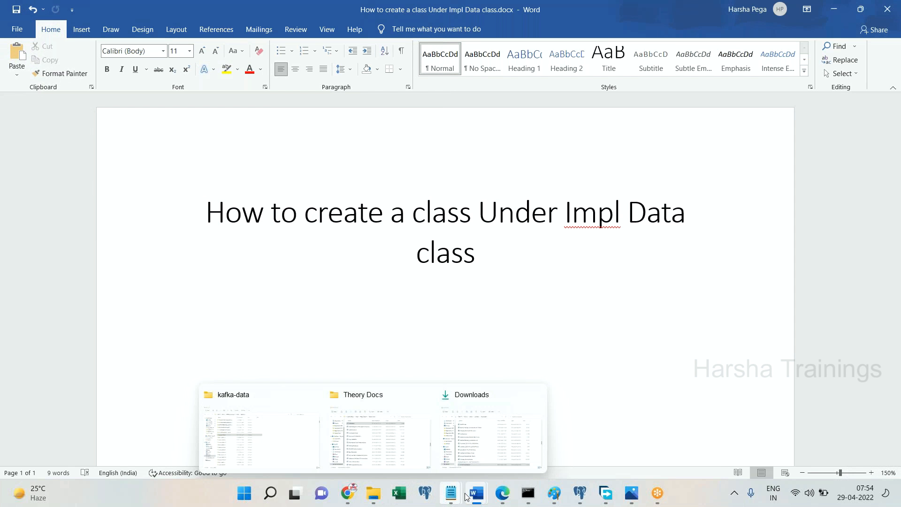
Close the Clipboard Viewer and display the BAJA-BajajAuto-Work class in the Pega Dev Studio class explorer.
mouse_move(503, 498)
mouse_move(615, 395)
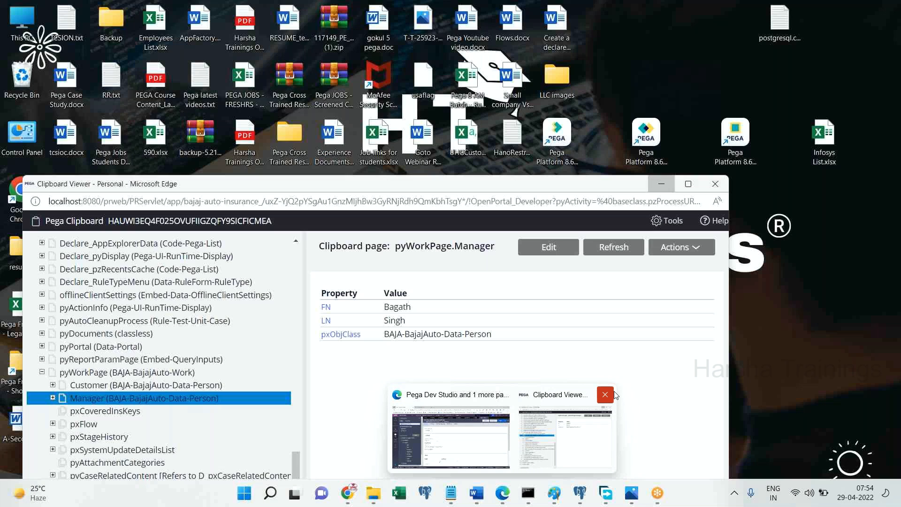
click(607, 396)
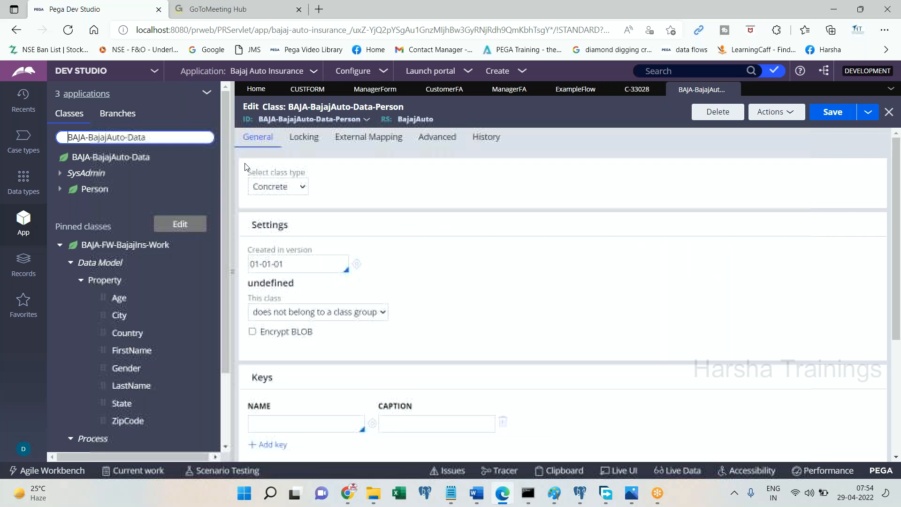
drag(133, 137, 184, 150)
key(BackSpace)
key(BackSpace)
text(Work)
key(Down)
key(Return)
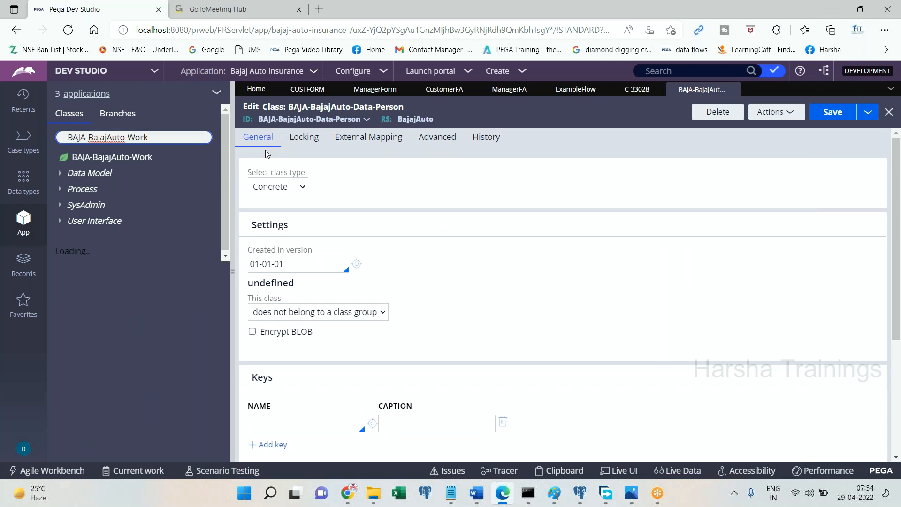
Close all open rules in Dev Studio and paste a screenshot of its home page below the heading in the Word document.
click(891, 89)
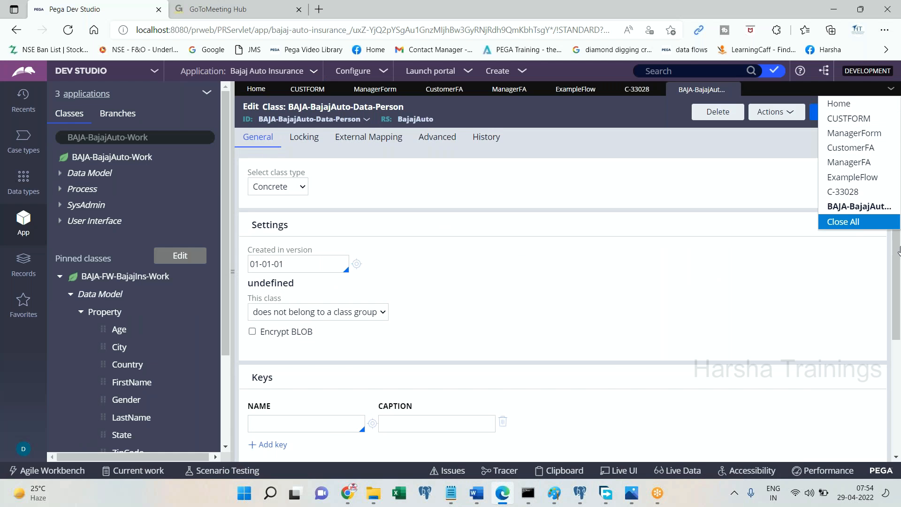
click(858, 223)
mouse_move(477, 493)
click(542, 442)
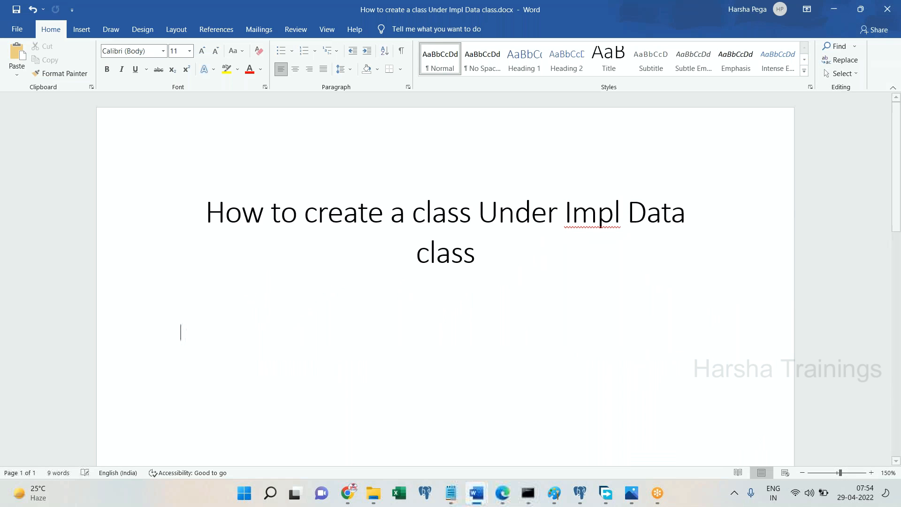
key(ctrl+v)
Write "Let's crate a data class Person" below the pasted screenshot.
text(Let's crate a )
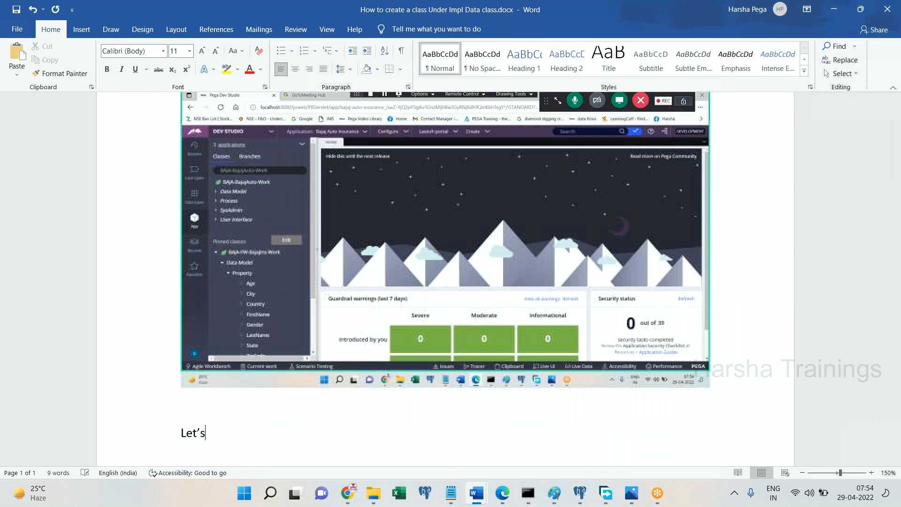
text(data cla)
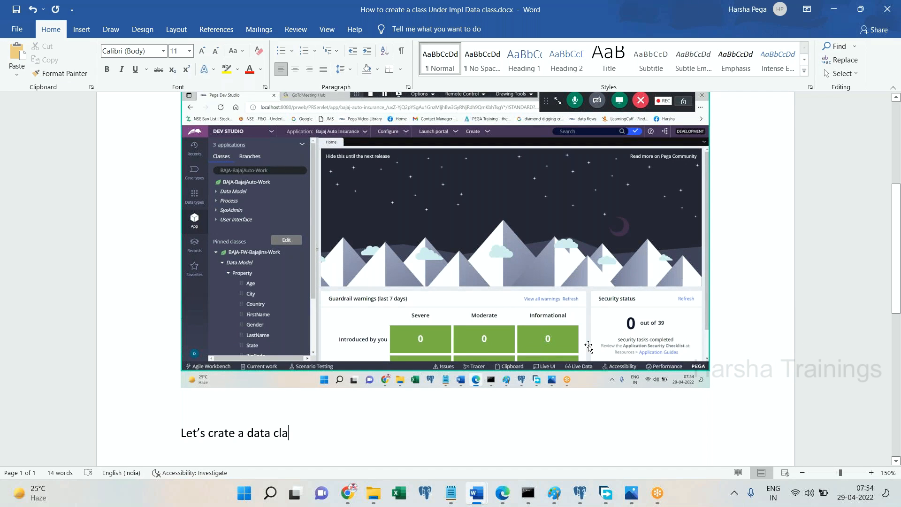
text(ss Person)
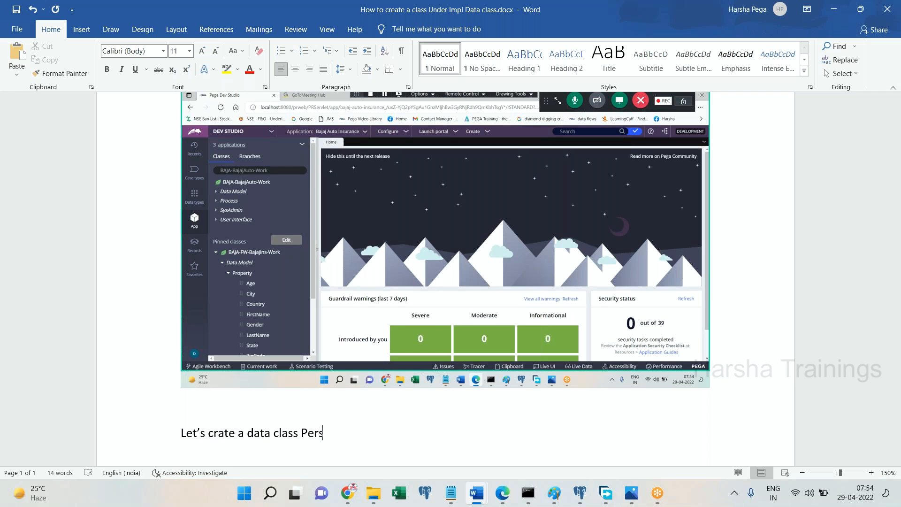
Switch to Pega Dev Studio and display the BAJA-BajajAuto-Data class in the class explorer.
click(502, 492)
click(159, 138)
key(BackSpace)
key(BackSpace)
key(BackSpace)
key(BackSpace)
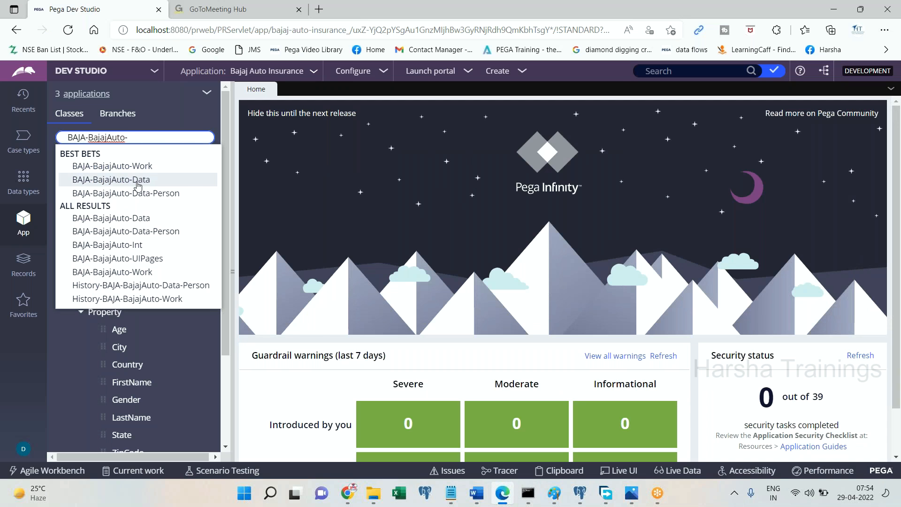
click(136, 182)
drag(181, 235, 276, 351)
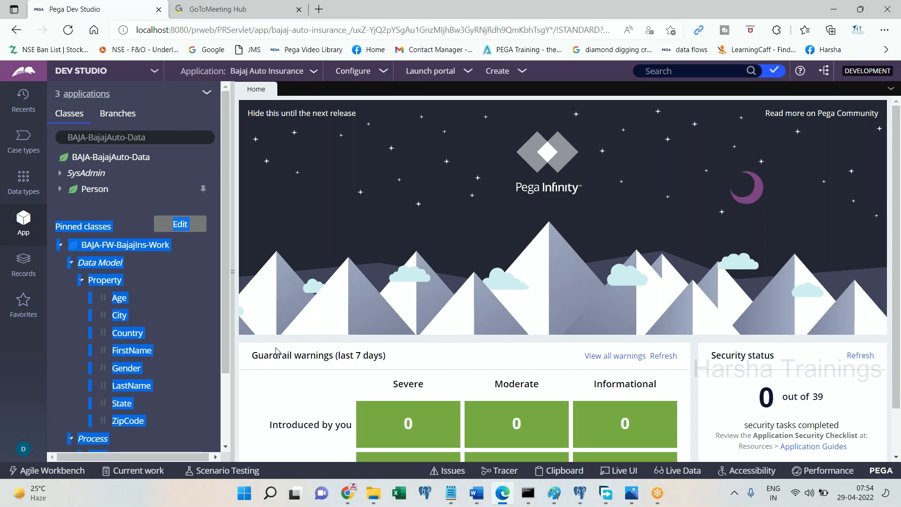
click(202, 299)
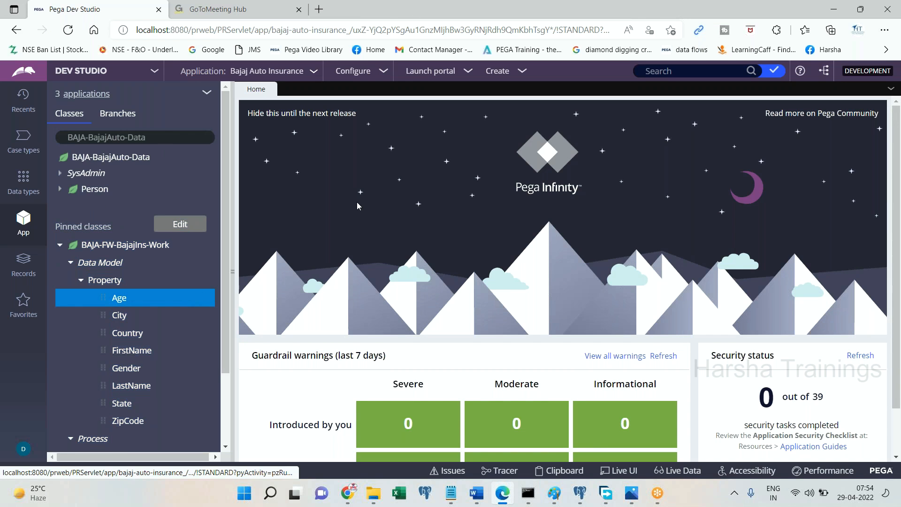
Paste a screenshot of the BajajAuto class search list below "Let's crate a data class Person" in the Word document.
click(478, 492)
click(529, 439)
key(Return)
key(ctrl+v)
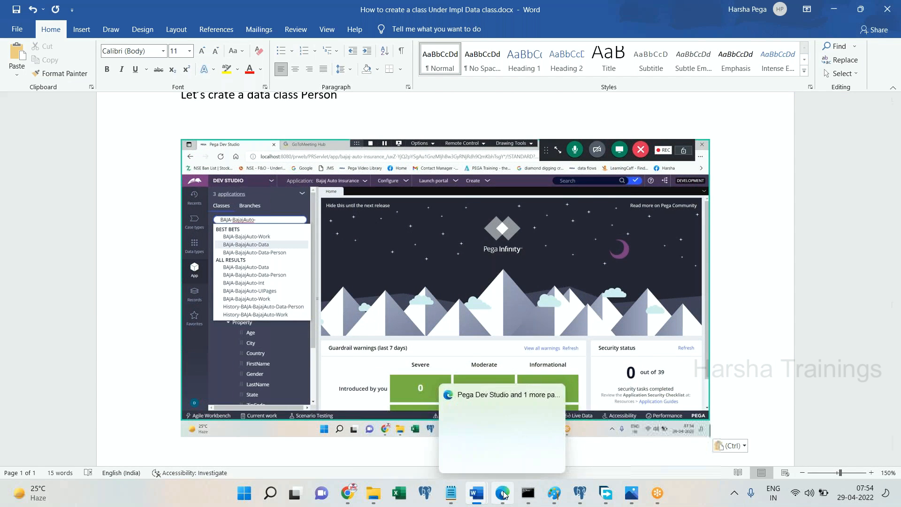
In Pega Dev Studio, start a new SysAdmin Class rule from the BAJA-BajajAuto-Data class.
click(502, 492)
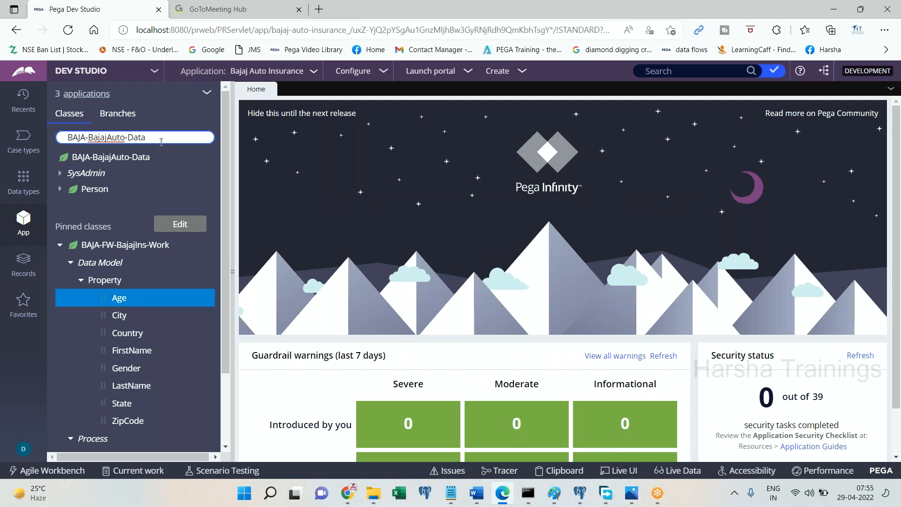
click(141, 162)
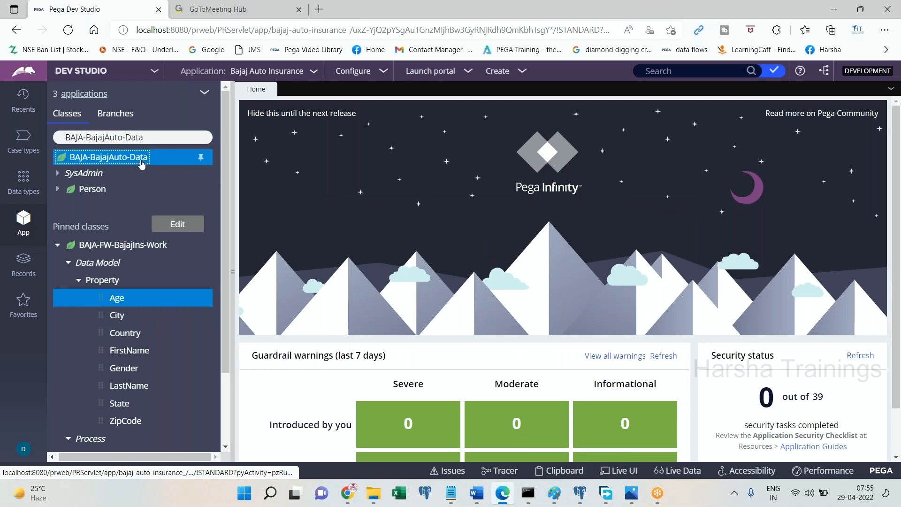
right_click(142, 162)
mouse_move(76, 173)
mouse_move(242, 242)
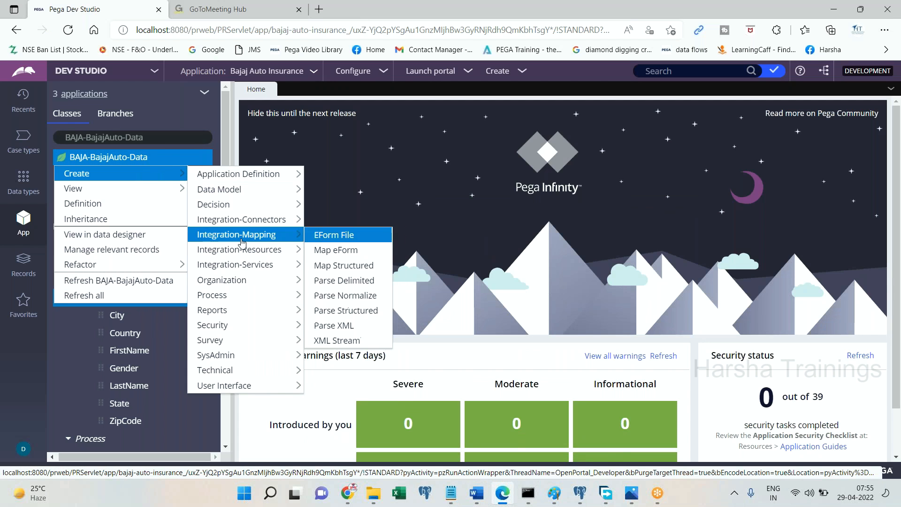
mouse_move(226, 354)
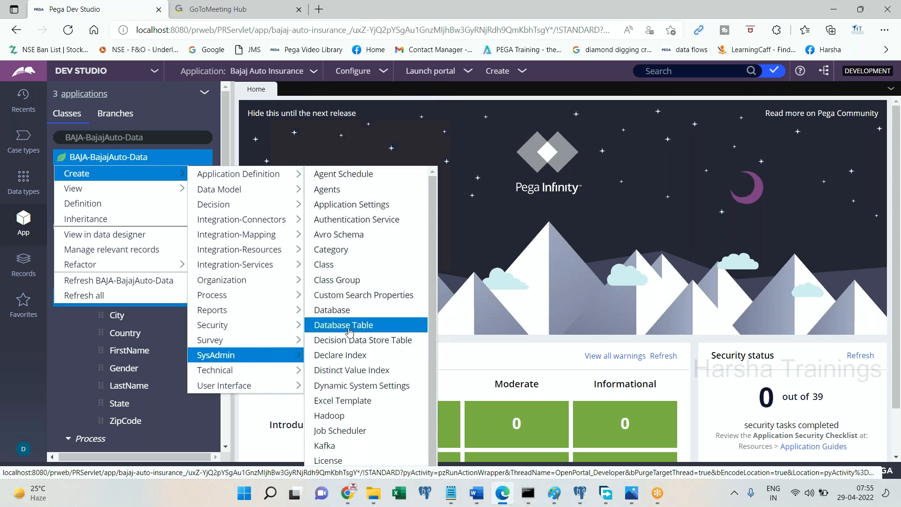
click(341, 265)
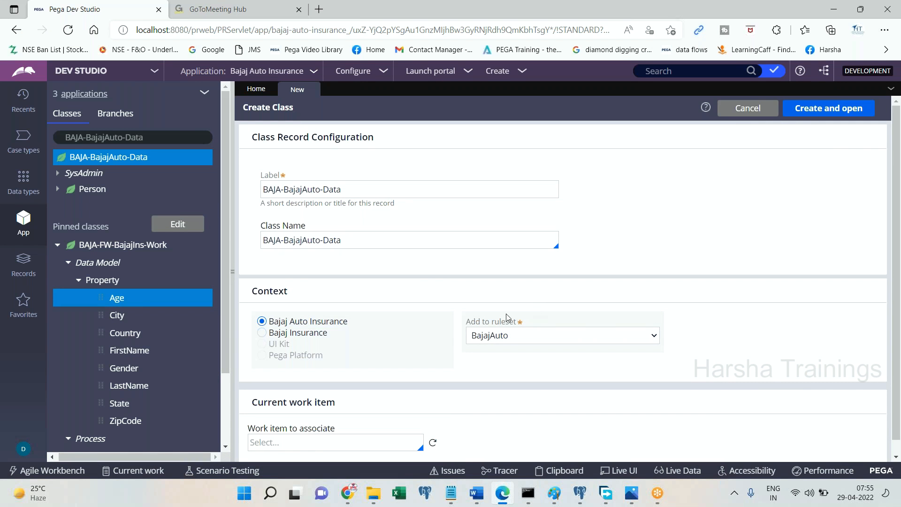
Set the new rule's class name to BAJA-BajajAuto-Data-Person1.
click(398, 241)
click(504, 497)
click(503, 495)
key(ctrl+a)
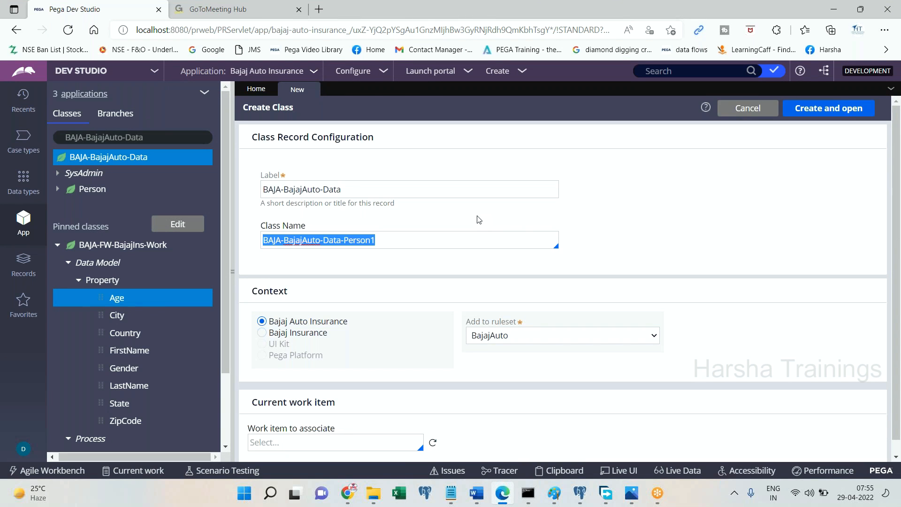
Copy the class name BAJA-BajajAuto-Data-Person1 into the label, then create and open the class.
click(474, 187)
key(ctrl+a)
click(474, 186)
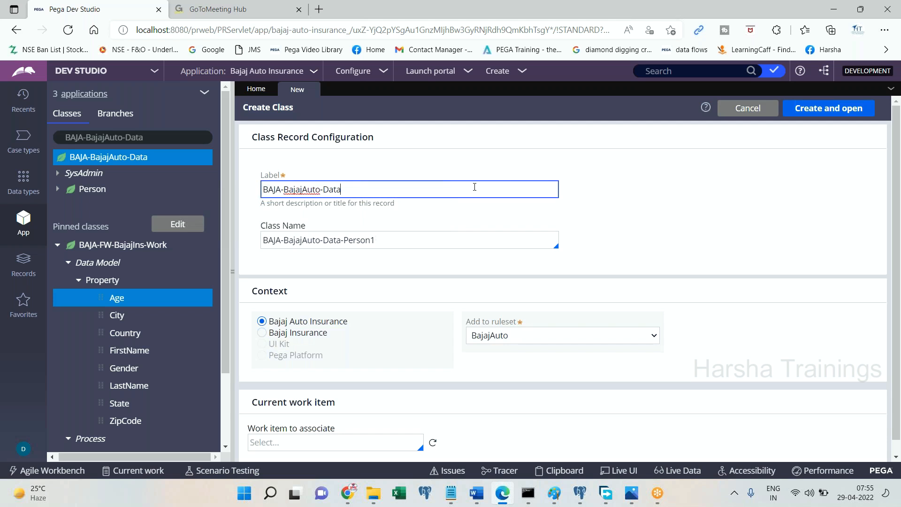
double_click(396, 241)
key(ctrl+a)
key(ctrl+c)
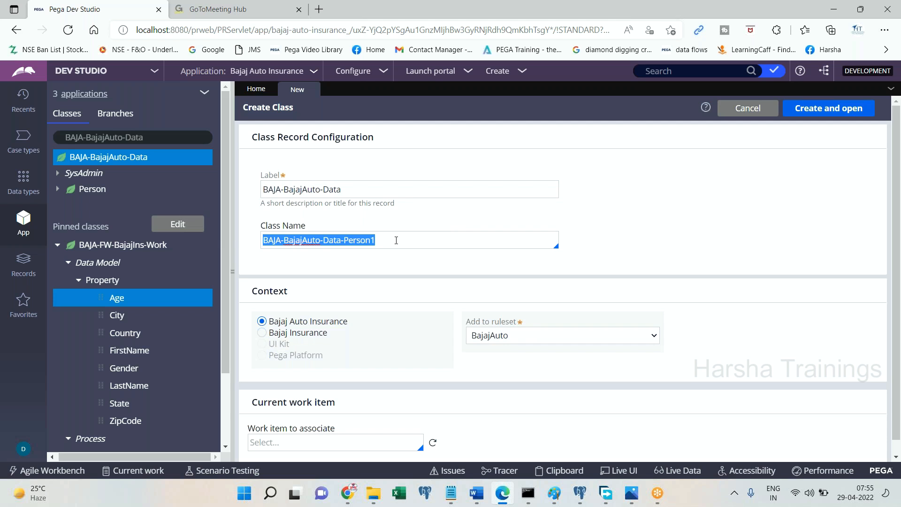
click(391, 188)
key(ctrl+a)
key(ctrl+v)
click(415, 233)
key(ctrl+a)
click(396, 241)
key(ctrl+a)
click(793, 113)
Paste a screenshot of the completed Create Class form into the Word document and write "Create and open" below it.
click(481, 495)
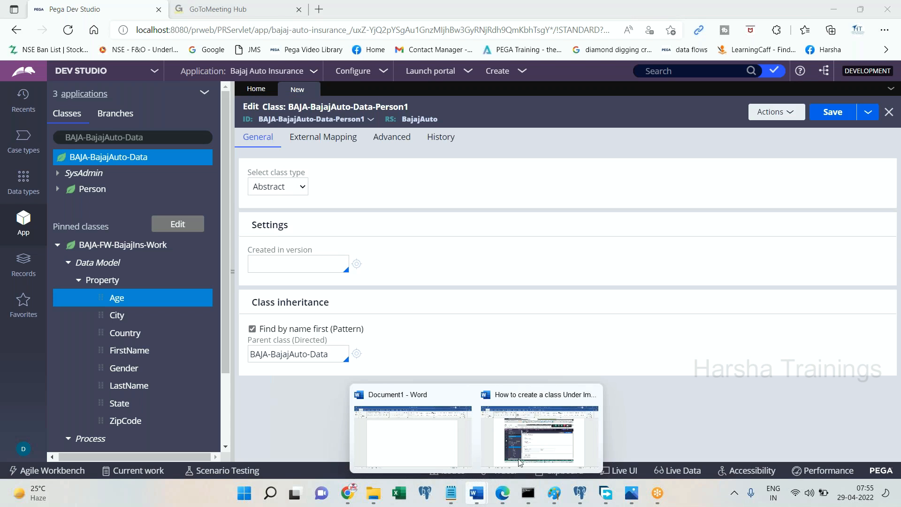
click(537, 447)
key(ctrl+v)
key(Return)
text(Create an)
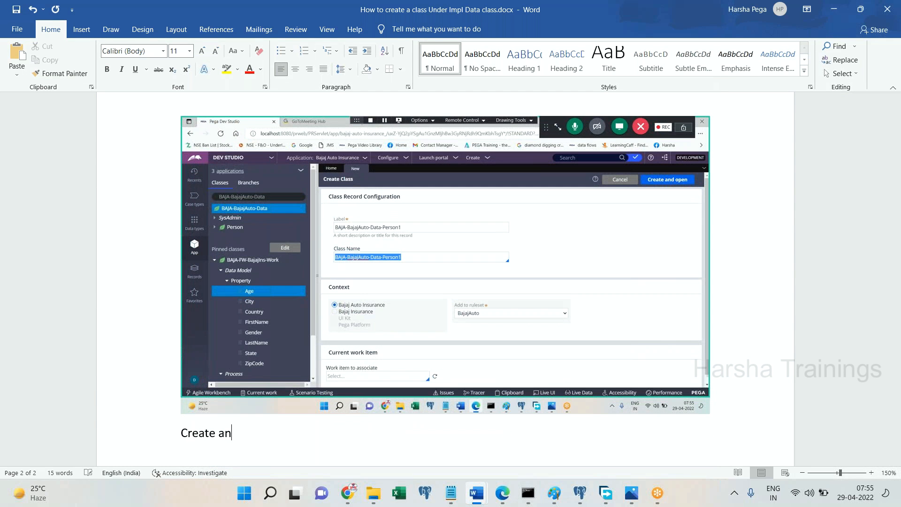
text(d open)
Set the Person1 class type to Concrete in Pega and paste a screenshot of that setting into the Word document.
click(502, 493)
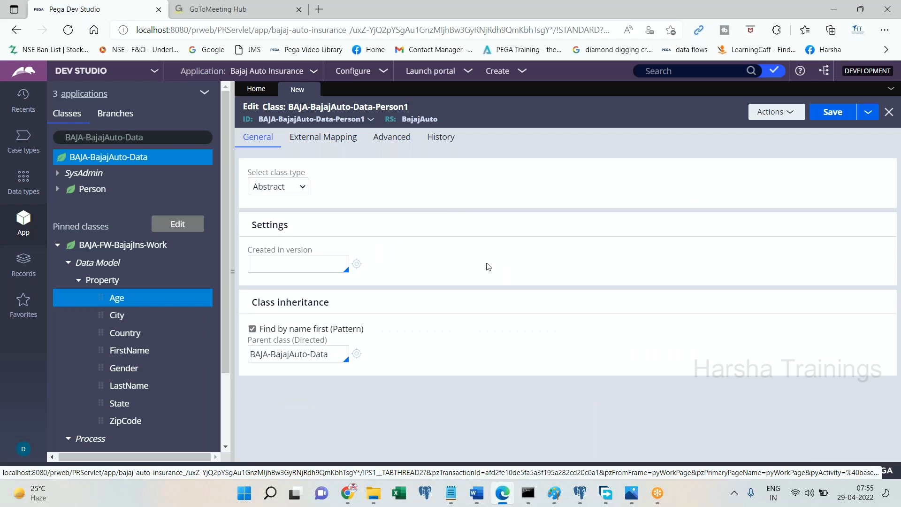
click(303, 187)
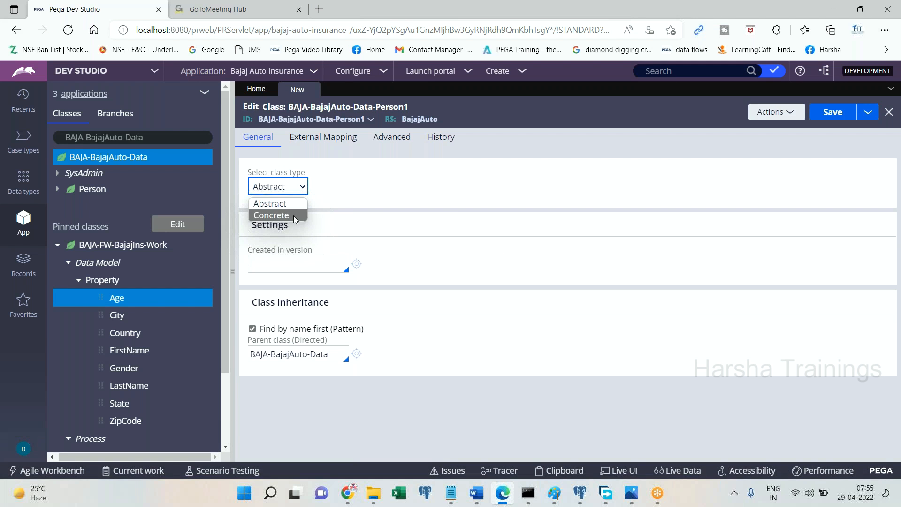
click(294, 215)
click(498, 501)
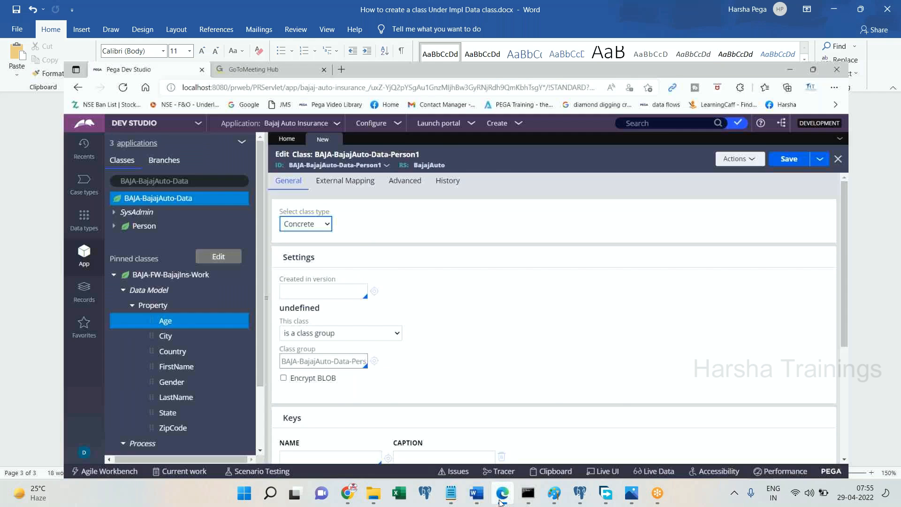
key(ctrl+v)
Set the class's created-in version to 01-01-01 and paste a screenshot of the version choice into the Word document.
click(499, 501)
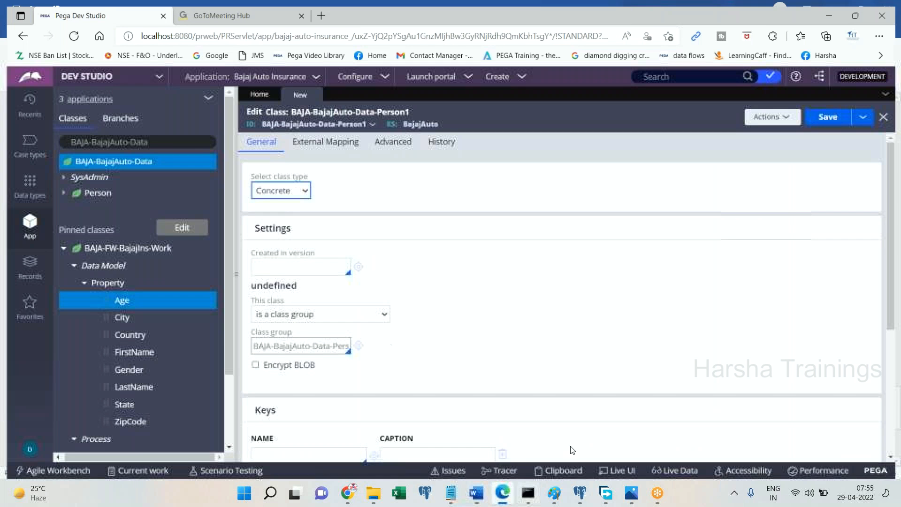
click(313, 266)
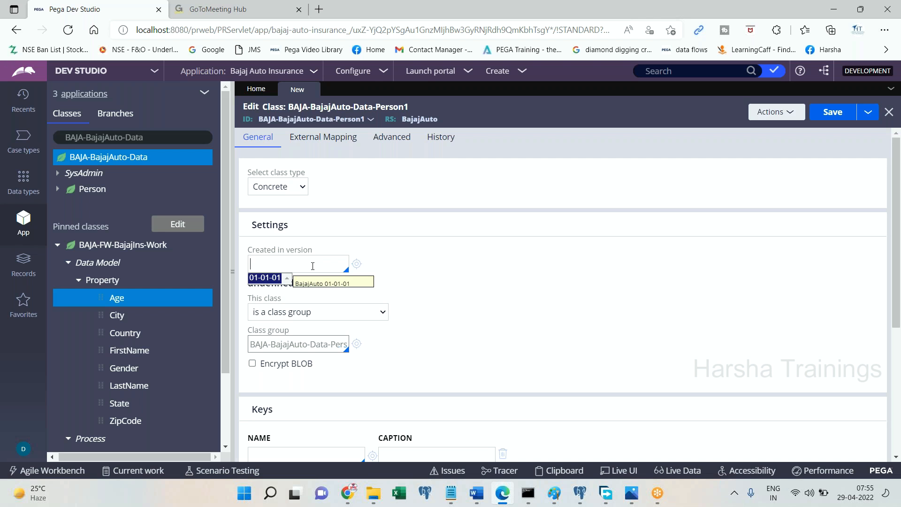
key(Escape)
mouse_move(476, 492)
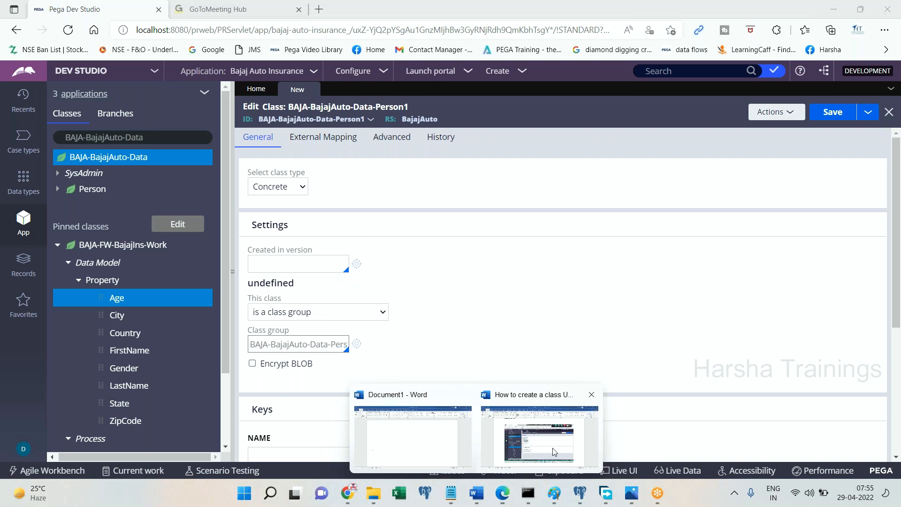
click(558, 452)
click(503, 423)
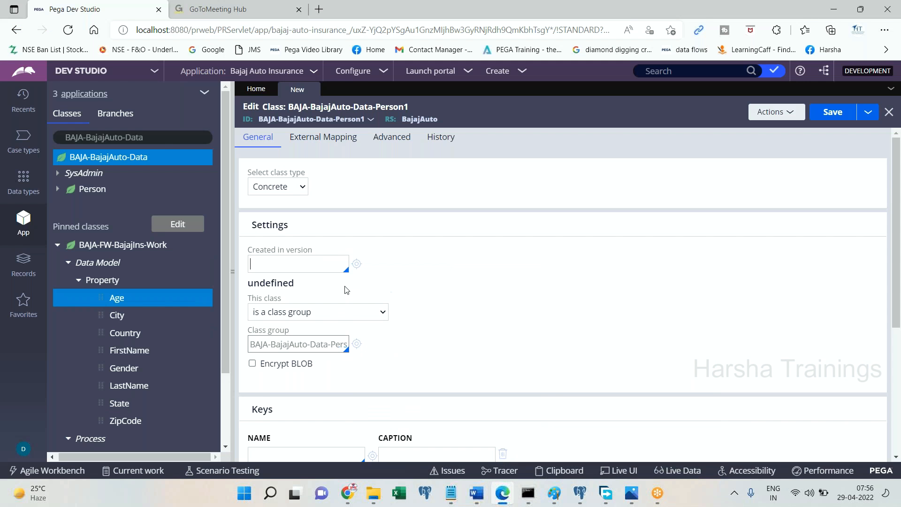
click(301, 279)
Set the class to "does not belong to a class group" and paste a screenshot of the settings into the Word document.
click(327, 313)
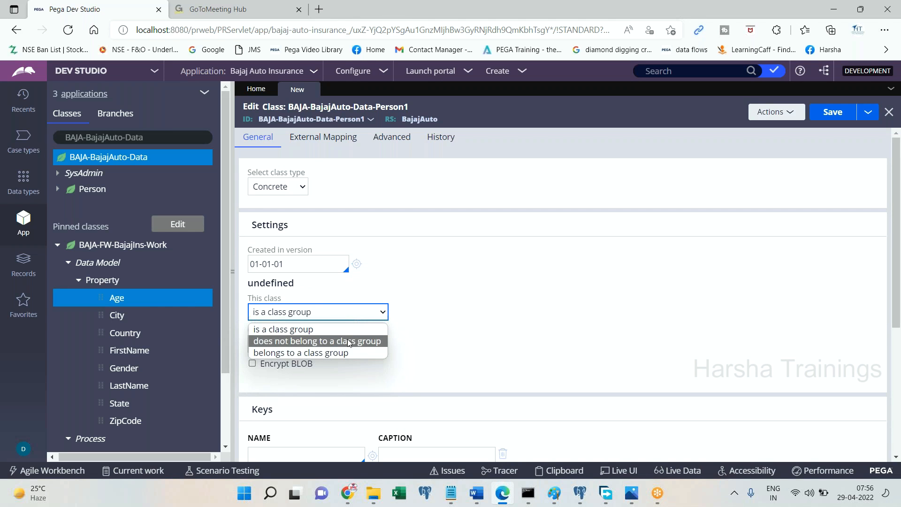
click(350, 342)
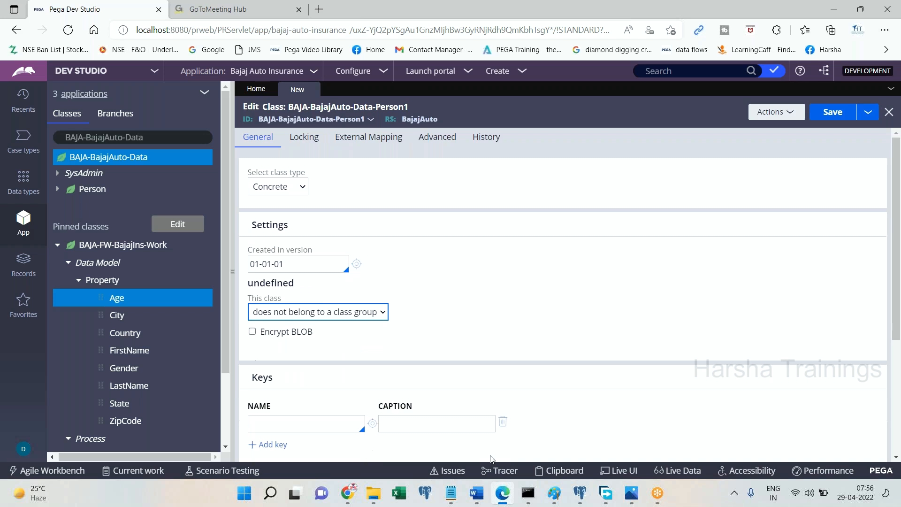
click(503, 494)
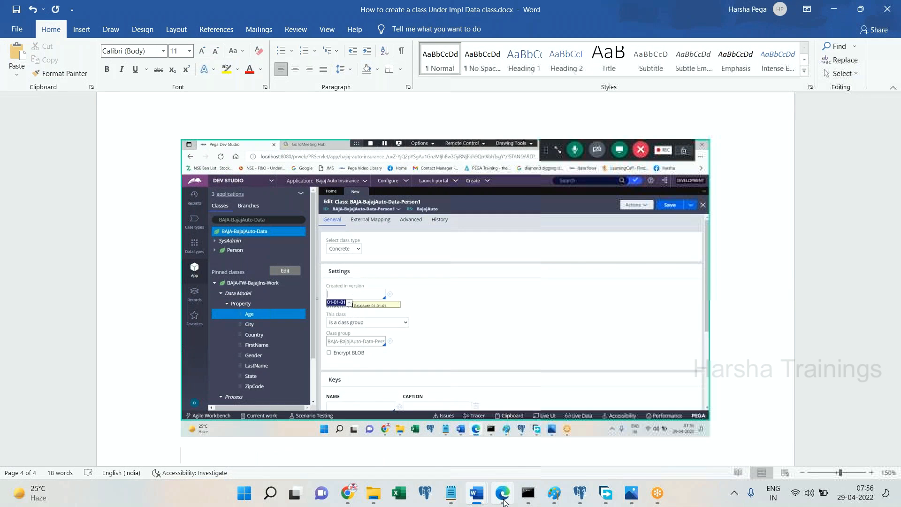
click(503, 494)
click(503, 494)
key(ctrl+v)
Display the class's History page, write "Go to history tab" in the Word document and paste a screenshot of that page below.
click(503, 493)
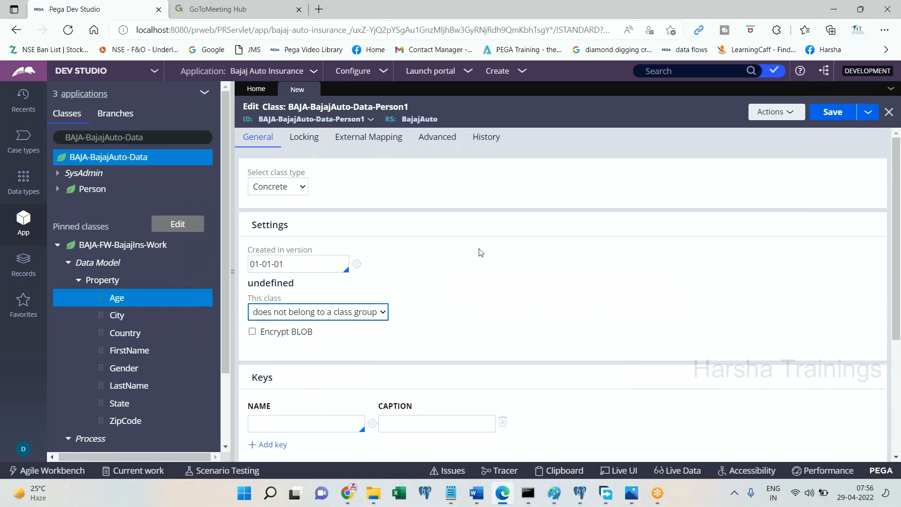
click(482, 146)
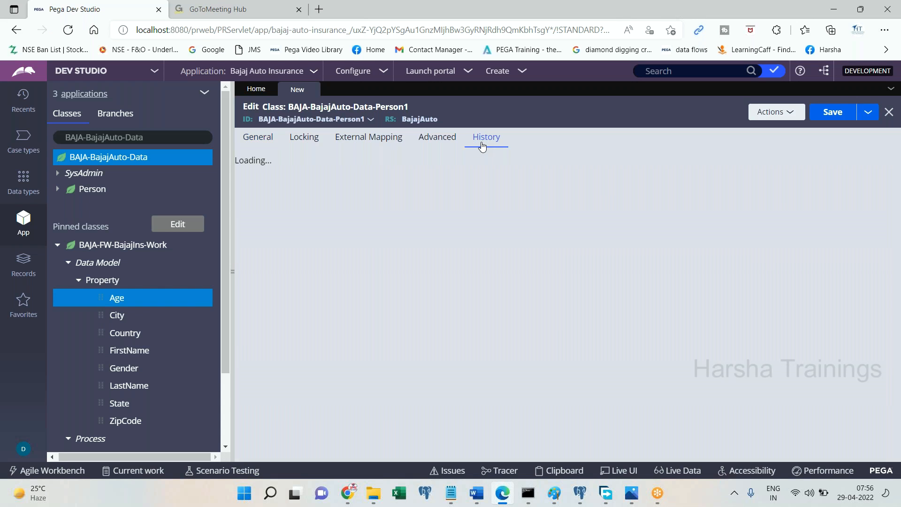
click(299, 231)
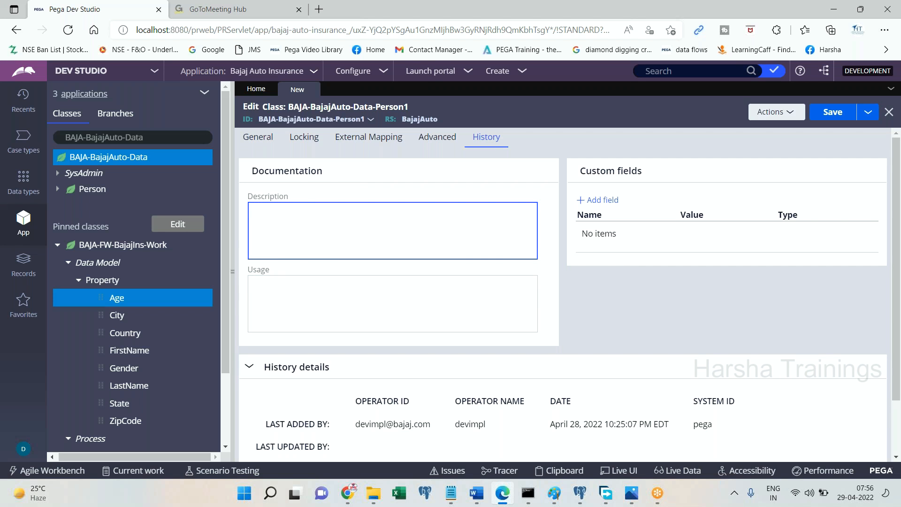
click(505, 501)
text(Go to hosotry tab)
key(BackSpace)
key(BackSpace)
key(BackSpace)
key(BackSpace)
key(BackSpace)
key(BackSpace)
key(BackSpace)
key(BackSpace)
key(BackSpace)
key(BackSpace)
text(istory tab)
key(Return)
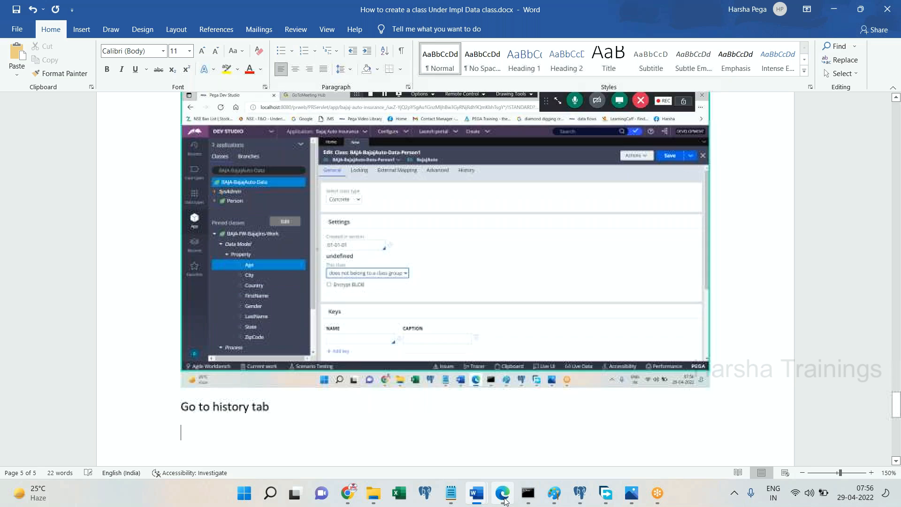
key(ctrl+v)
Enter "This is person class" as both the description and usage of the Person1 class and save the rule.
click(503, 493)
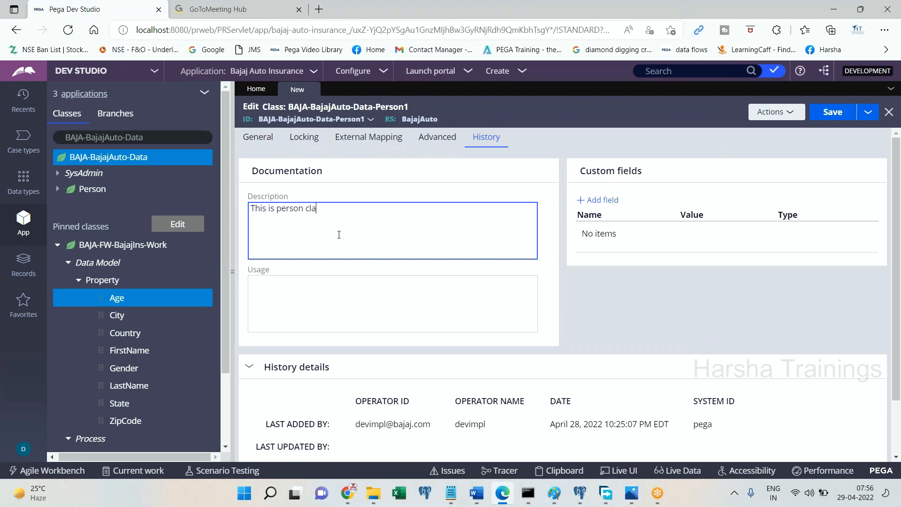
key(ctrl+a)
key(ctrl+c)
click(352, 296)
key(ctrl+v)
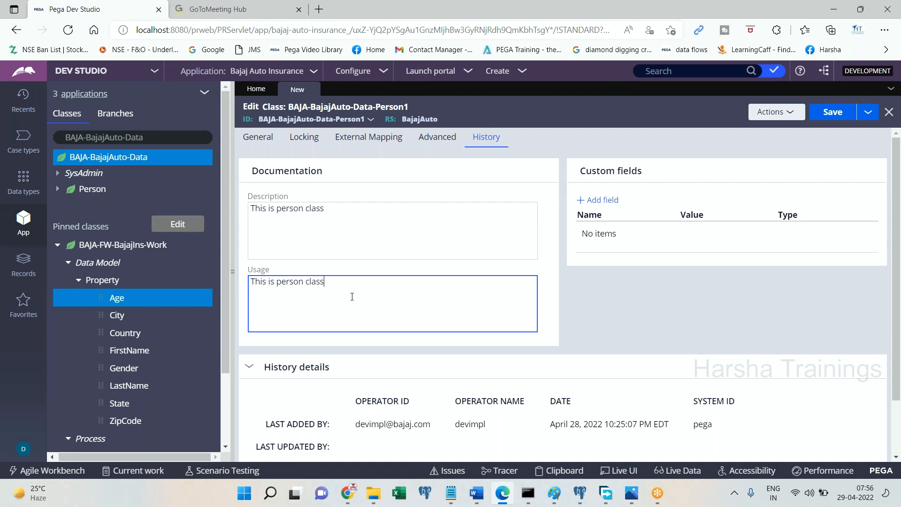
click(824, 117)
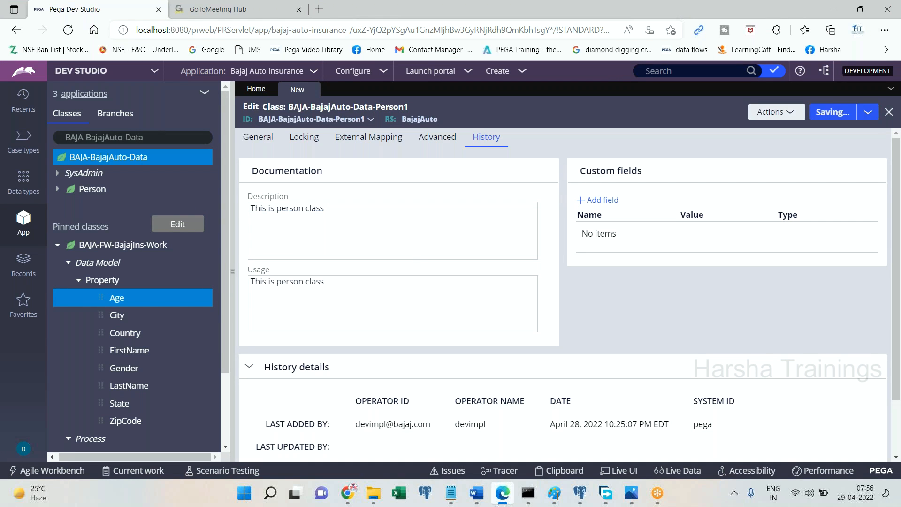
Paste a screenshot of the filled-in History page into the Word document and write "Save. Done." below it.
click(501, 494)
text(. Done.)
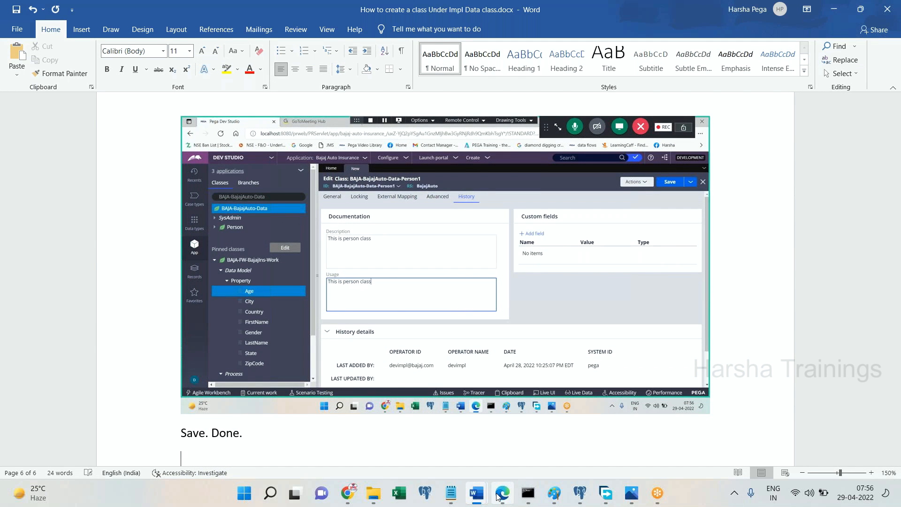
Switch to Pega Dev Studio and display the new BAJA-BajajAuto-Data-Person1 class in the class explorer.
click(500, 494)
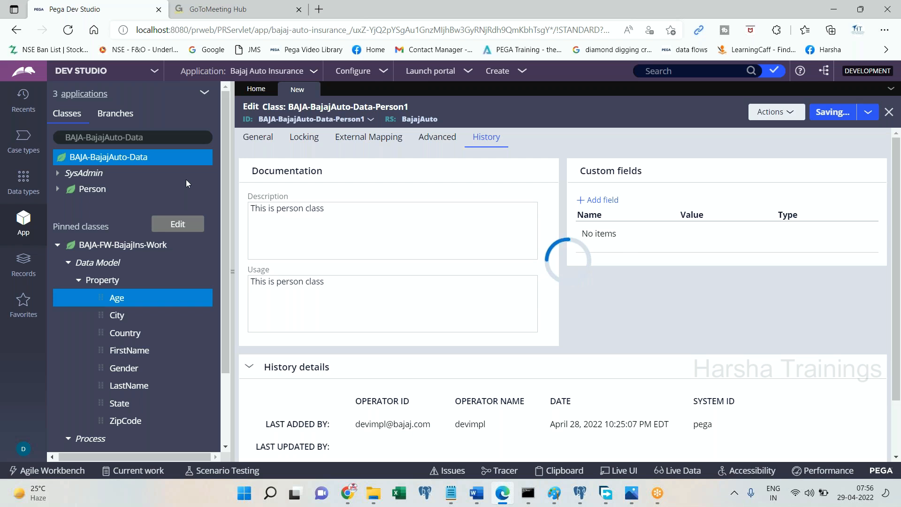
click(158, 138)
click(507, 493)
click(507, 493)
click(140, 137)
text(-p)
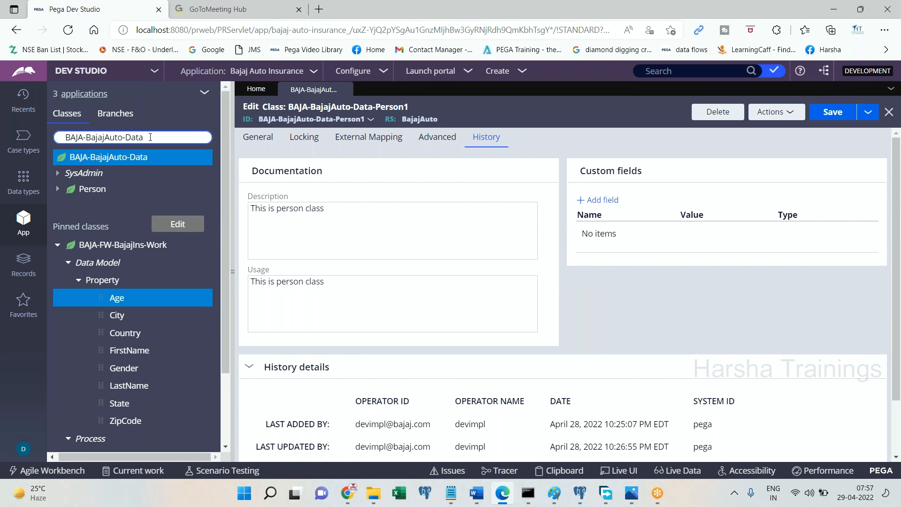
text(e)
click(176, 205)
click(170, 172)
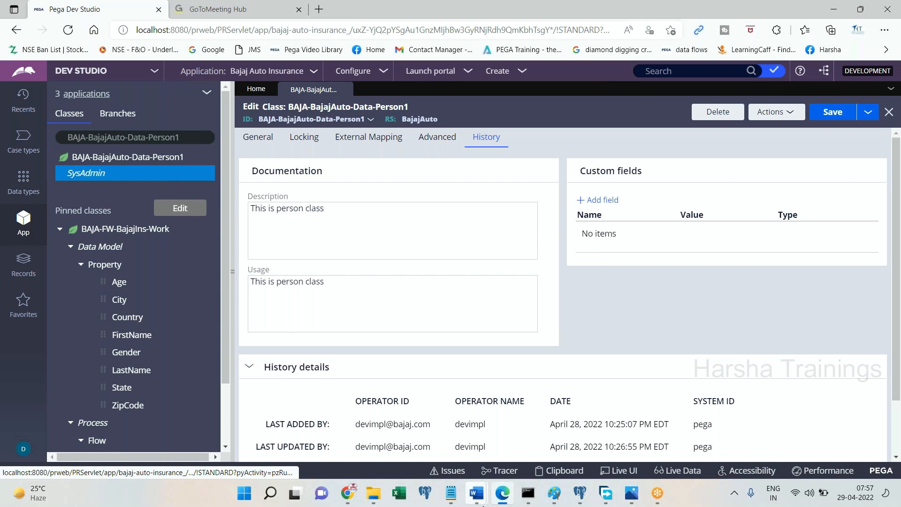
Paste a screenshot of the new class in the class explorer into the Word document and write "Done." below it.
click(476, 493)
click(520, 382)
key(ctrl+v)
key(Return)
text(Done.)
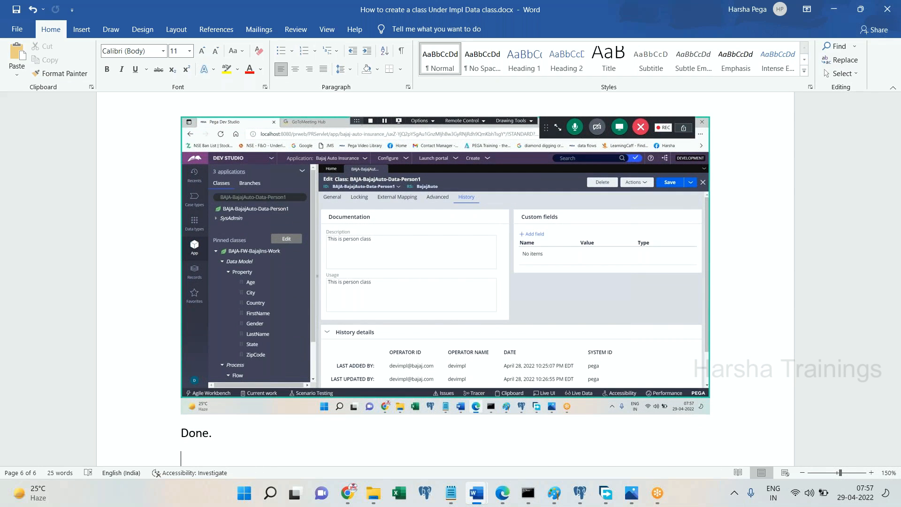
Leave blank lines after "Done." and write "How to create a page in work class" on the next page.
key(Return)
key(Return)
key(Return)
key(Return)
key(Return)
key(Return)
key(Return)
key(Return)
key(Return)
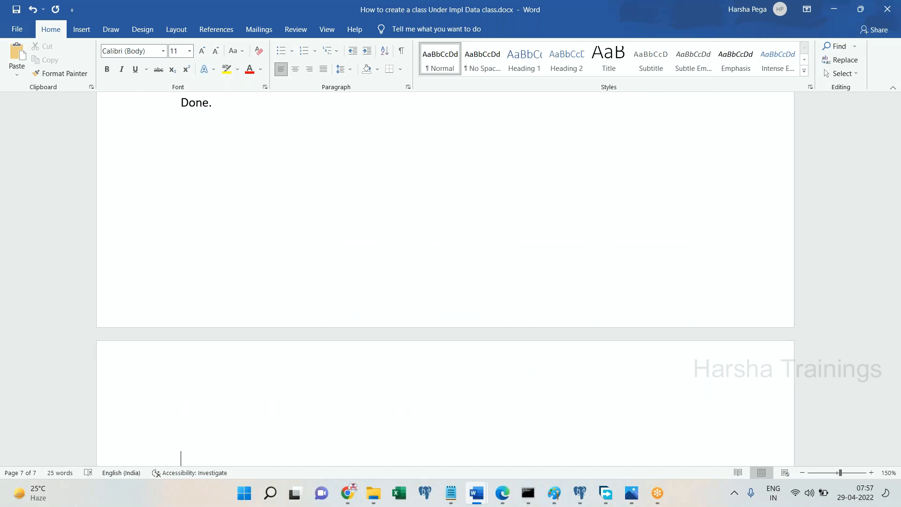
text(How to create a page in work class)
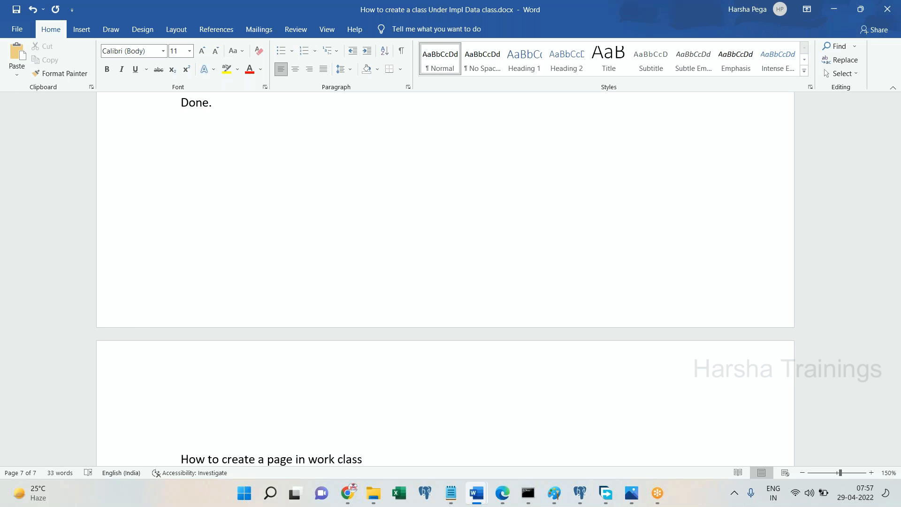
Format the new line as a centred Title and extend it with "which refers to data class.".
key(shift+Home)
click(609, 59)
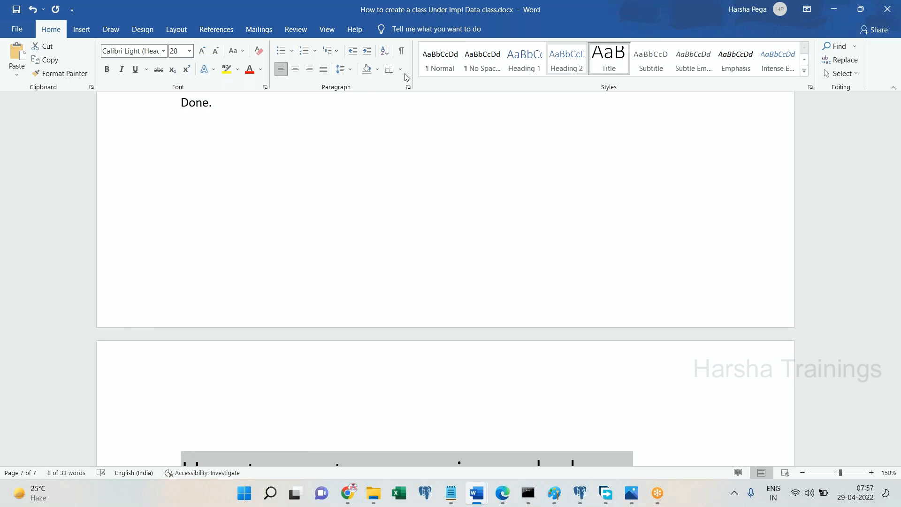
click(295, 69)
scroll(793, 346, down, 6)
key(End)
text(which refers to data class.)
key(Return)
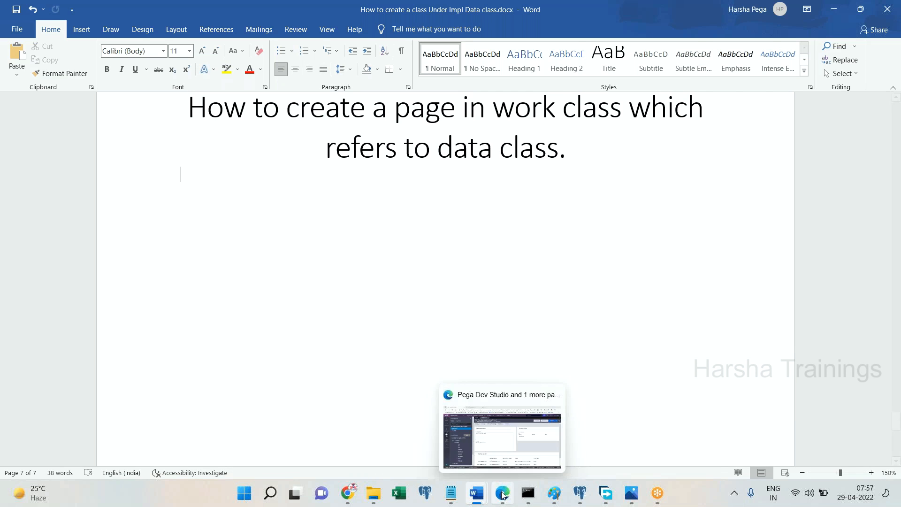
Switch to Pega Dev Studio and display the BAJA-BajajAuto-Work class in the class explorer.
click(502, 494)
drag(133, 137, 224, 148)
text(w)
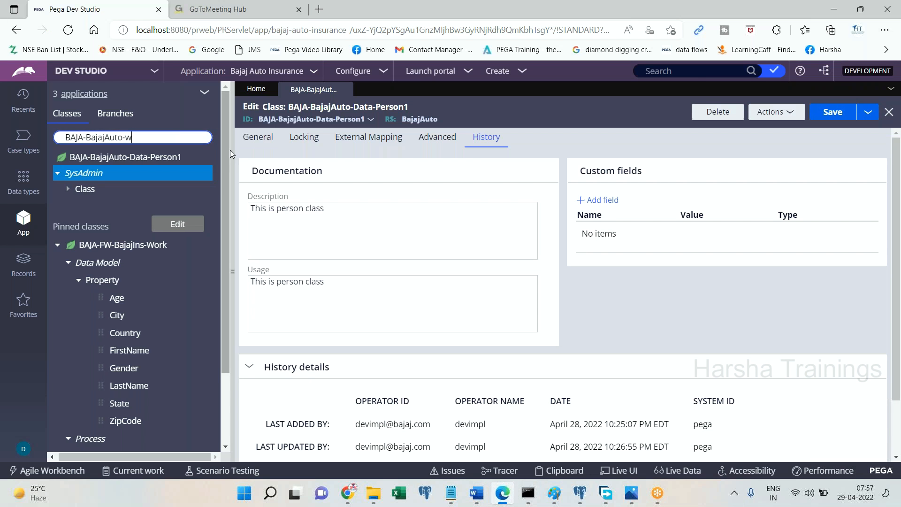
text(ork)
click(153, 165)
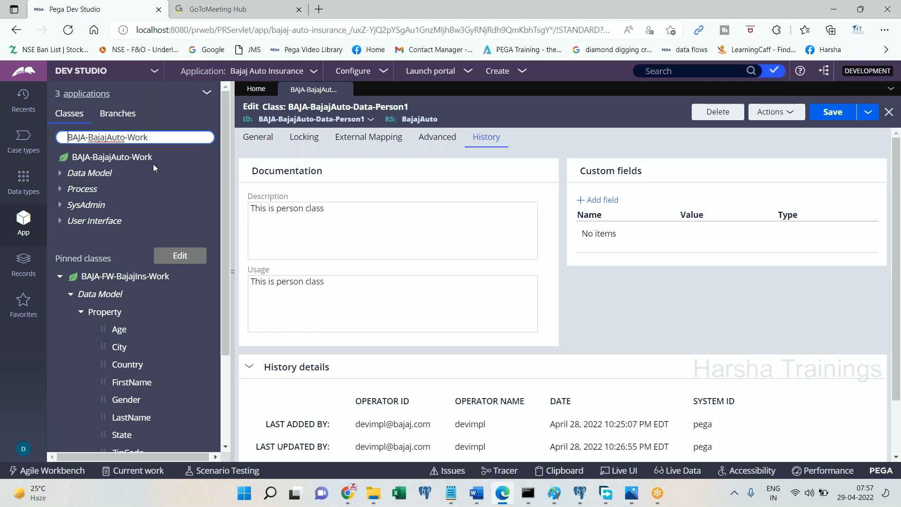
Start a new Data Model property record under the BAJA-BajajAuto-Work class.
right_click(143, 162)
mouse_move(144, 172)
mouse_move(232, 192)
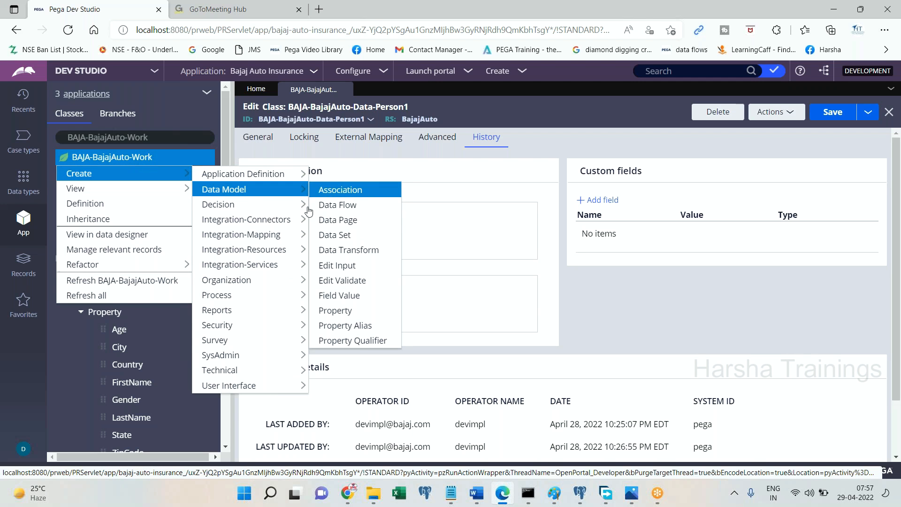
click(335, 311)
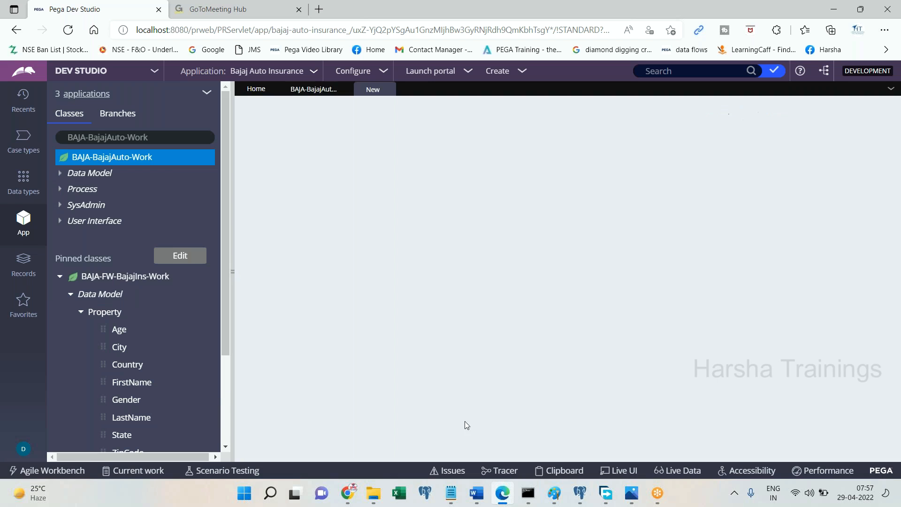
click(503, 497)
click(503, 492)
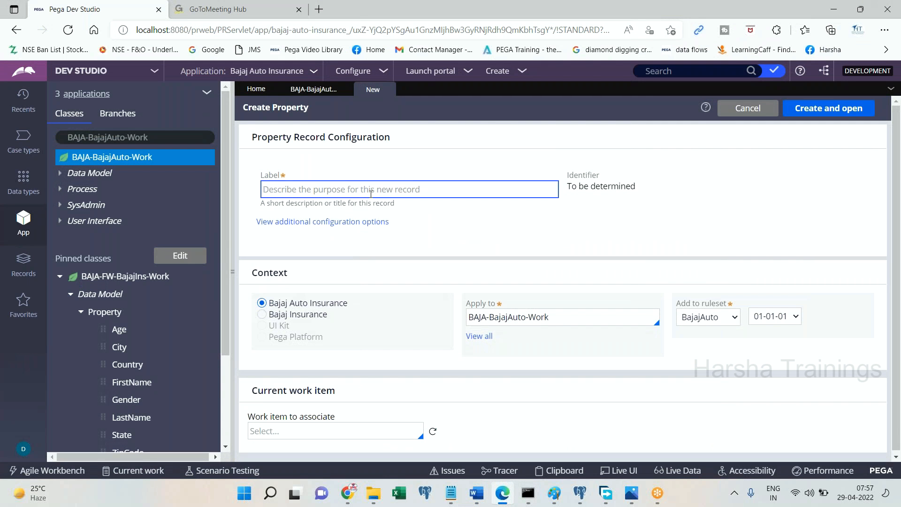
Label the new property Employee, then create and open its rule in the BajajAuto ruleset.
text(Customernew)
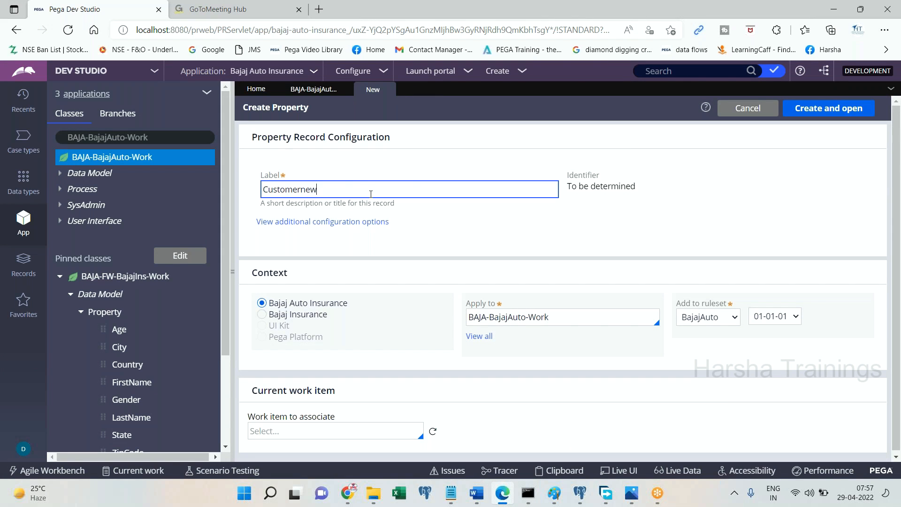
key(Tab)
click(475, 194)
key(ctrl+a)
text(Employee)
key(Tab)
click(827, 110)
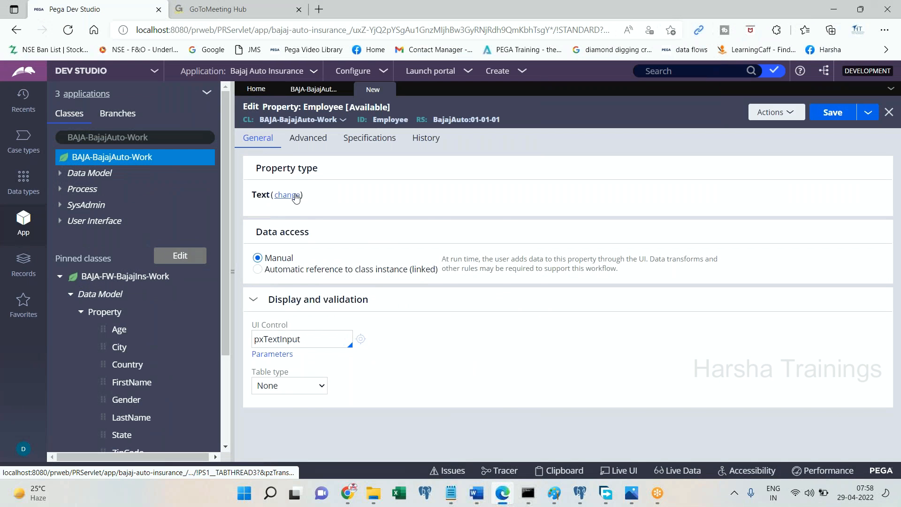
Change the Employee property's type to Single Page and paste a screenshot of the type choices into the Word document.
click(295, 197)
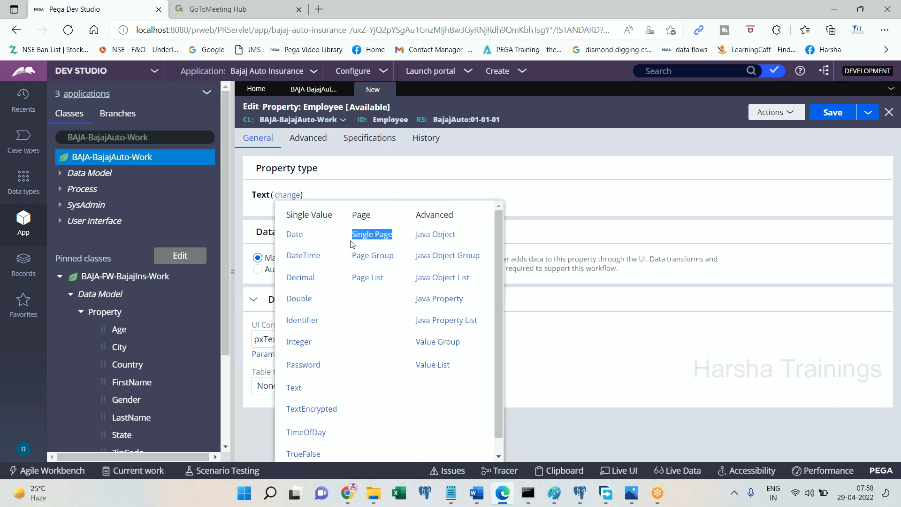
click(374, 235)
mouse_move(476, 493)
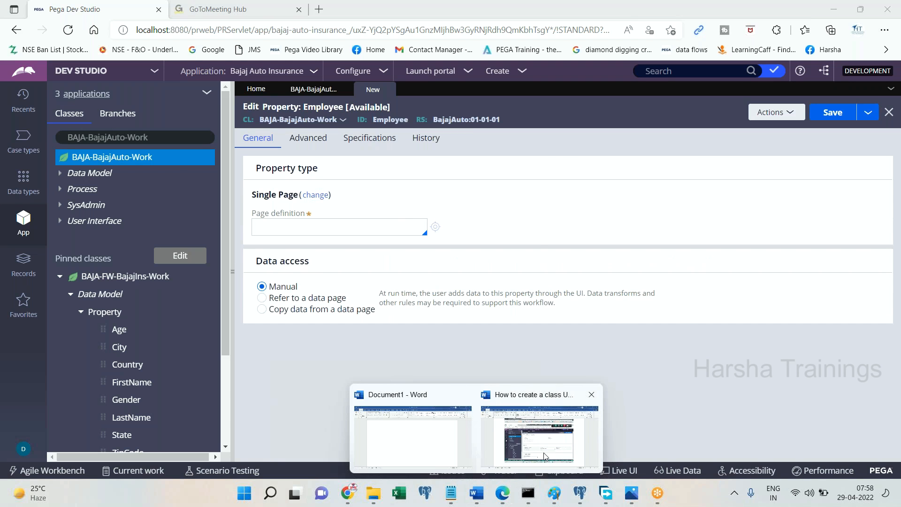
click(538, 458)
key(alt+Tab)
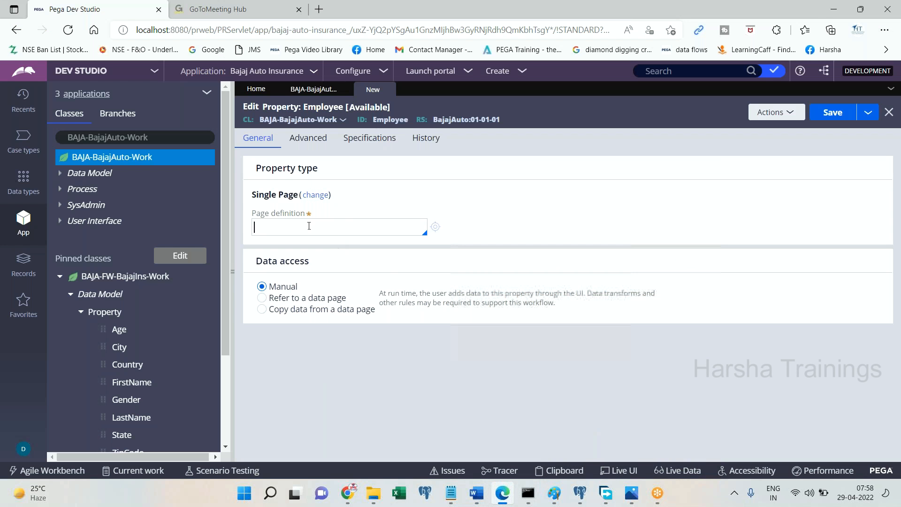
Enter BAJA-BajajAuto-Data as the page definition and paste a screenshot of the suggested classes into the Word document.
drag(125, 138, 57, 138)
key(ctrl+c)
click(271, 232)
key(ctrl+v)
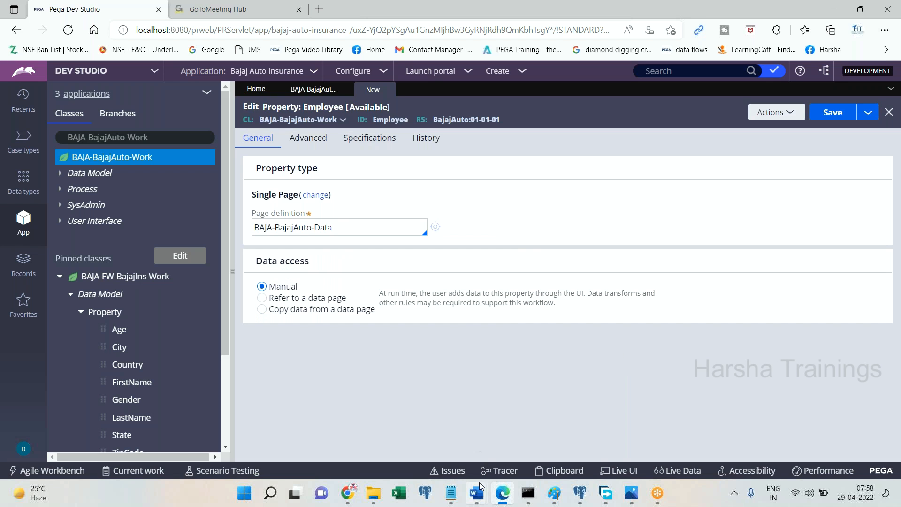
mouse_move(476, 493)
click(585, 439)
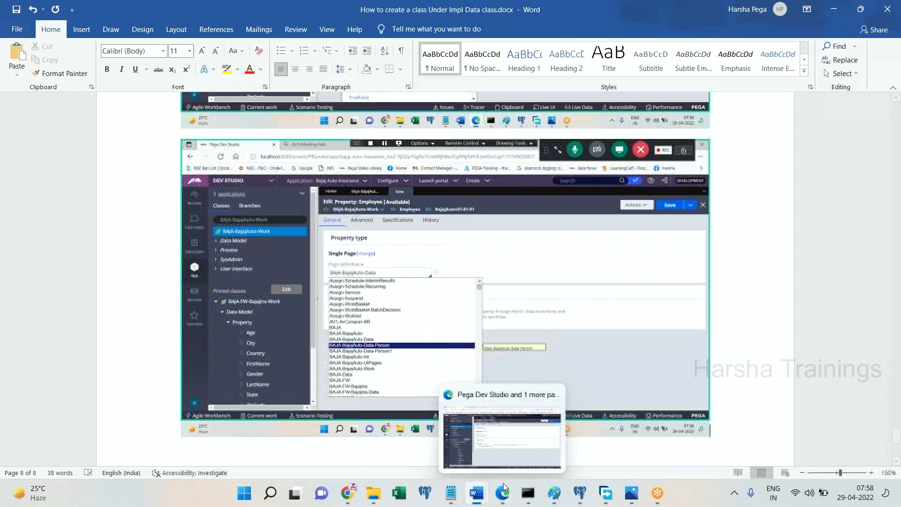
click(502, 493)
Choose BAJA-BajajAuto-Data-Person as the page definition and save the Employee property.
key(Down)
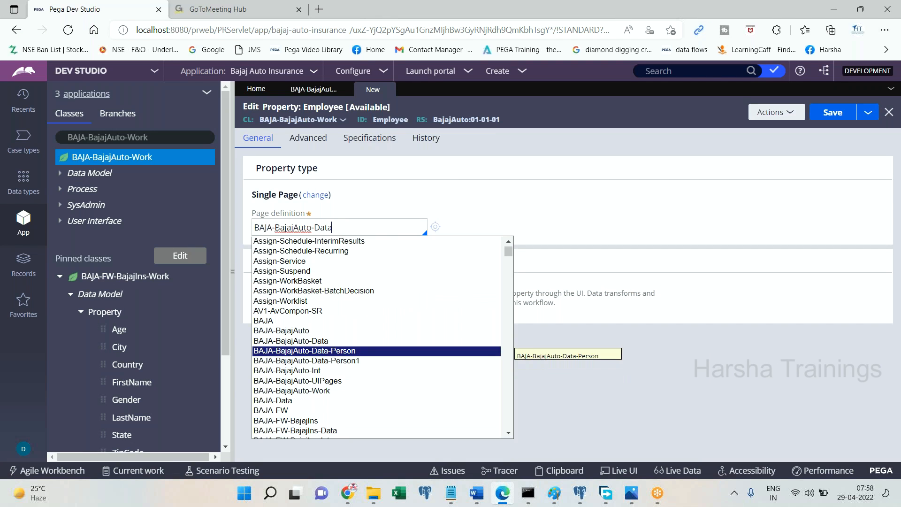
key(Return)
key(Down)
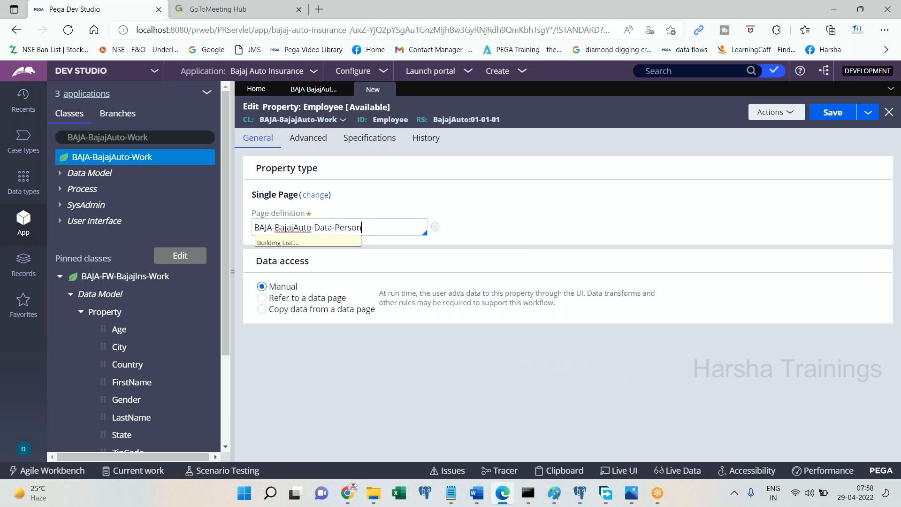
key(Return)
key(ctrl+s)
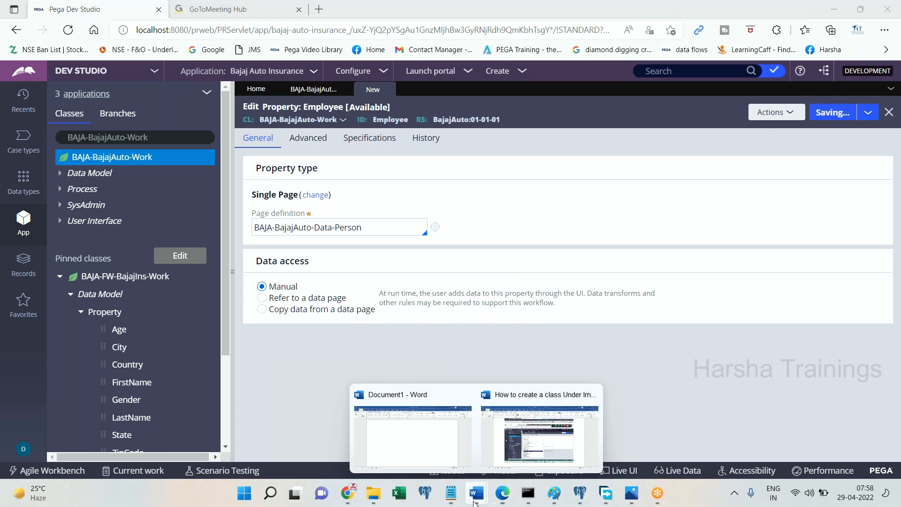
Write "done." on its own line in the Word document and return to Pega Dev Studio.
click(574, 394)
text(done.)
key(Return)
click(502, 493)
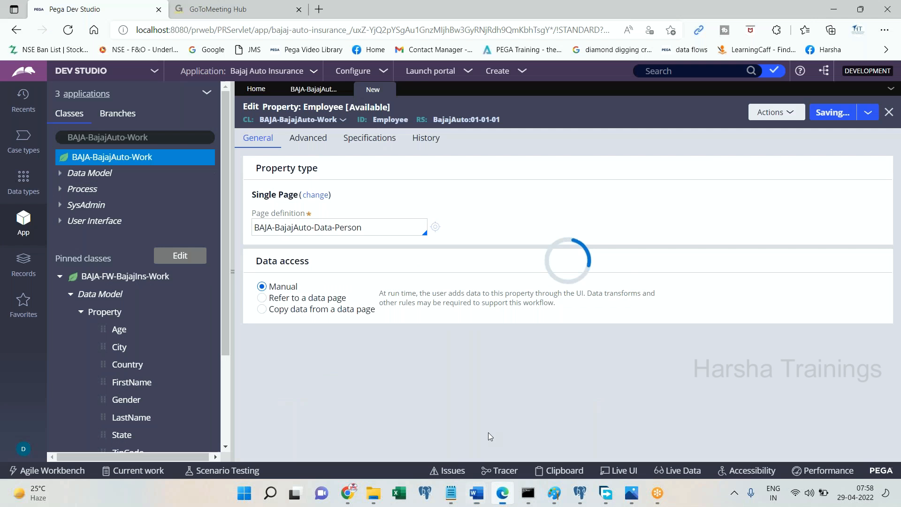
Refresh the BAJA-BajajAuto-Work class and expand its data model down to the fields of the Employee page.
right_click(95, 159)
click(113, 282)
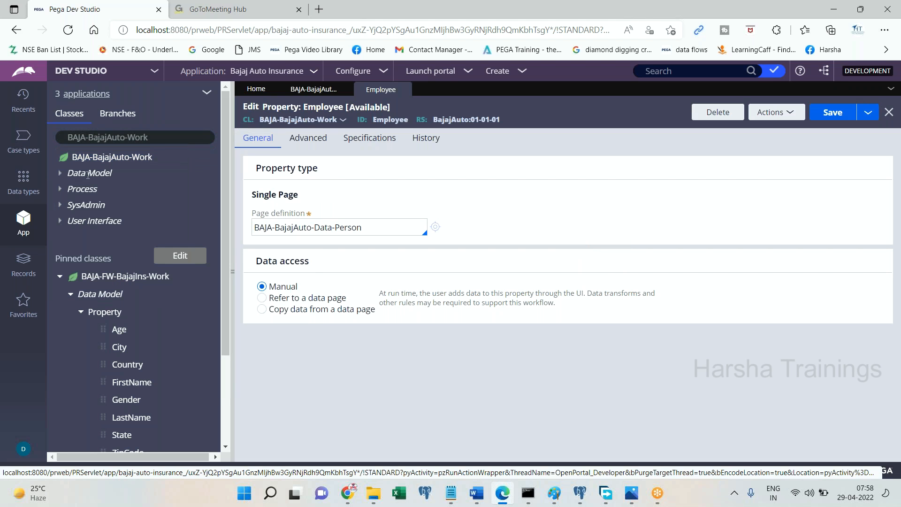
click(68, 190)
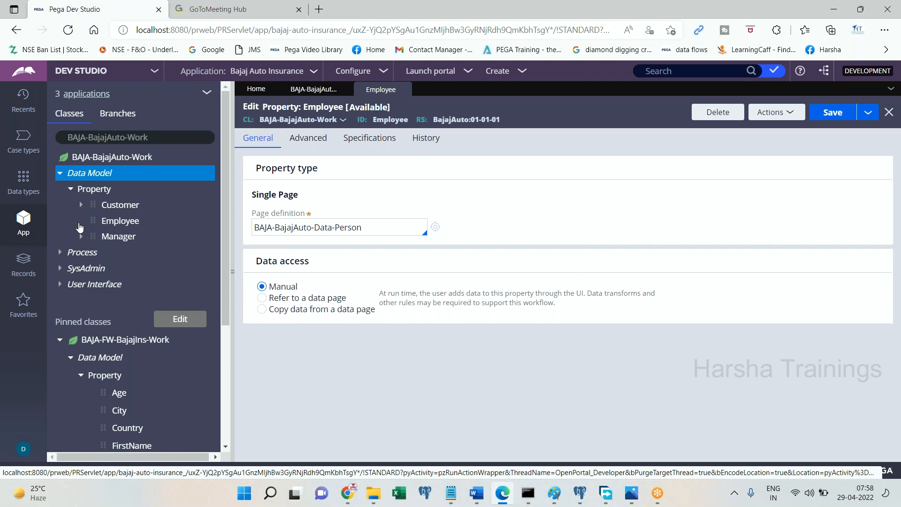
click(81, 221)
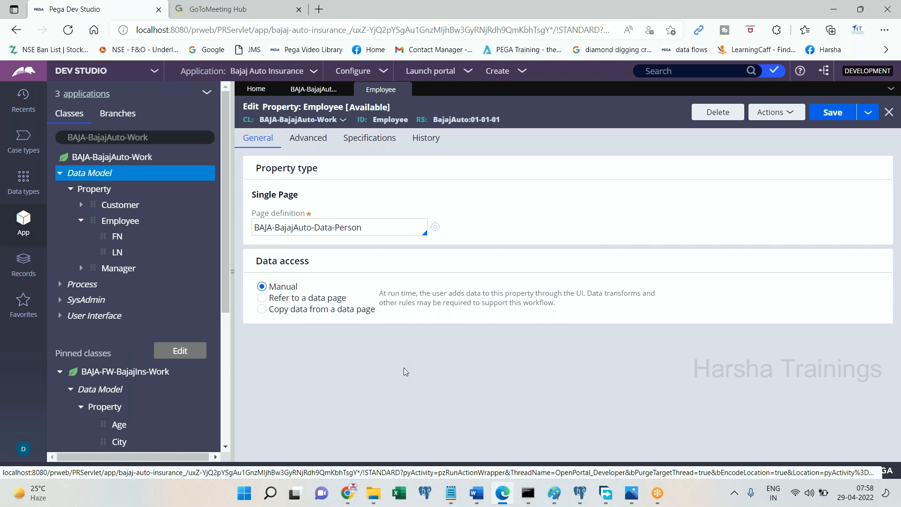
Paste a screenshot of the expanded Employee page into the Word document and write "Done." below it.
mouse_move(477, 493)
click(528, 424)
key(ctrl+v)
key(Return)
text(Done.)
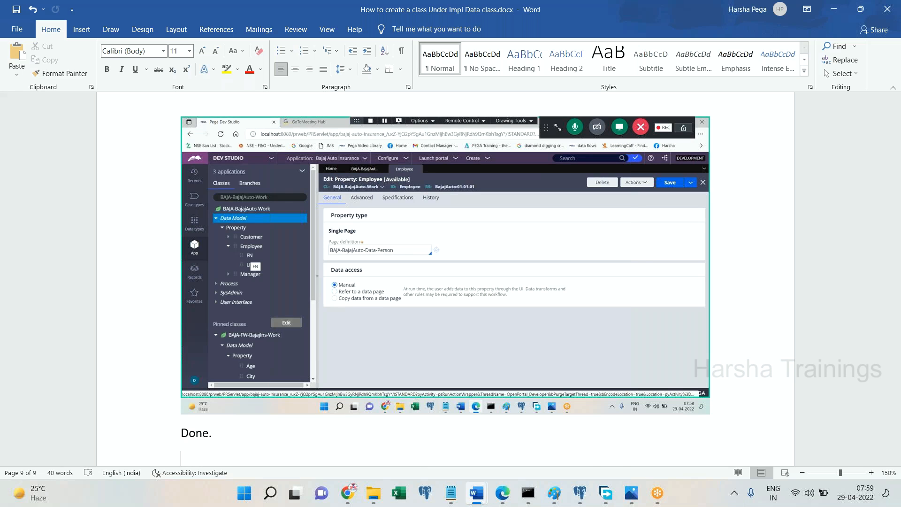
Switch to Requirements.docx and renumber the New Employee Registration Form requirement as Requirement3.
click(477, 499)
click(477, 498)
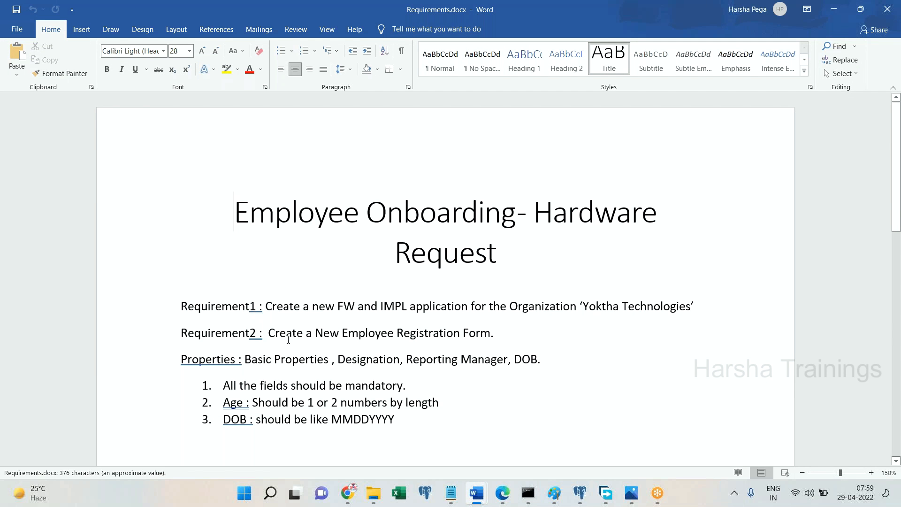
click(257, 333)
key(BackSpace)
text(3)
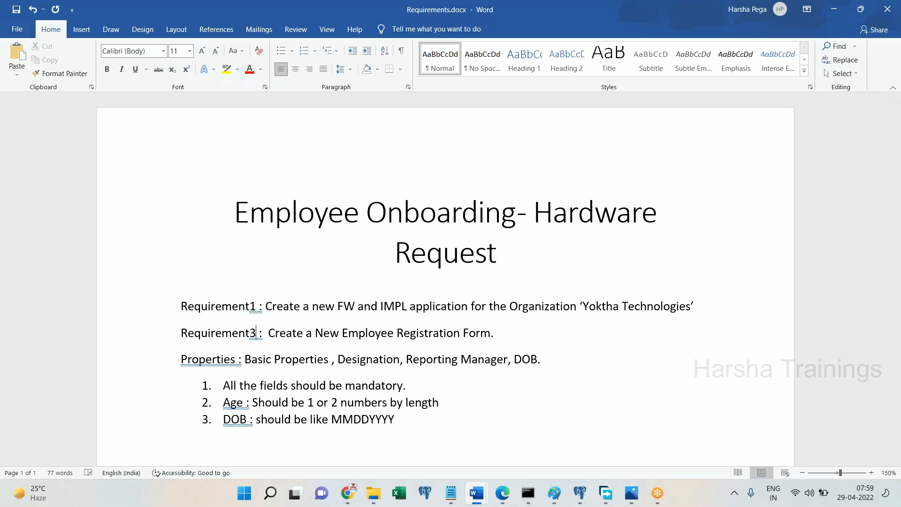
Insert a line below Requirement1 that begins "Requirement2 : Create a Data".
click(698, 306)
key(Return)
text(REquirement)
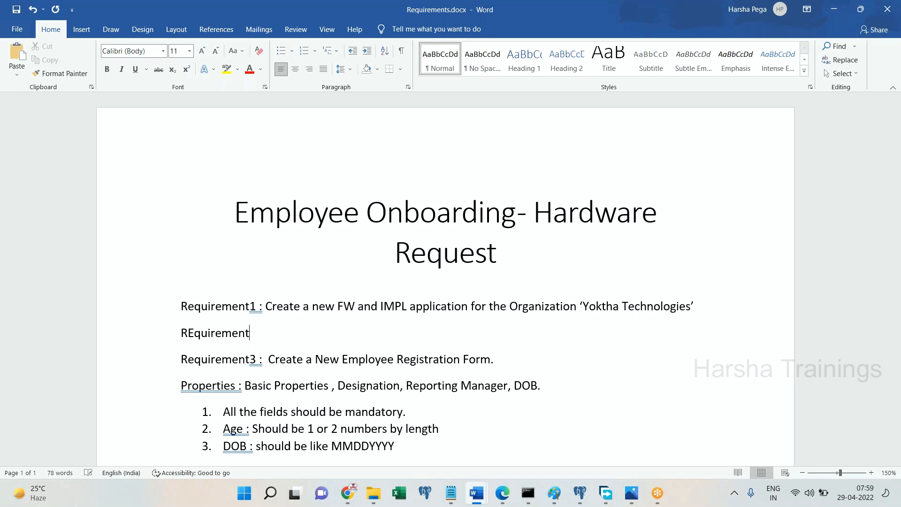
text(2 : Create a Data)
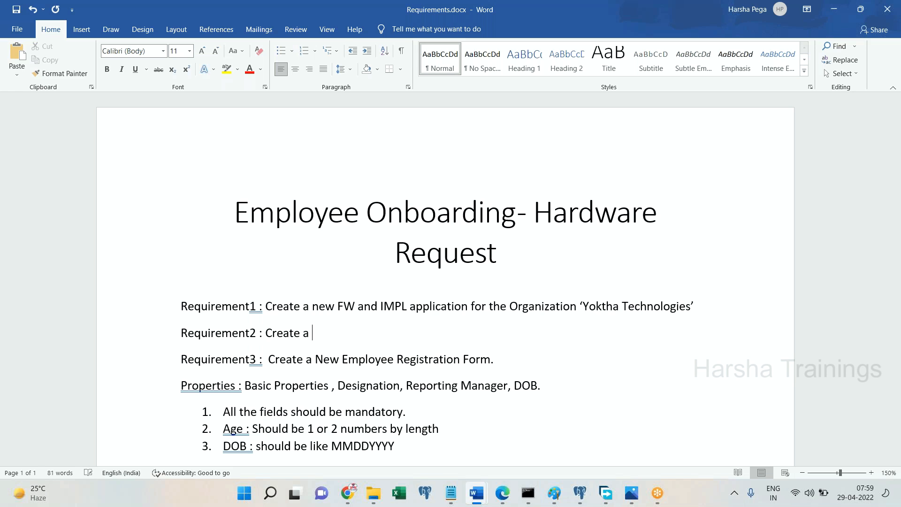